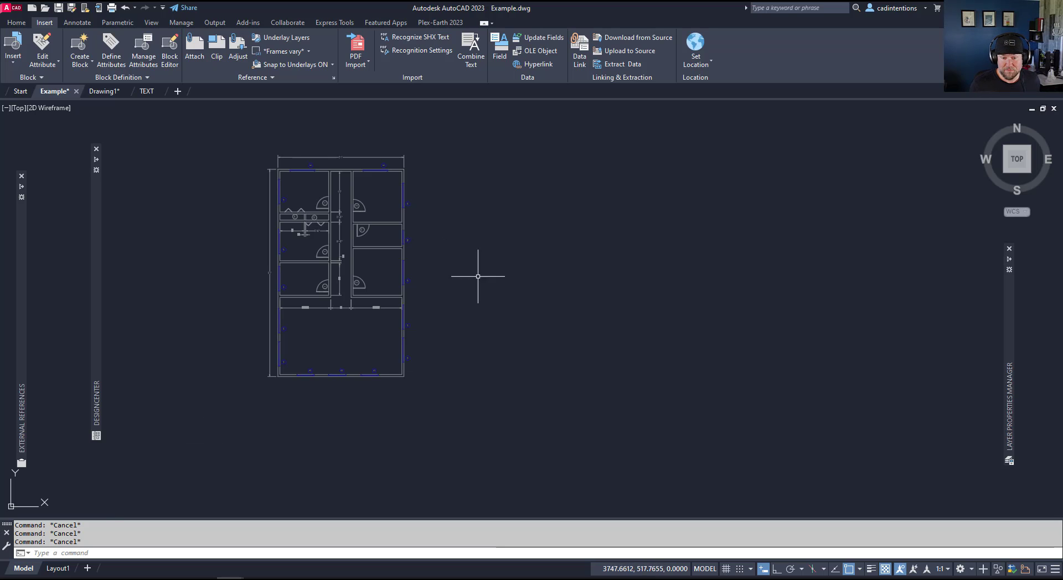
Zoom in and pan to recentre the Example floor plan in model space.
{"action": "scroll", "coordinate": [342, 202], "scroll_direction": "up", "scroll_amount": 2}
{"action": "middle_click_drag", "start_coordinate": [342, 202], "coordinate": [403, 206]}
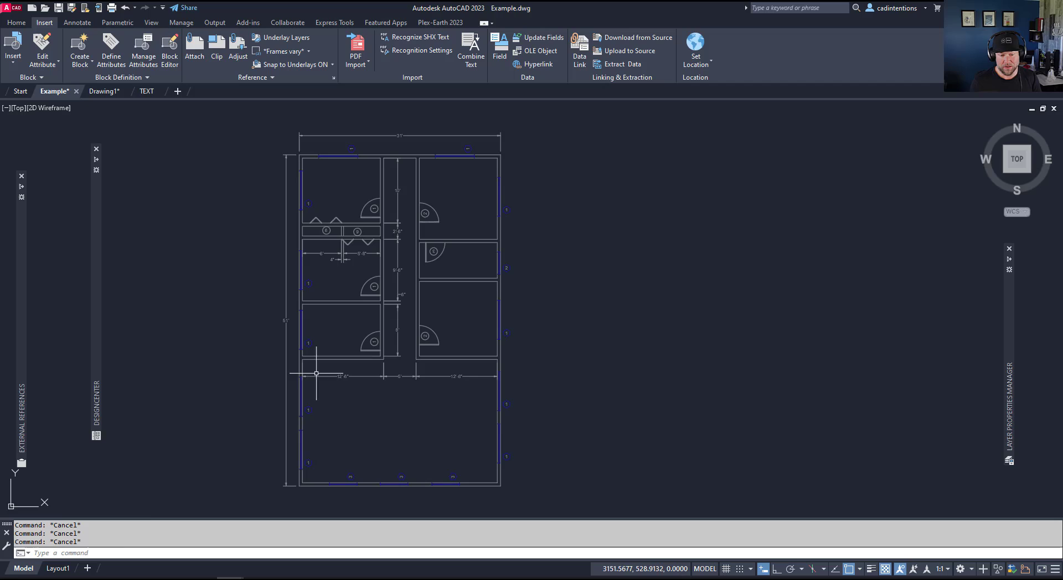
{"action": "left_click", "coordinate": [57, 569]}
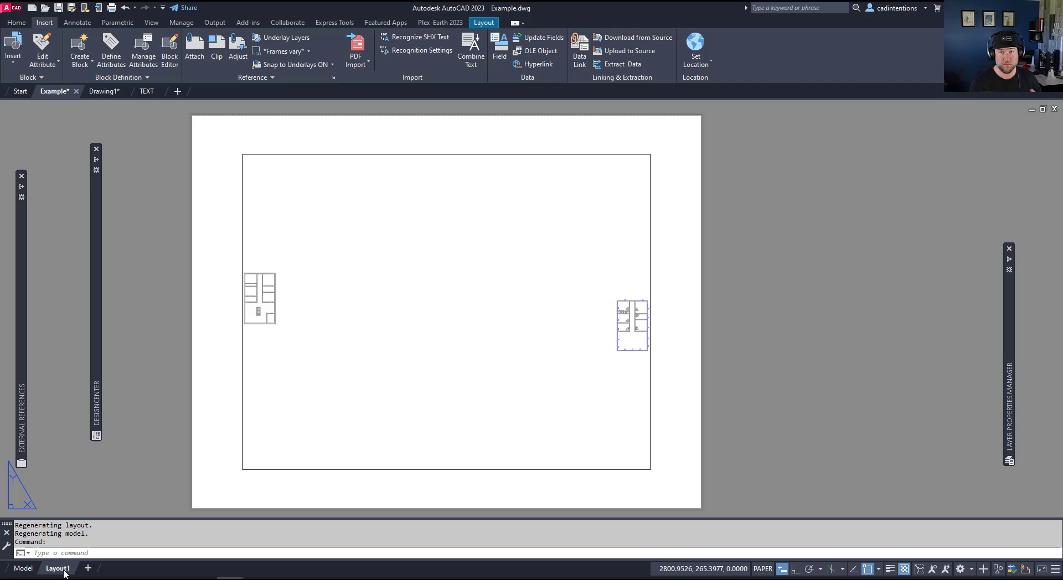
{"action": "key", "text": "Escape"}
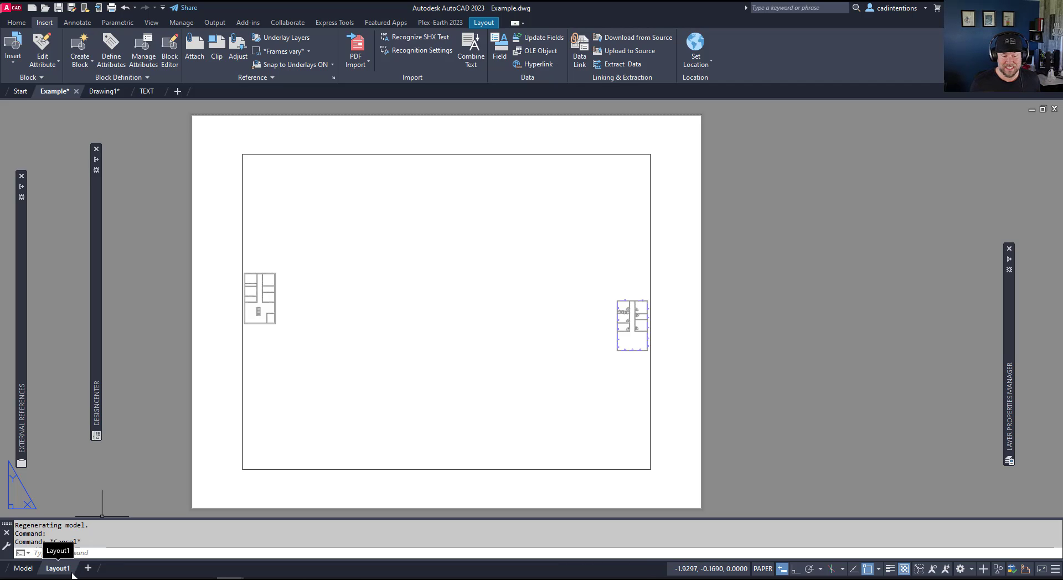
{"action": "scroll", "coordinate": [486, 311], "scroll_direction": "down", "scroll_amount": 3}
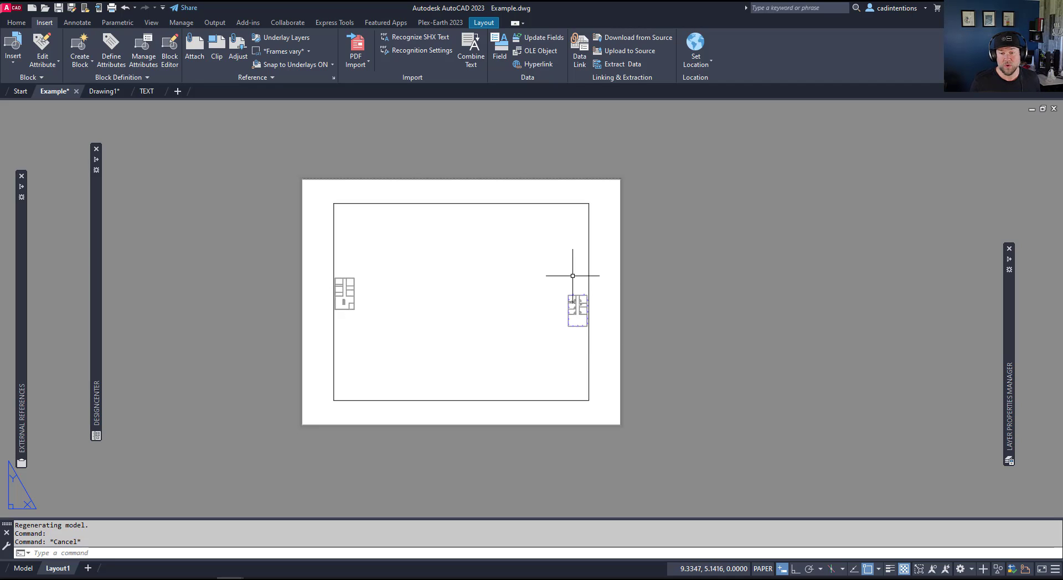
{"action": "middle_click_drag", "start_coordinate": [536, 266], "coordinate": [512, 284]}
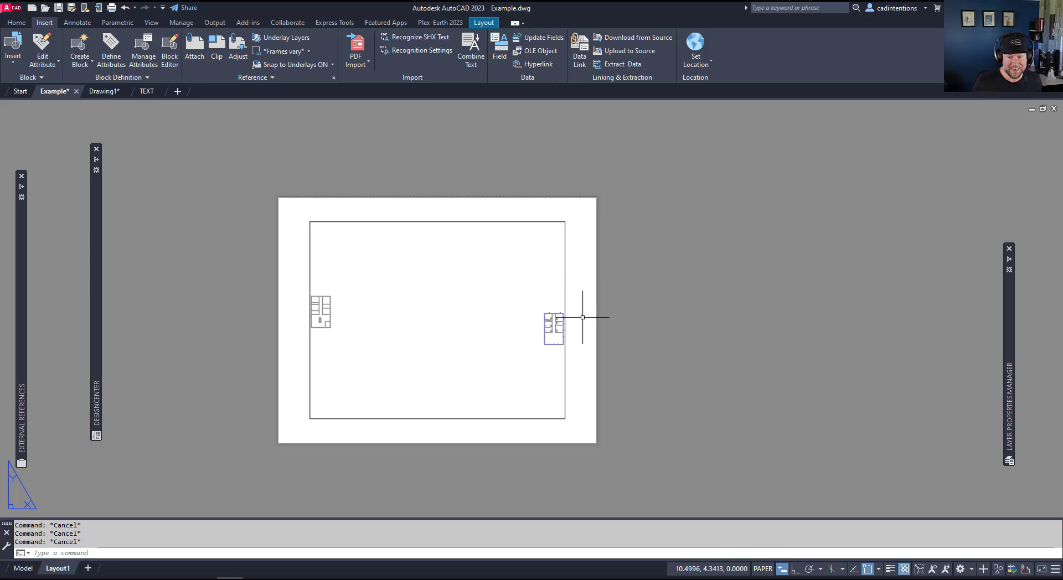
{"action": "middle_click_drag", "start_coordinate": [528, 302], "coordinate": [515, 284]}
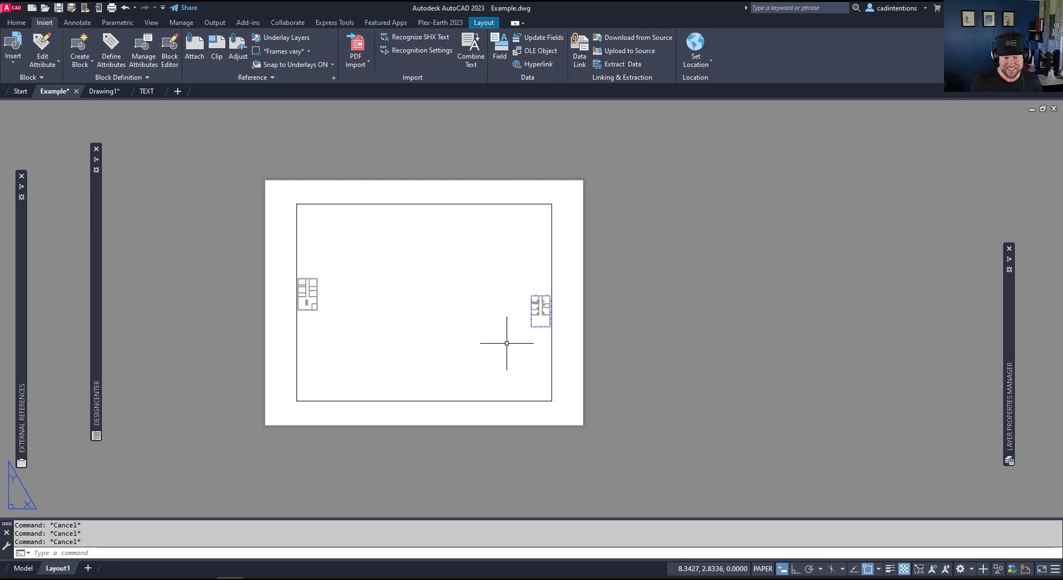
{"action": "middle_click_drag", "start_coordinate": [549, 325], "coordinate": [512, 353]}
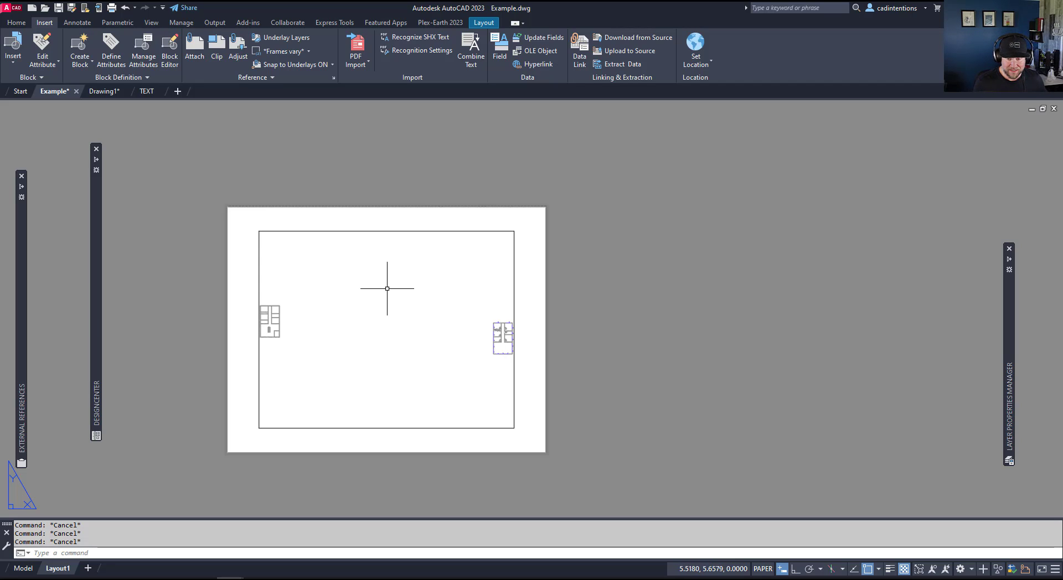
{"action": "key", "text": "ctrl+2"}
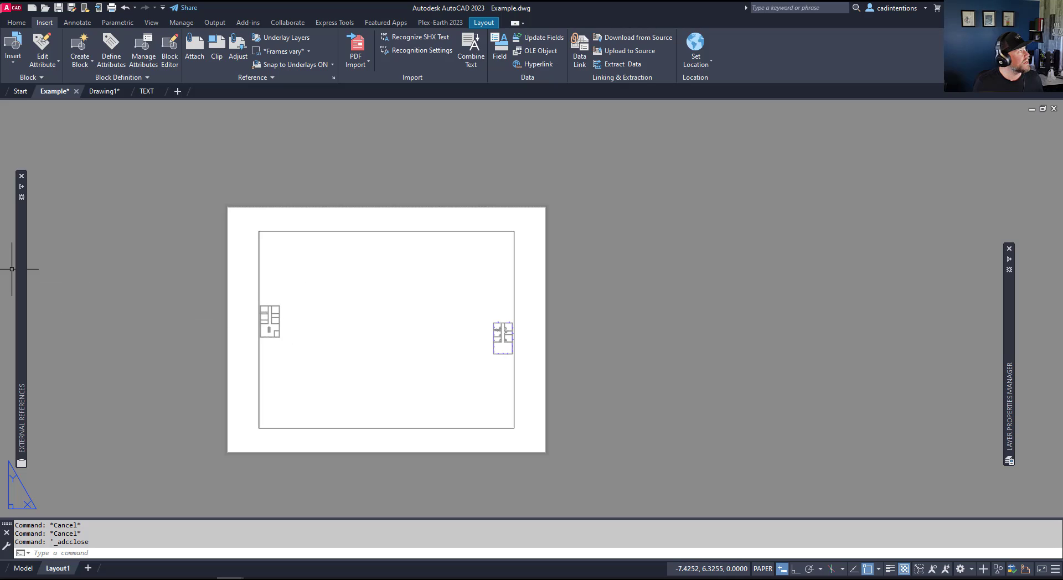
{"action": "key", "text": "ctrl+2"}
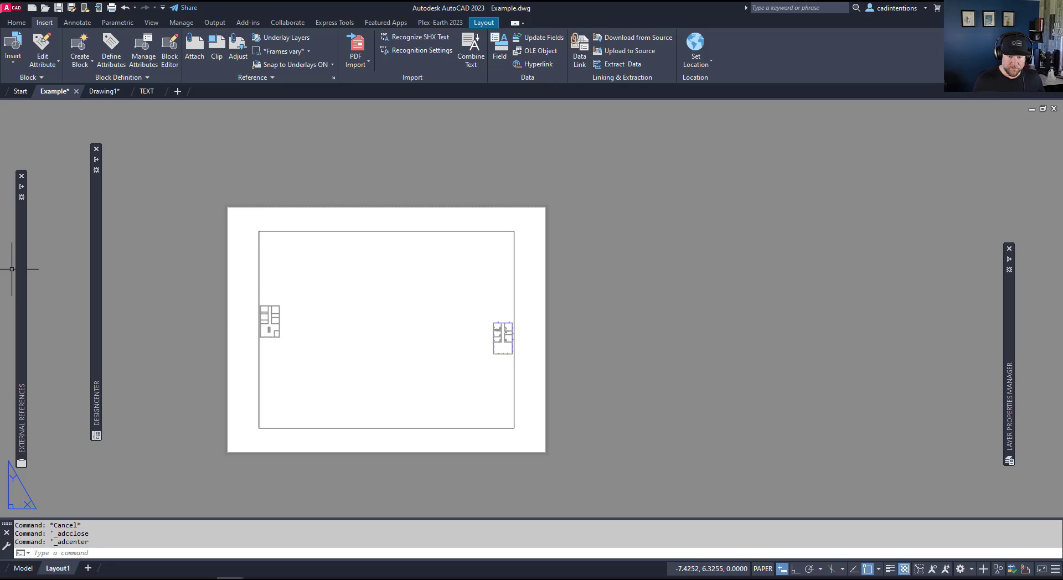
{"action": "mouse_move", "coordinate": [97, 275]}
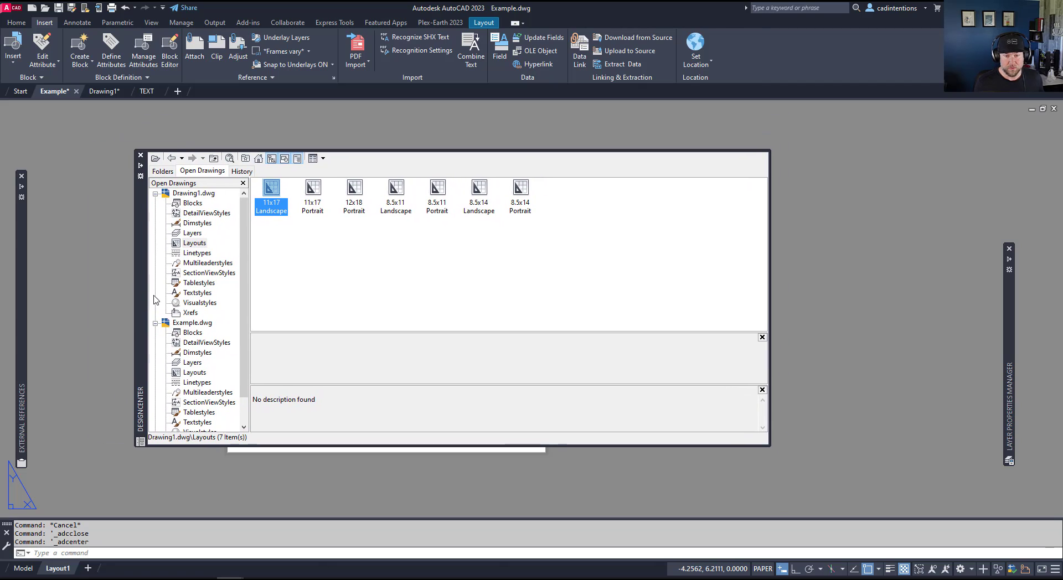
{"action": "left_click", "coordinate": [196, 173]}
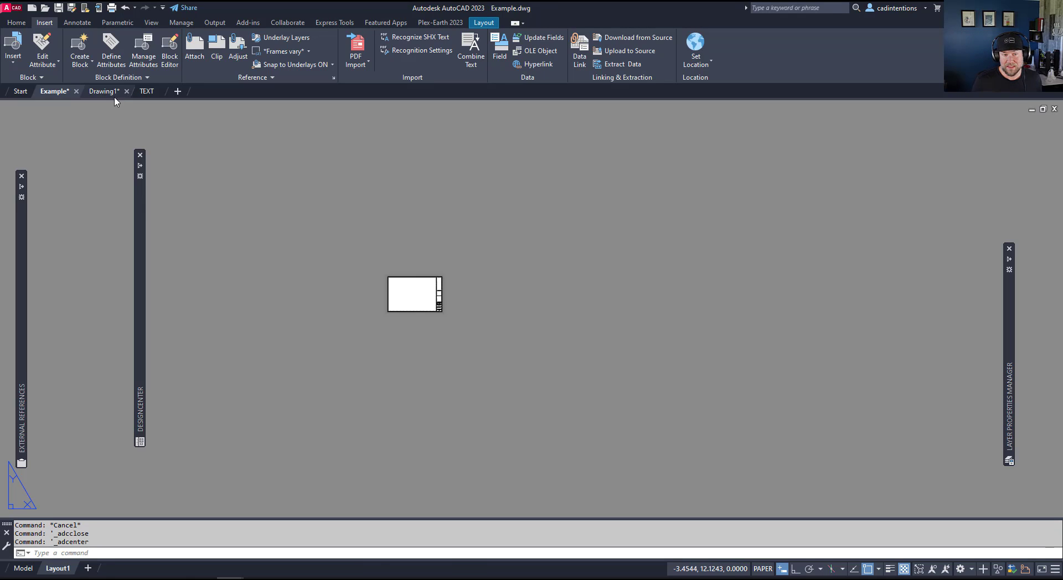
{"action": "left_click", "coordinate": [106, 92]}
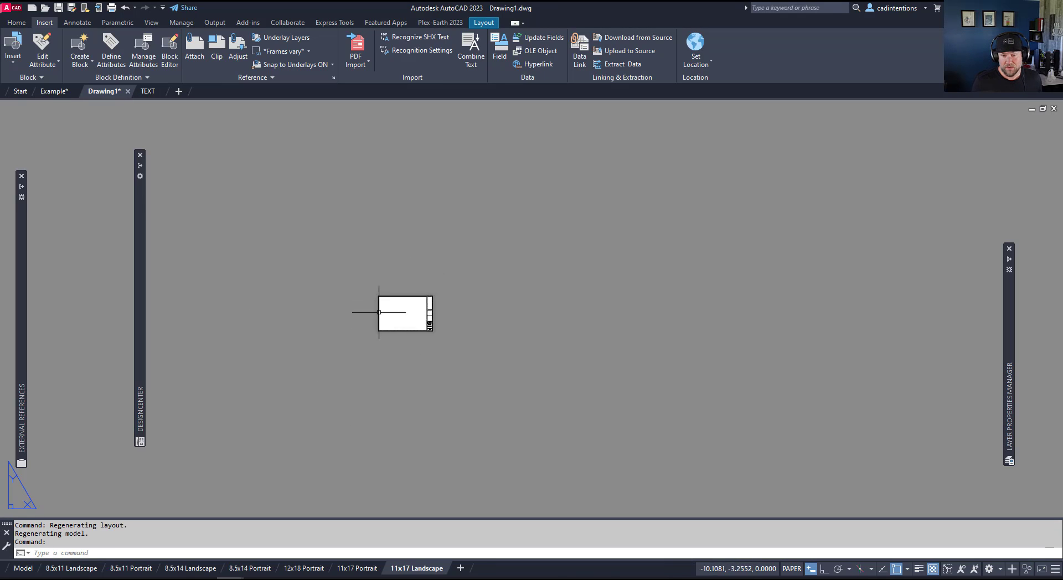
{"action": "scroll", "coordinate": [412, 299], "scroll_direction": "up", "scroll_amount": 8}
{"action": "middle_click_drag", "start_coordinate": [408, 327], "coordinate": [451, 347]}
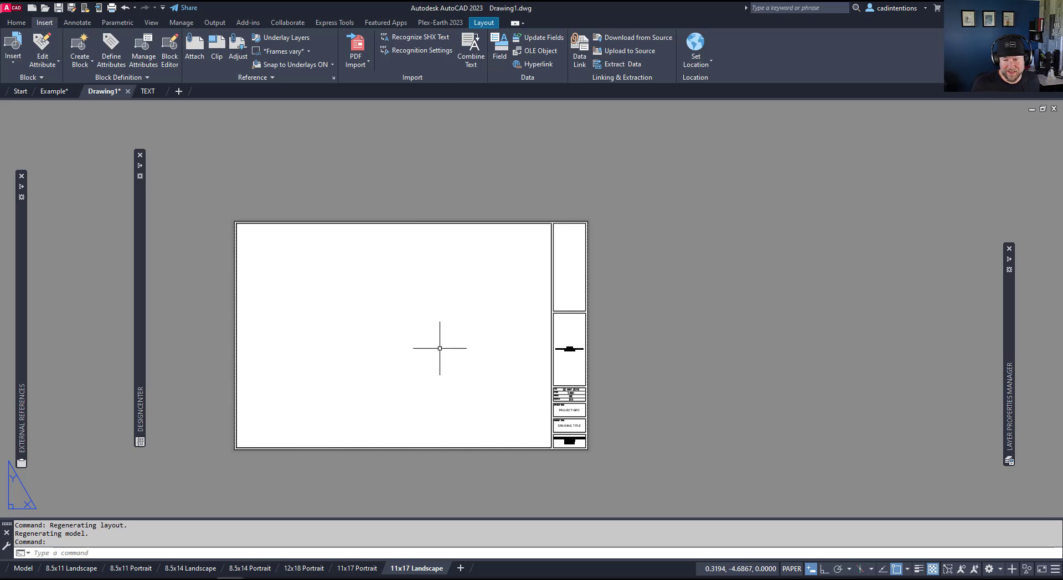
{"action": "key", "text": "Escape"}
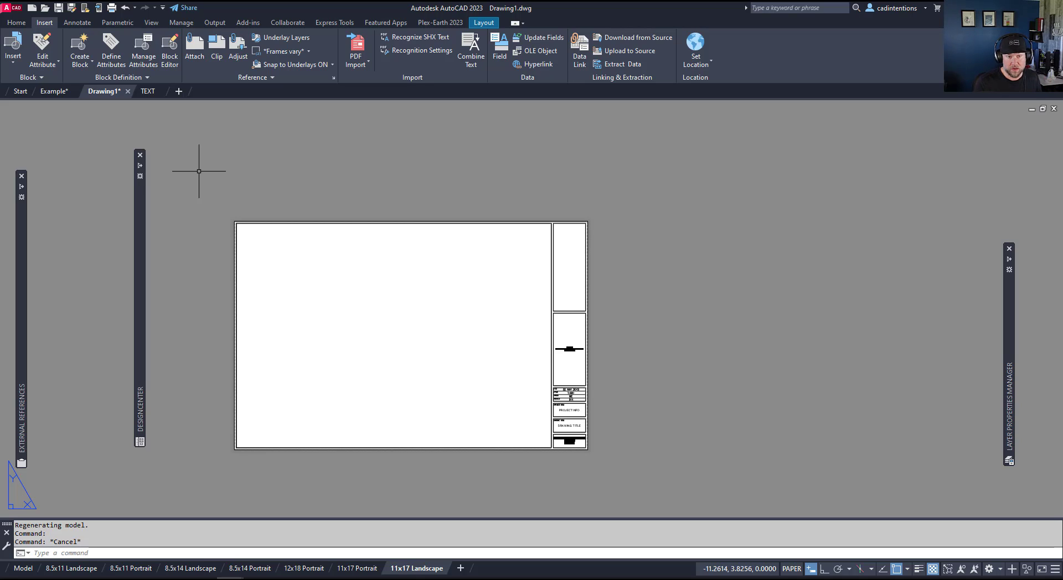
{"action": "key", "text": "Escape"}
{"action": "key", "text": "Escape"}
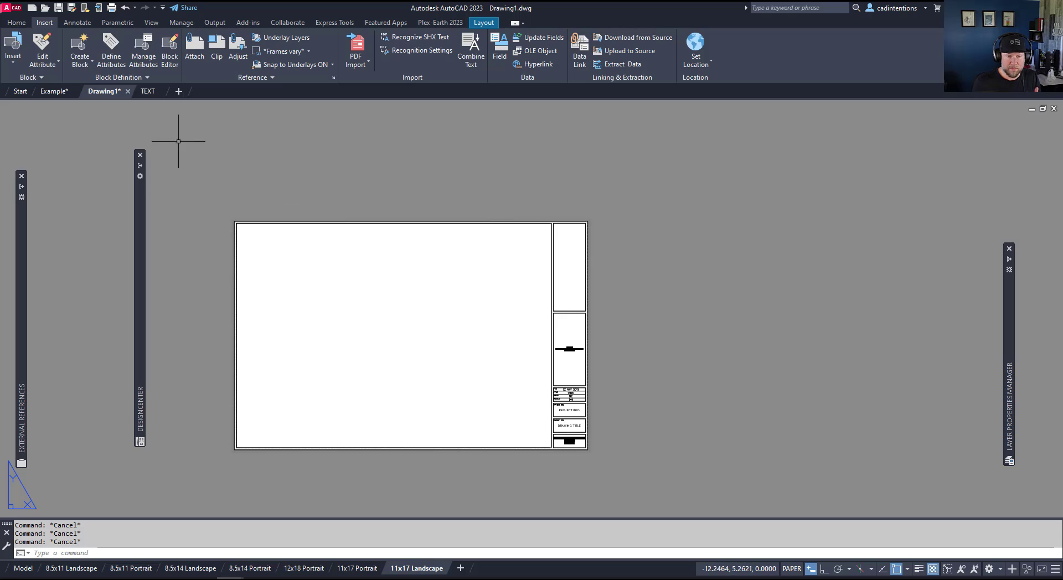
{"action": "left_click", "coordinate": [53, 91]}
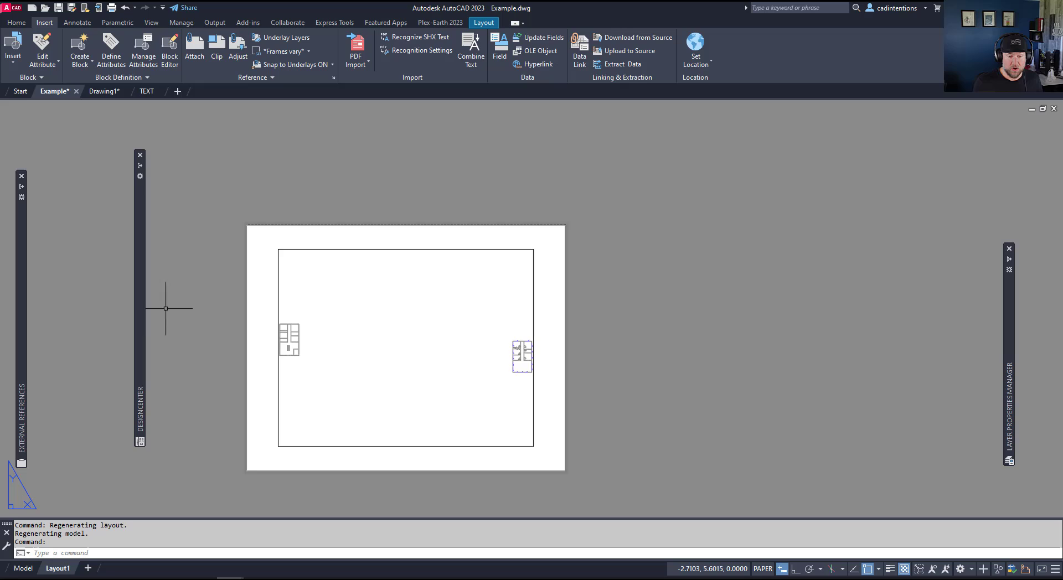
Browse Example.dwg's contents in DesignCenter, then go back to its Layout1 entry.
{"action": "mouse_move", "coordinate": [139, 299]}
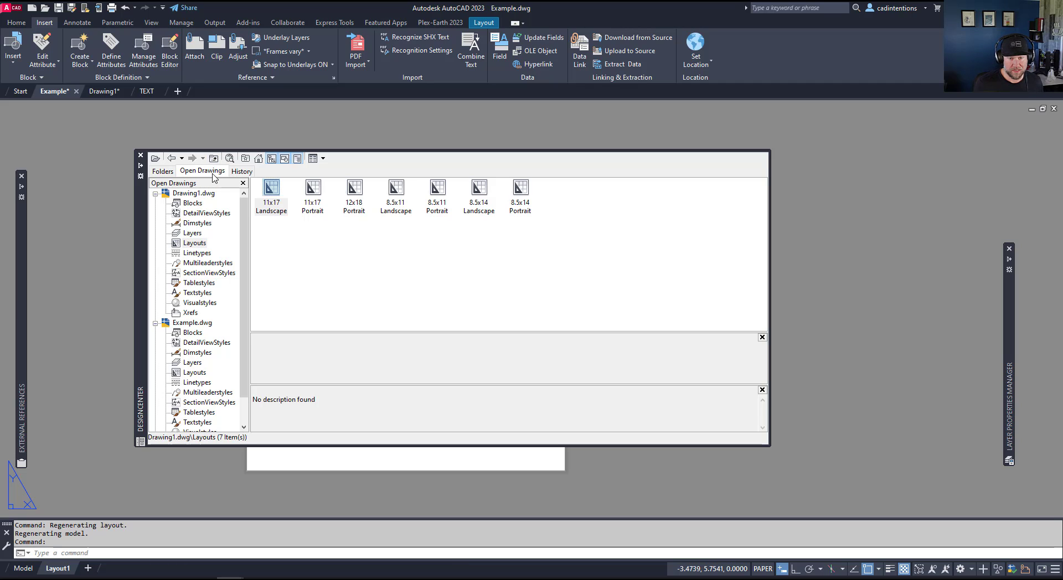
{"action": "scroll", "coordinate": [205, 387], "scroll_direction": "down", "scroll_amount": 1}
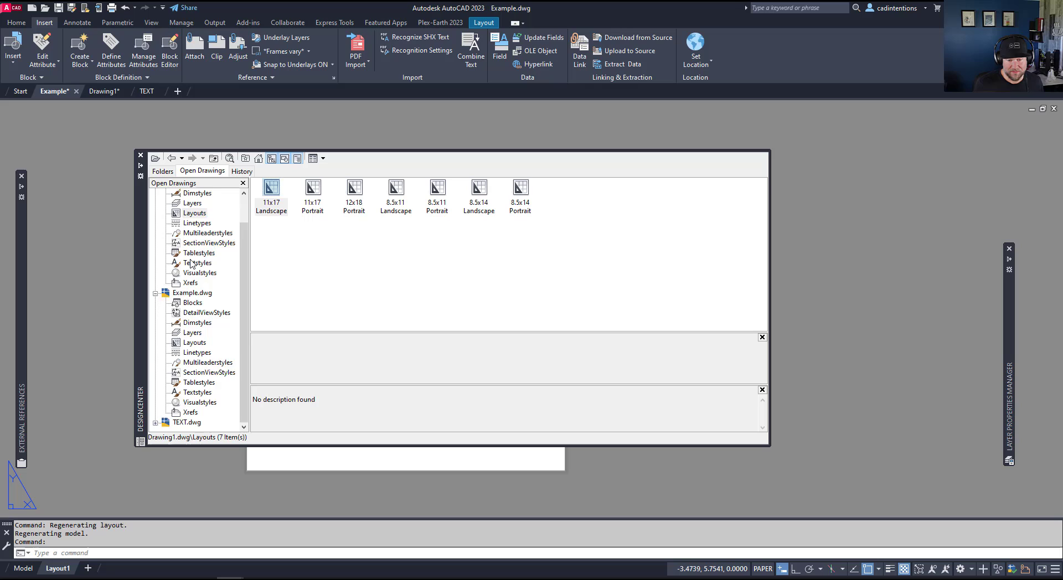
{"action": "scroll", "coordinate": [193, 263], "scroll_direction": "up", "scroll_amount": 1}
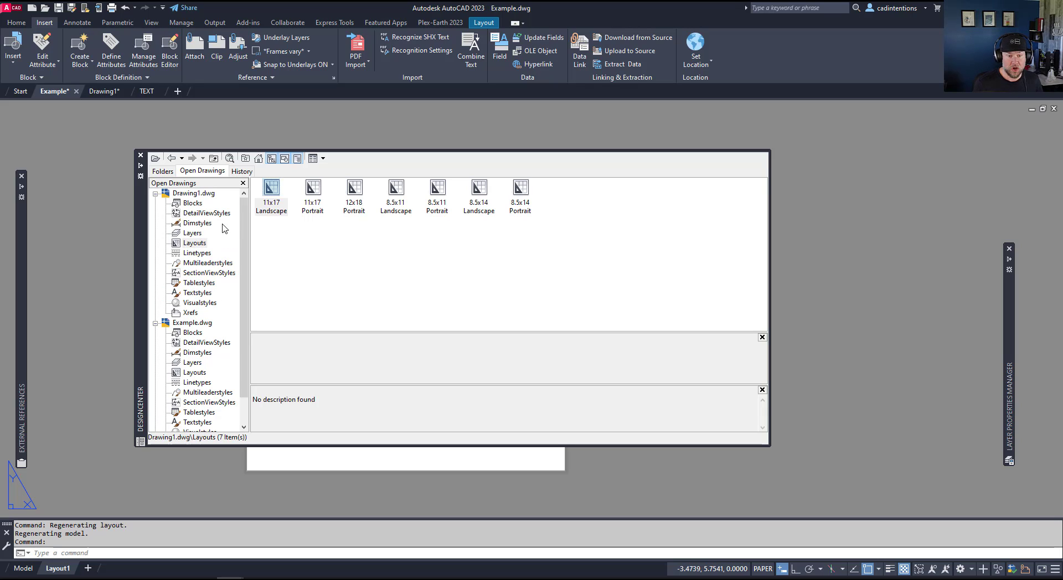
{"action": "left_click", "coordinate": [192, 323]}
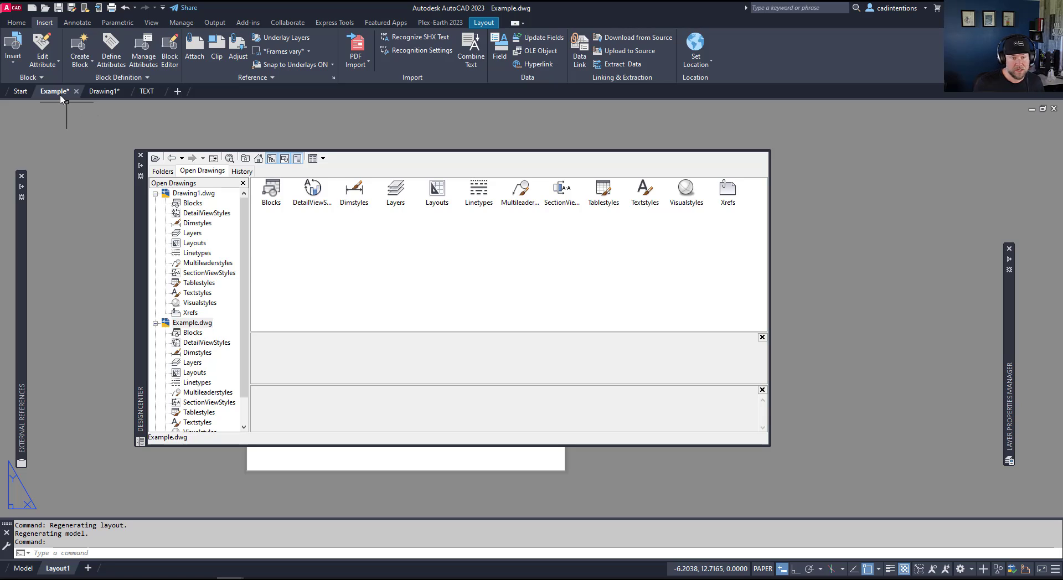
{"action": "left_click", "coordinate": [133, 177]}
List Drawing1.dwg's seven layouts and call up options for 11x17 Landscape.
{"action": "mouse_move", "coordinate": [141, 239]}
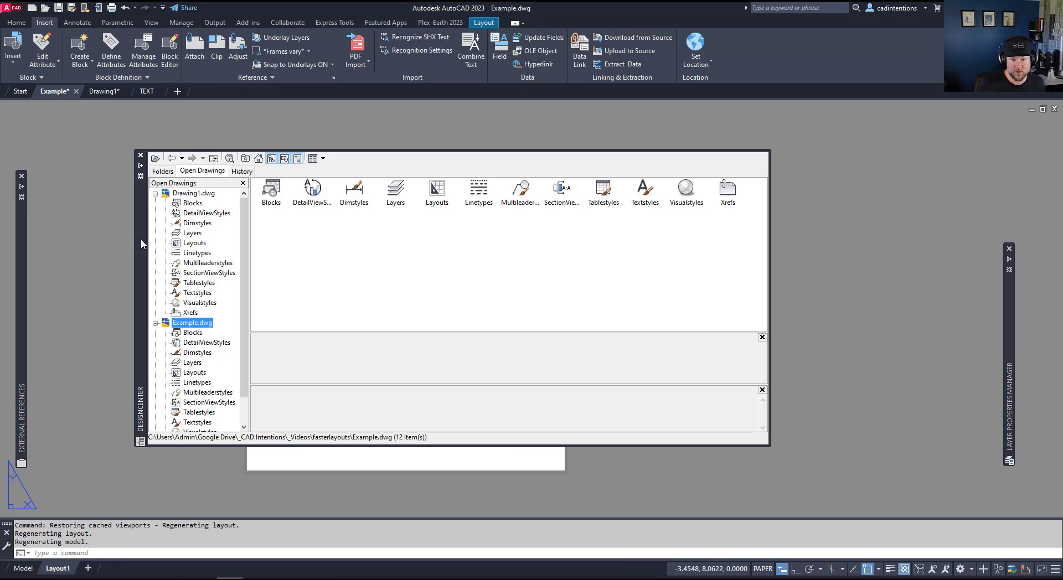
{"action": "left_click", "coordinate": [193, 195]}
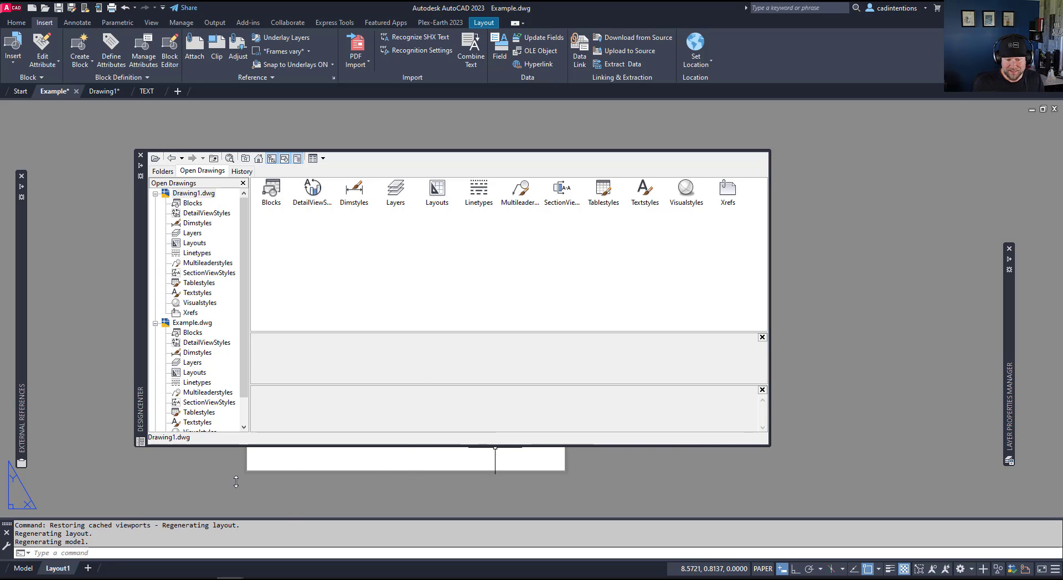
{"action": "left_click", "coordinate": [199, 244]}
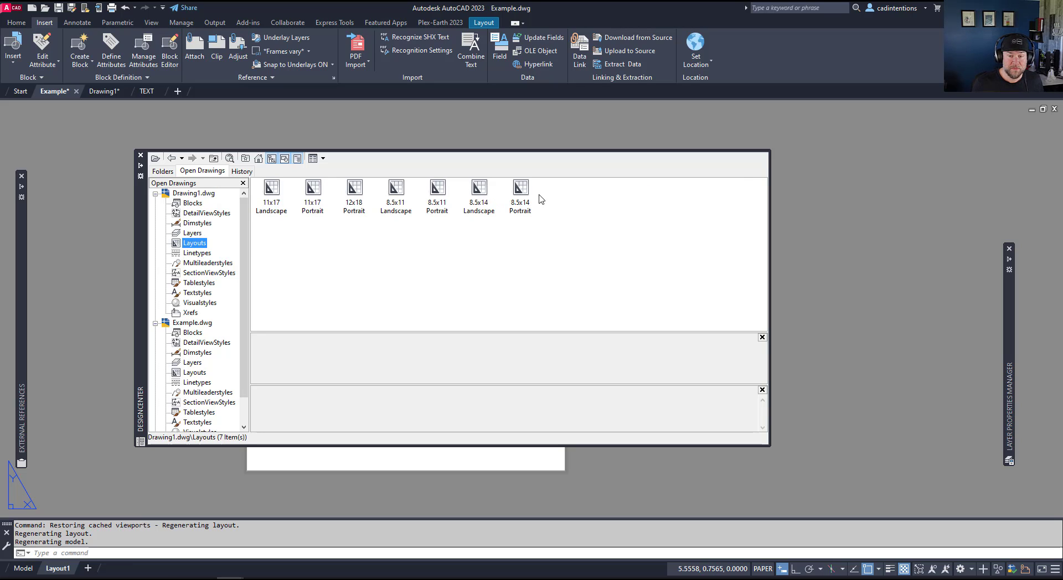
{"action": "left_click_drag", "start_coordinate": [570, 267], "coordinate": [268, 204]}
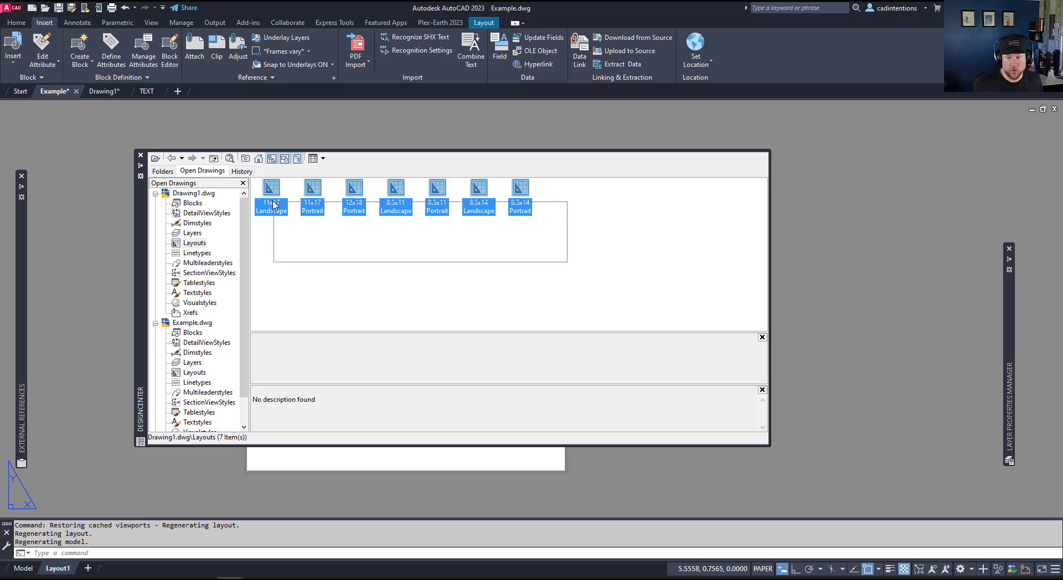
{"action": "left_click", "coordinate": [476, 257]}
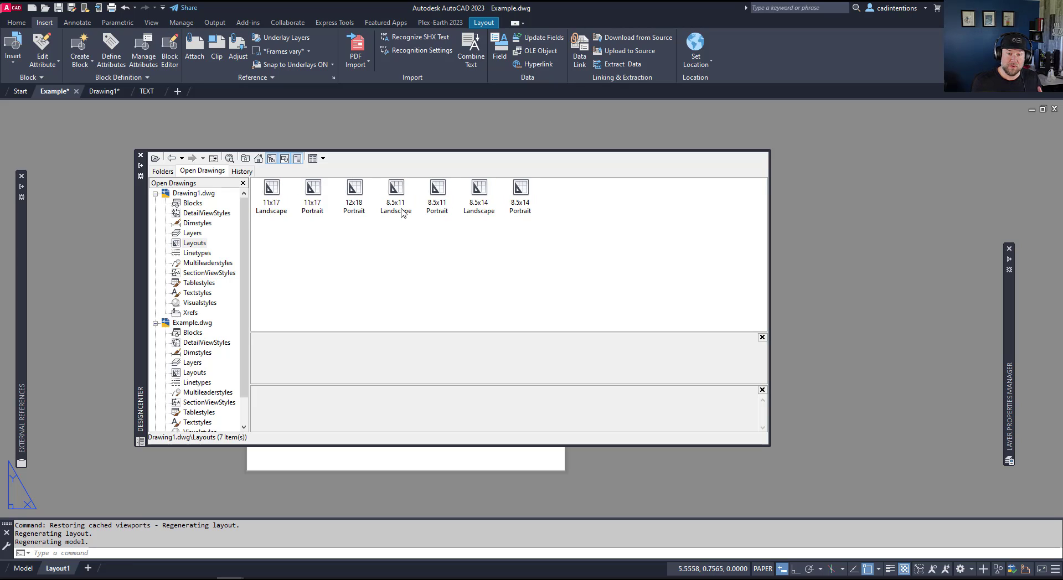
{"action": "left_click", "coordinate": [271, 200]}
{"action": "right_click", "coordinate": [274, 203]}
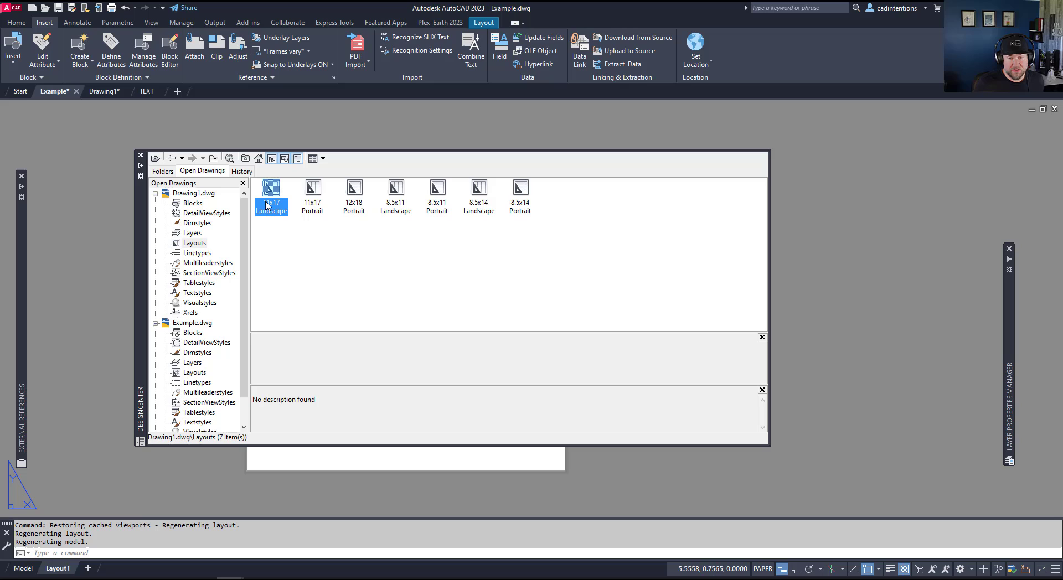
{"action": "right_click", "coordinate": [279, 215]}
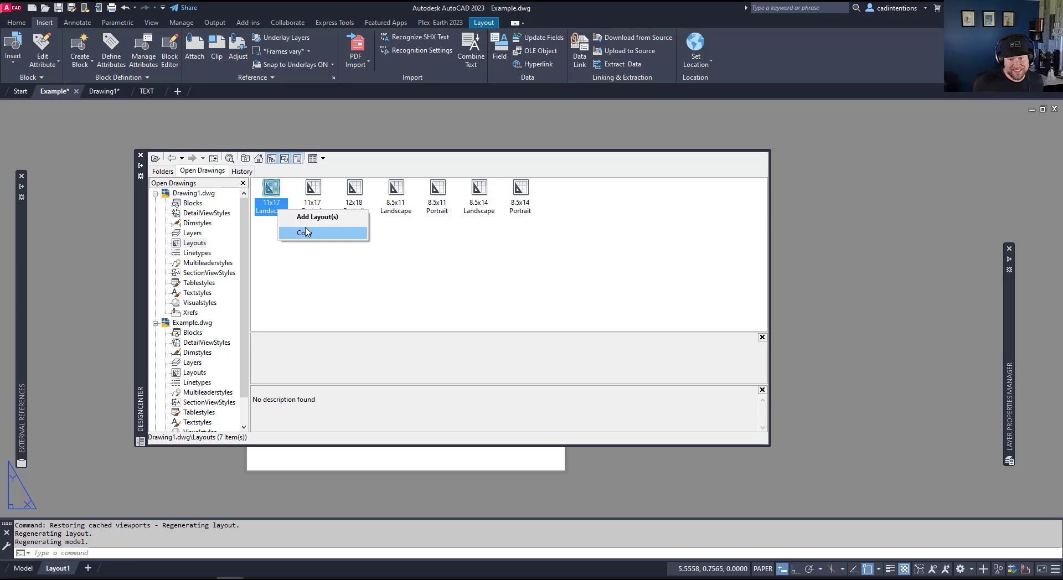
{"action": "left_click", "coordinate": [308, 218]}
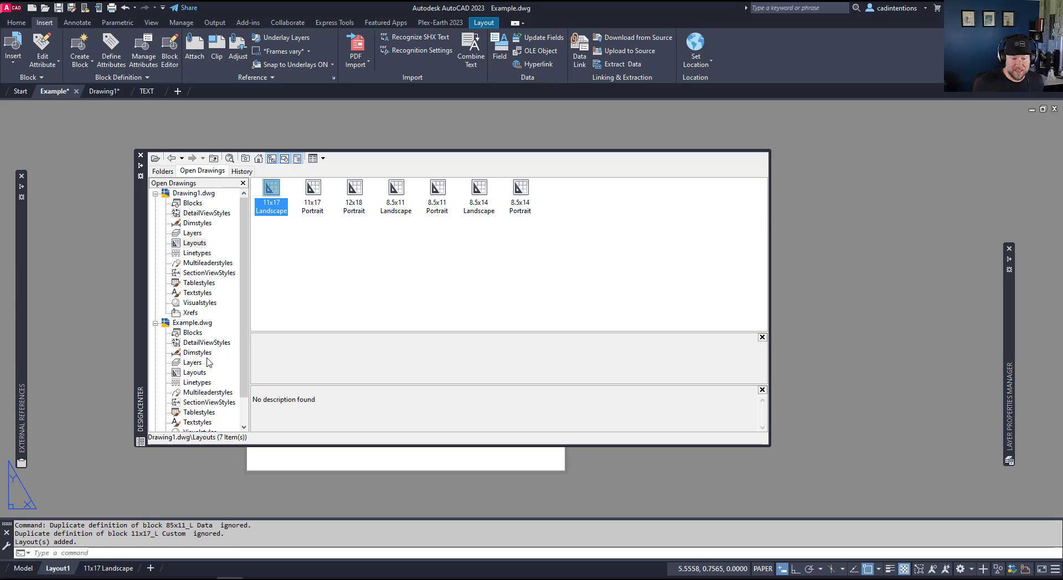
{"action": "left_click", "coordinate": [110, 569]}
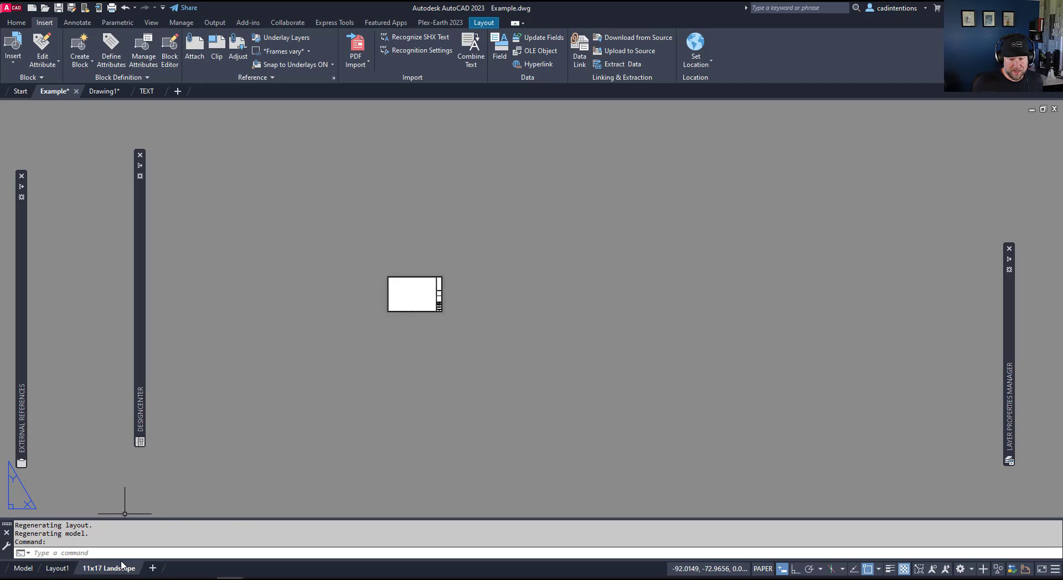
{"action": "scroll", "coordinate": [468, 275], "scroll_direction": "up", "scroll_amount": 8}
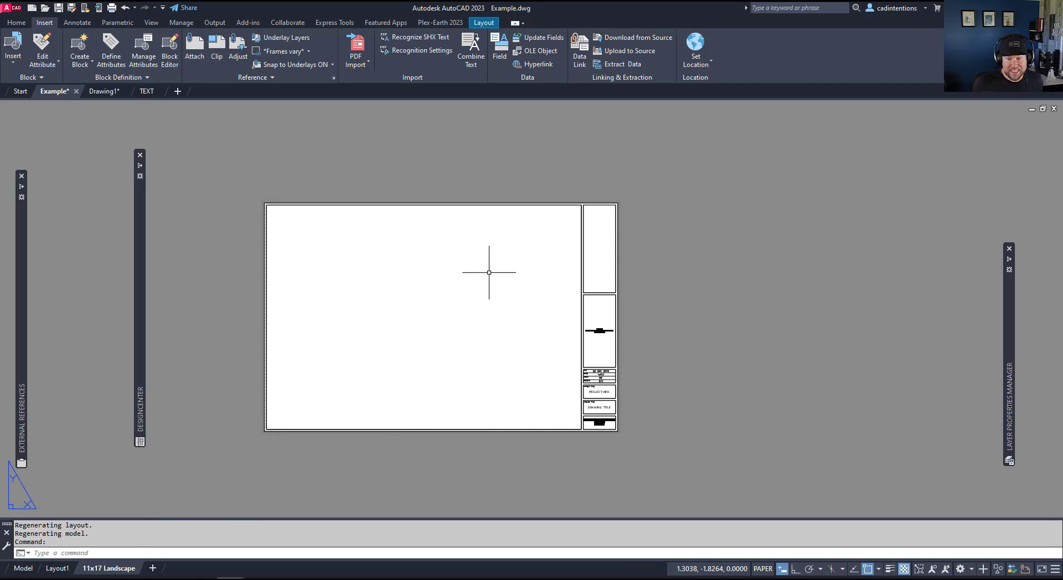
{"action": "scroll", "coordinate": [468, 332], "scroll_direction": "down", "scroll_amount": 4}
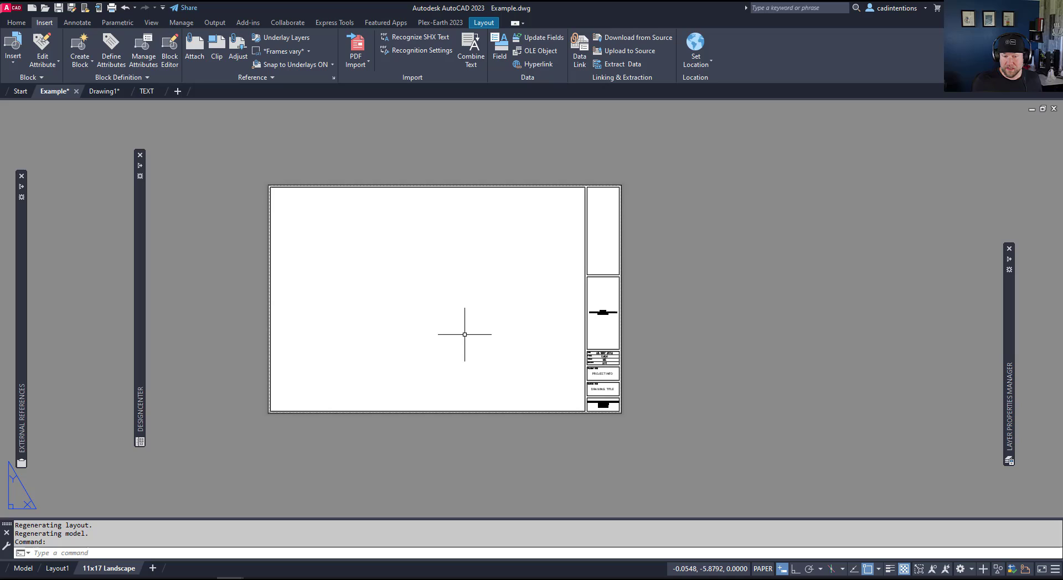
{"action": "double_click", "coordinate": [546, 341]}
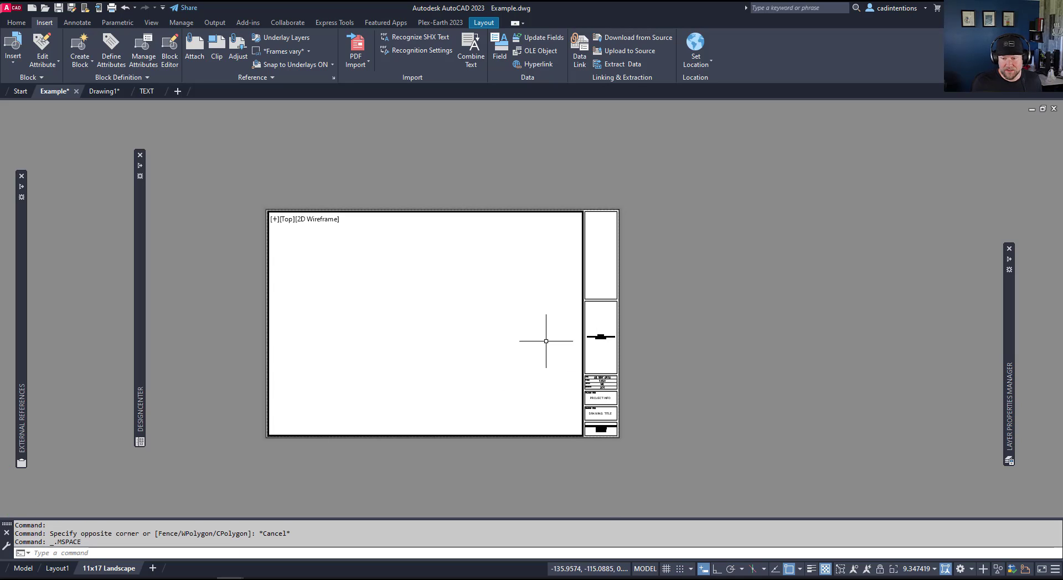
{"action": "double_click", "coordinate": [735, 331]}
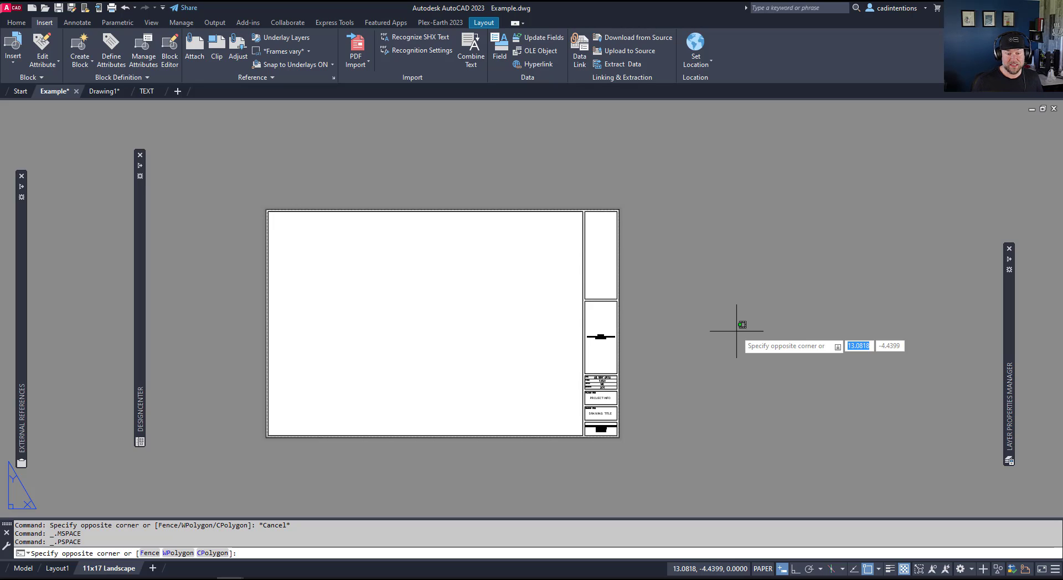
Enter the layout viewport and Zoom Extents to show the whole floor plan.
{"action": "key", "text": "Escape"}
{"action": "key", "text": "Escape"}
{"action": "middle_click_drag", "start_coordinate": [533, 289], "coordinate": [489, 268]}
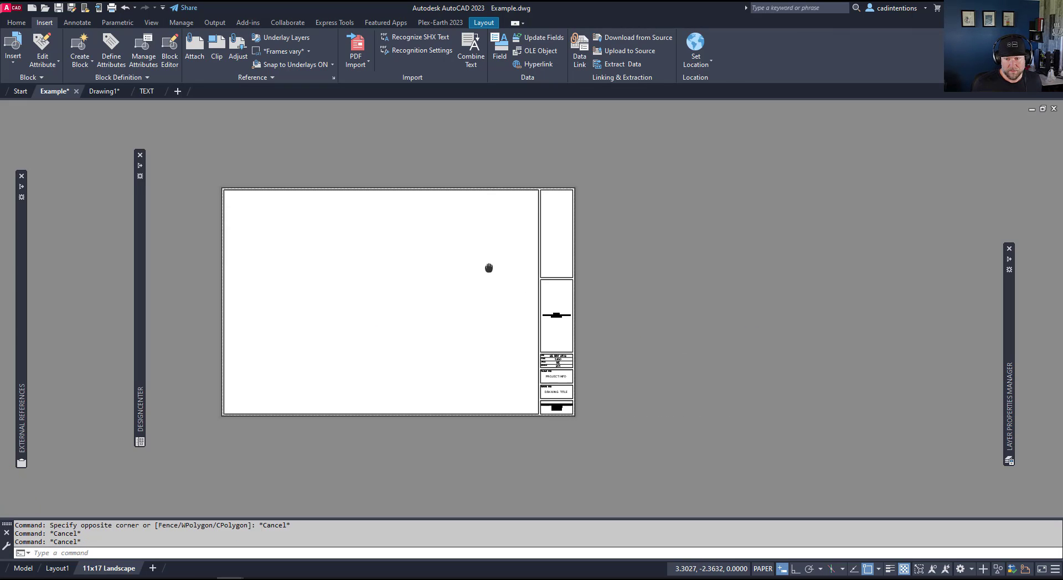
{"action": "double_click", "coordinate": [496, 277]}
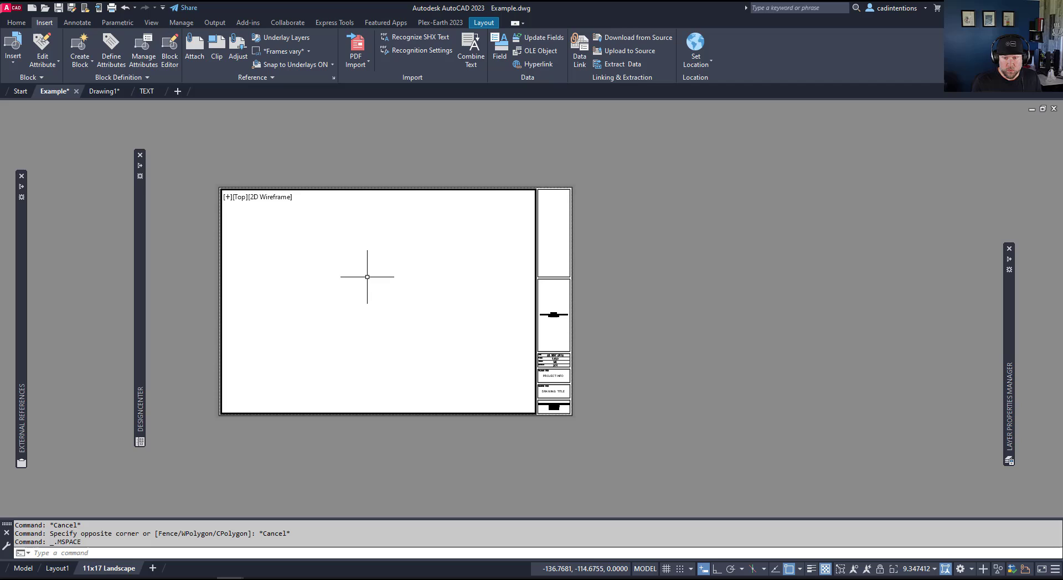
{"action": "key", "text": "Escape"}
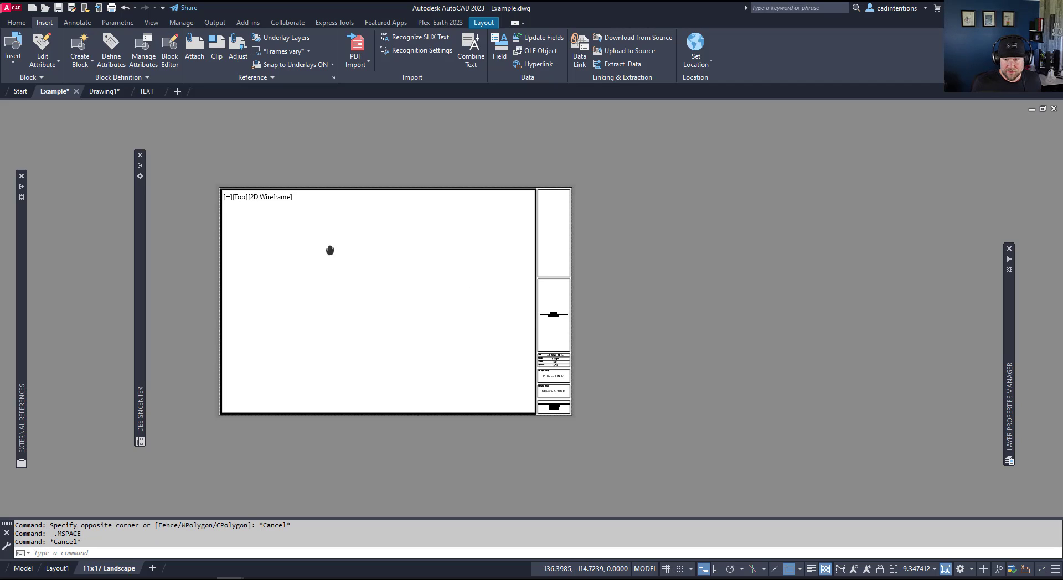
{"action": "key", "text": "Return"}
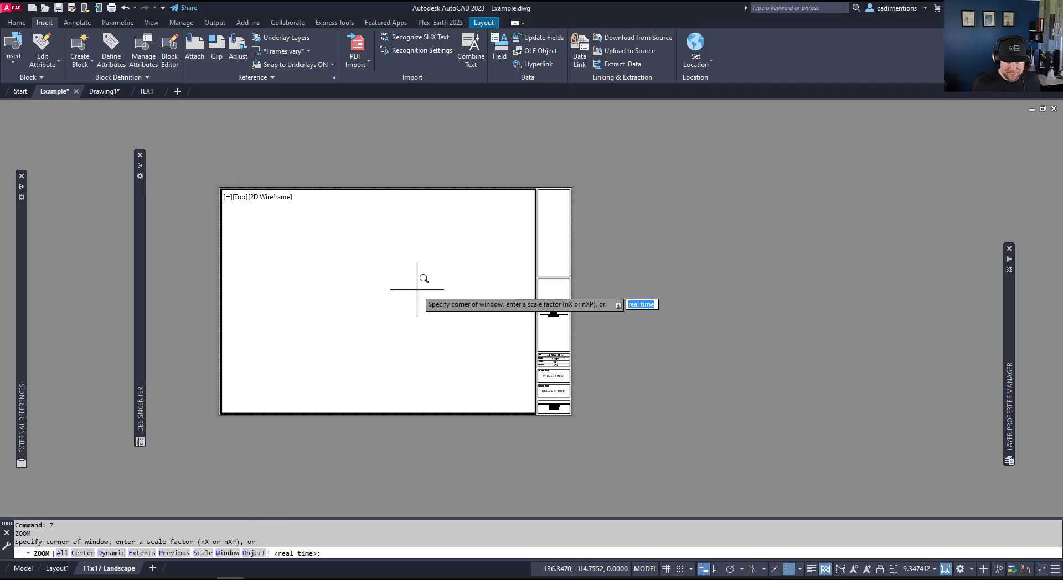
{"action": "type", "text": "e"}
{"action": "key", "text": "Return"}
Centre the floor plan within the viewport and return to paper space.
{"action": "scroll", "coordinate": [391, 297], "scroll_direction": "up", "scroll_amount": 6}
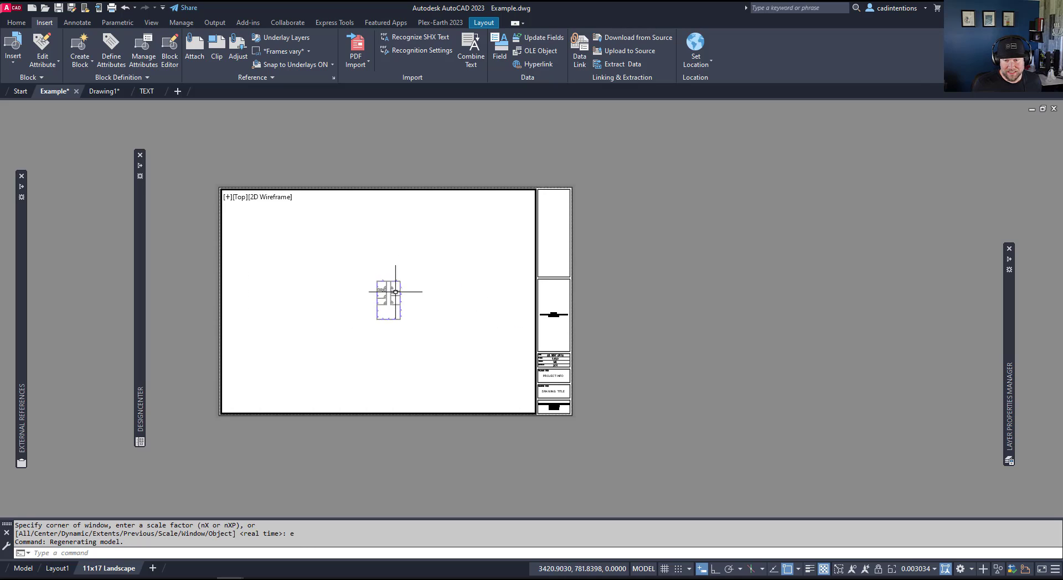
{"action": "scroll", "coordinate": [346, 305], "scroll_direction": "down", "scroll_amount": 1}
{"action": "middle_click_drag", "start_coordinate": [368, 316], "coordinate": [340, 302]}
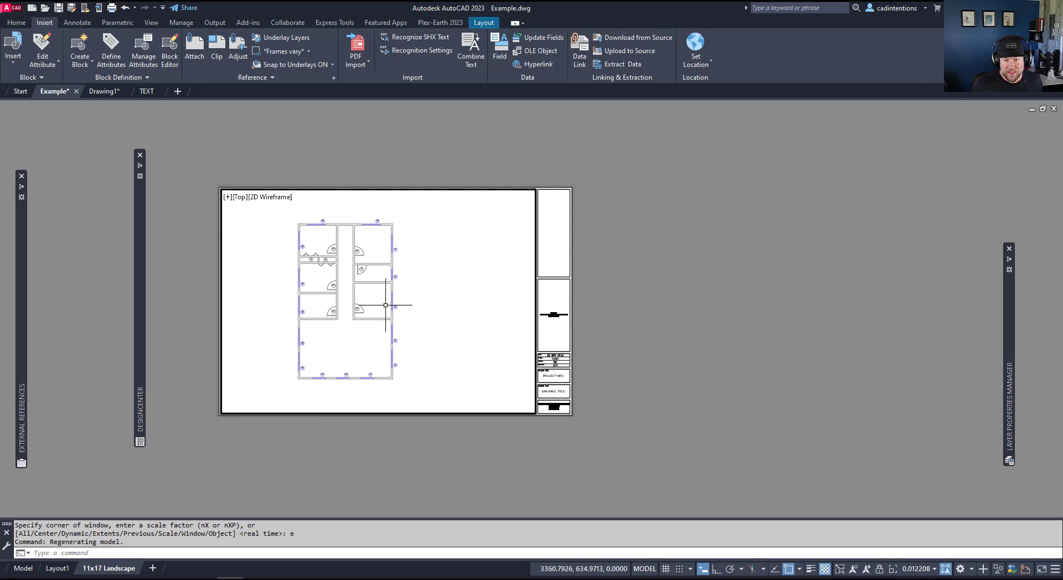
{"action": "double_click", "coordinate": [622, 298]}
{"action": "double_click", "coordinate": [494, 337]}
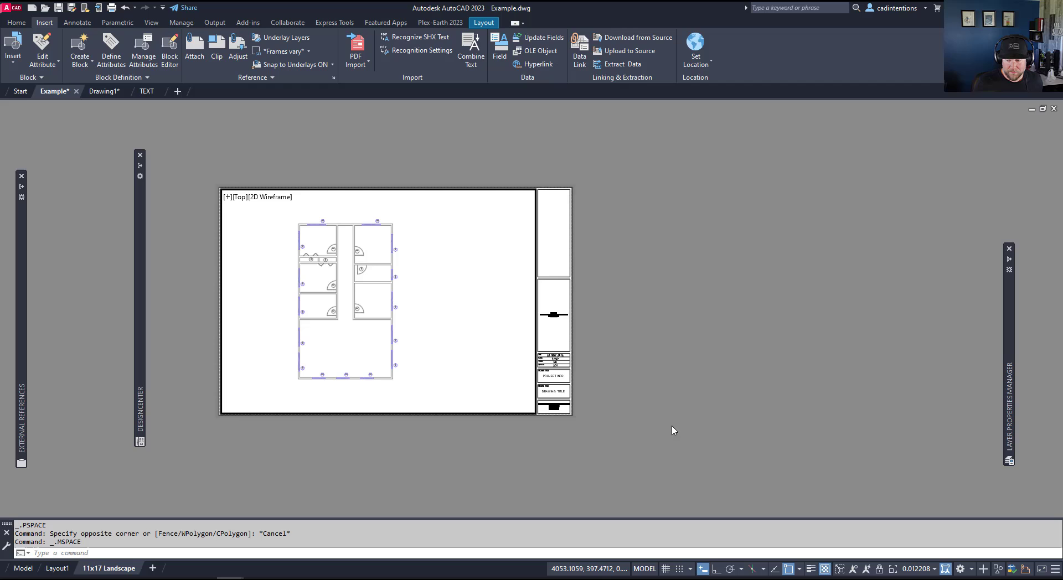
{"action": "double_click", "coordinate": [578, 396]}
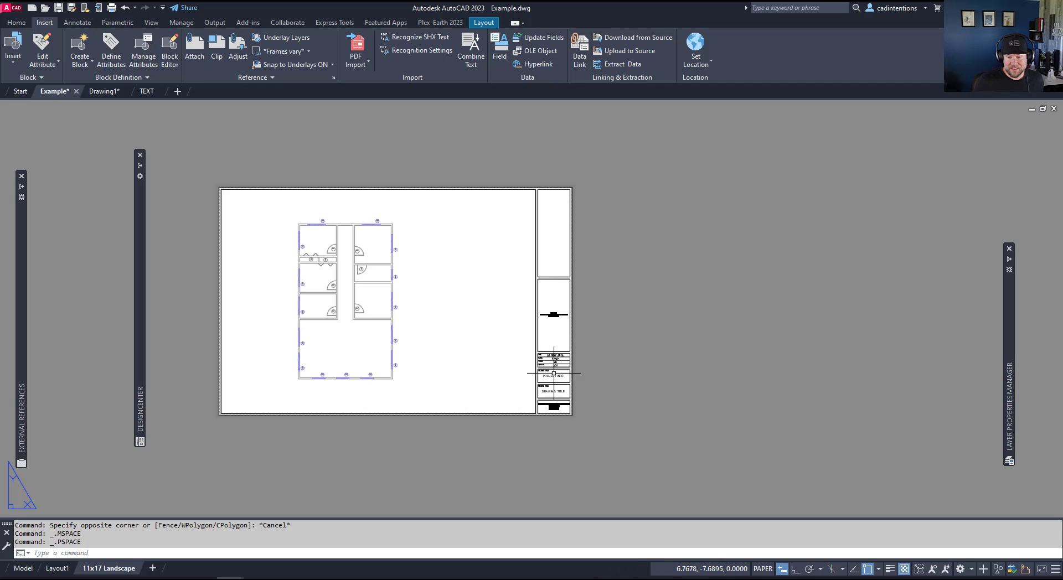
Set the selected layout viewport's scale to 3/32" = 1'-0".
{"action": "left_click", "coordinate": [536, 348]}
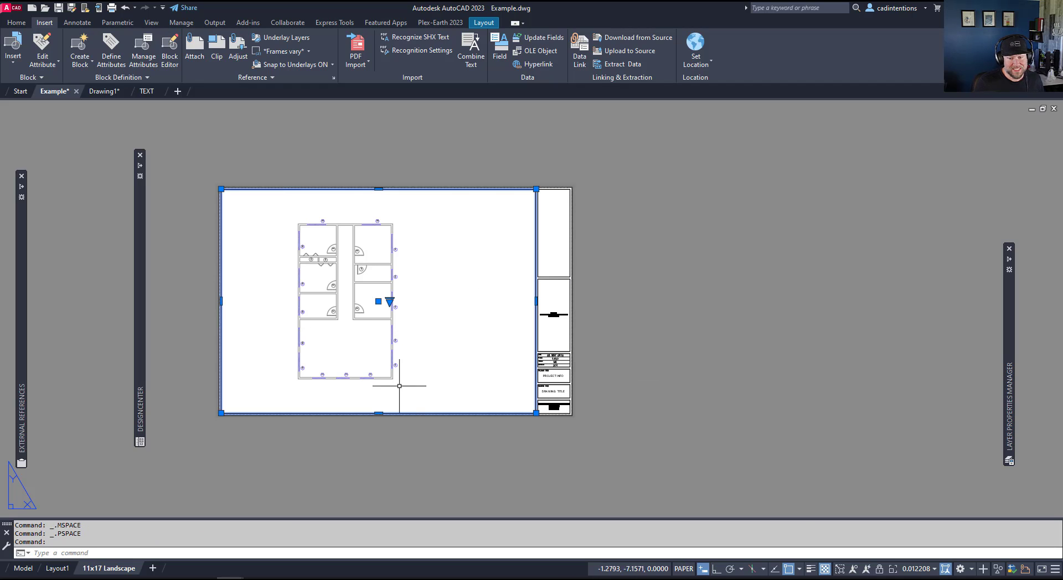
{"action": "left_click", "coordinate": [920, 572]}
{"action": "scroll", "coordinate": [898, 369], "scroll_direction": "down", "scroll_amount": 3}
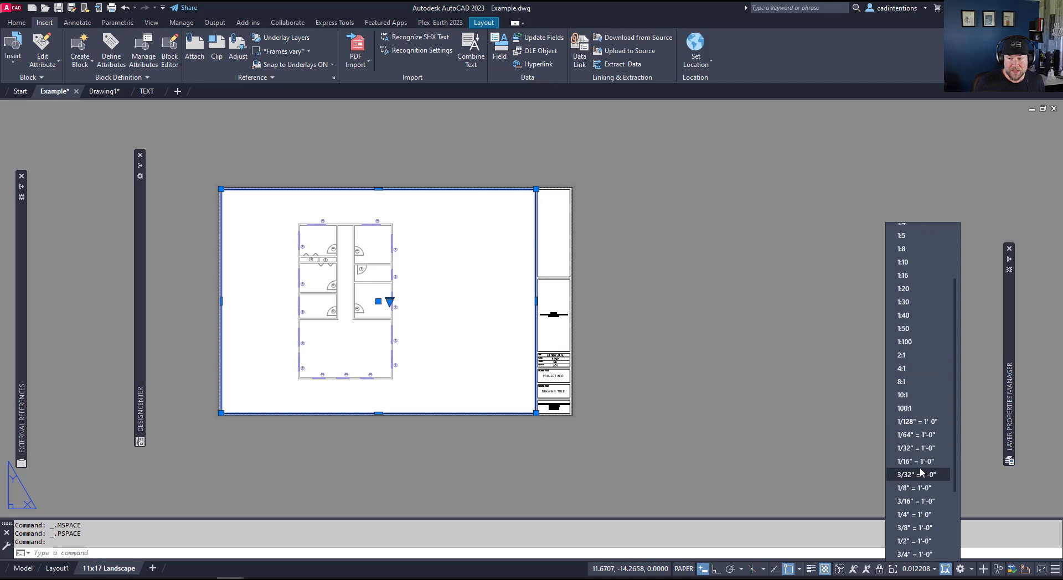
{"action": "scroll", "coordinate": [928, 341], "scroll_direction": "up", "scroll_amount": 3}
{"action": "scroll", "coordinate": [916, 310], "scroll_direction": "down", "scroll_amount": 2}
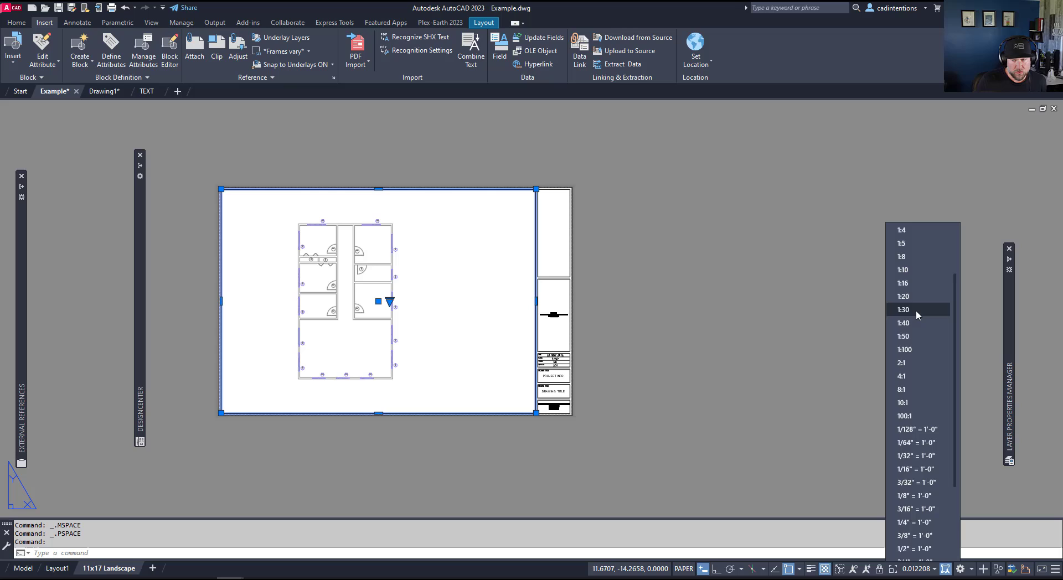
{"action": "scroll", "coordinate": [914, 309], "scroll_direction": "down", "scroll_amount": 2}
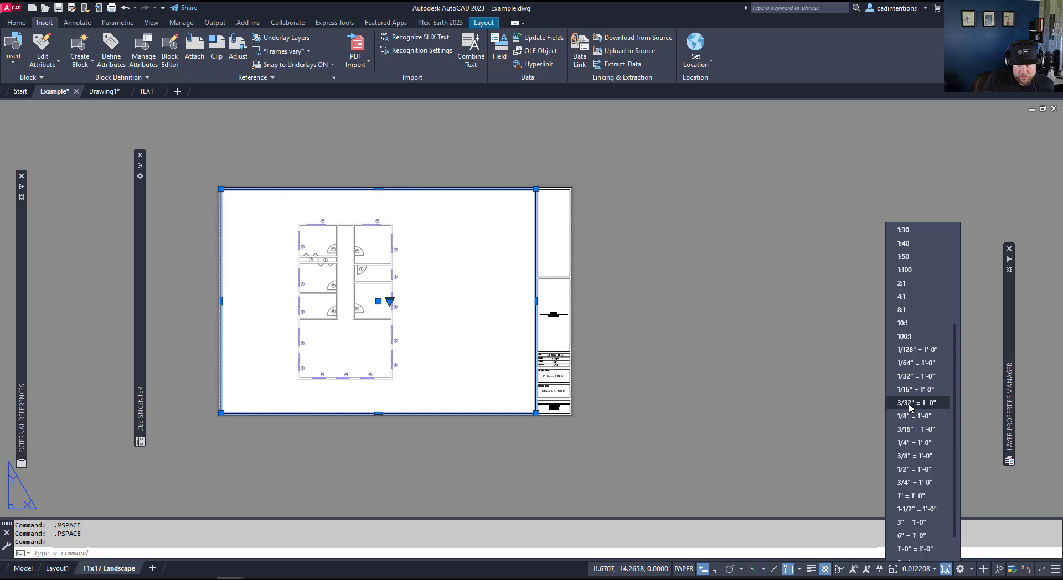
{"action": "left_click", "coordinate": [911, 403]}
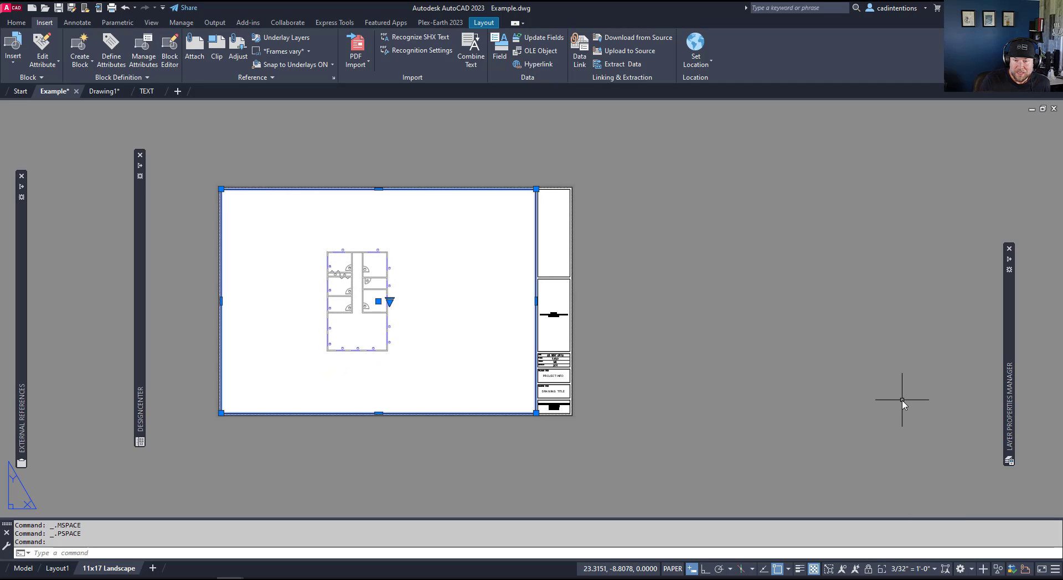
Change the viewport scale to 1/8" = 1'-0" and shift the plan left.
{"action": "left_click", "coordinate": [914, 569]}
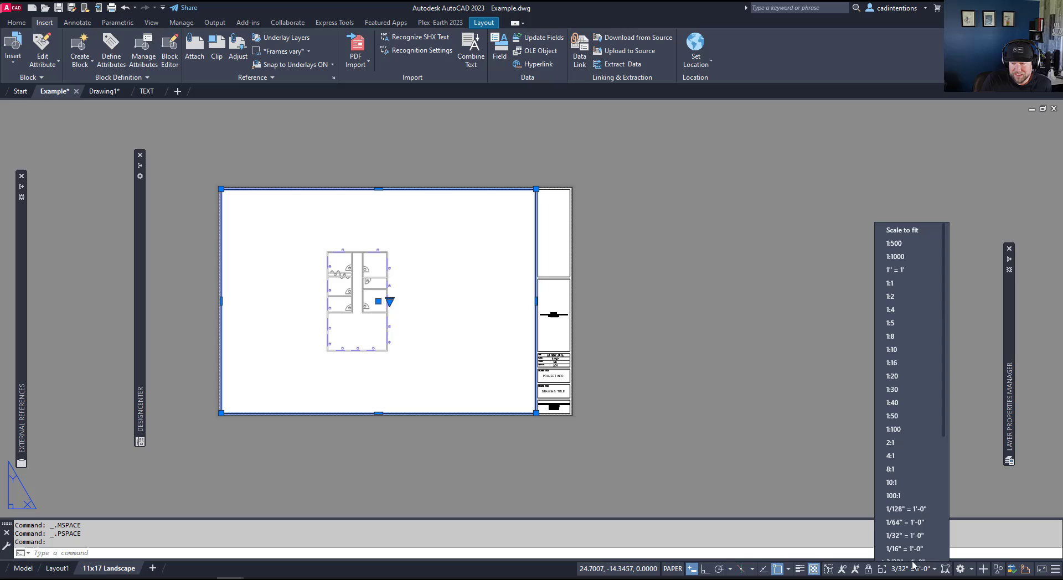
{"action": "scroll", "coordinate": [922, 473], "scroll_direction": "down", "scroll_amount": 2}
{"action": "left_click", "coordinate": [908, 536]}
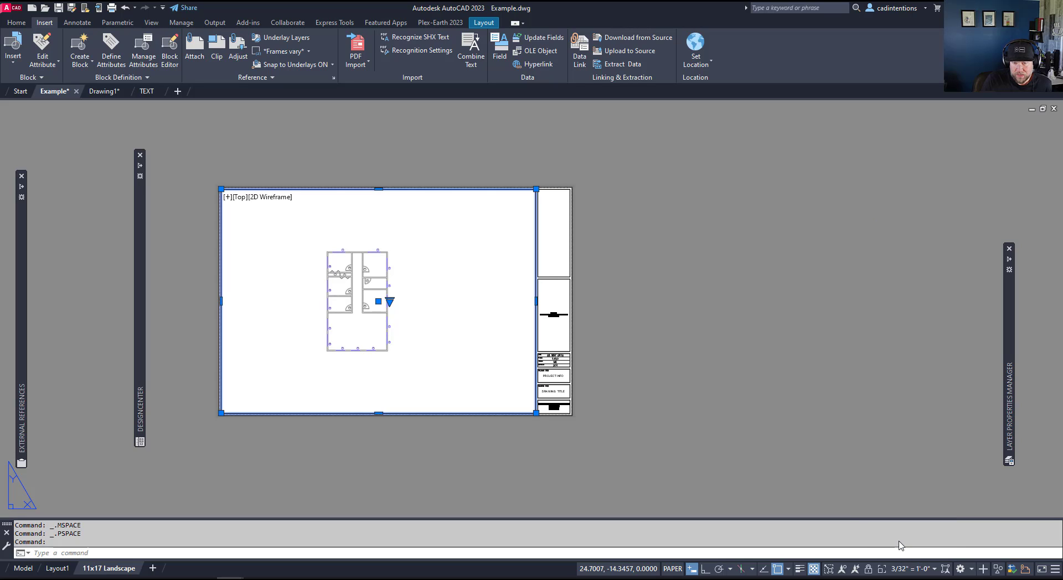
{"action": "double_click", "coordinate": [433, 328]}
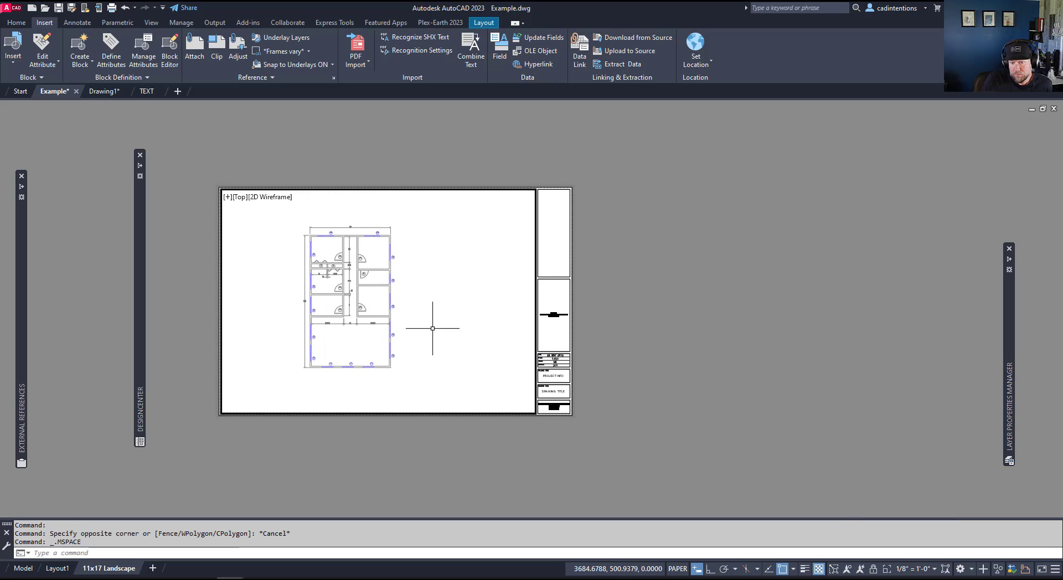
{"action": "middle_click_drag", "start_coordinate": [432, 329], "coordinate": [385, 333]}
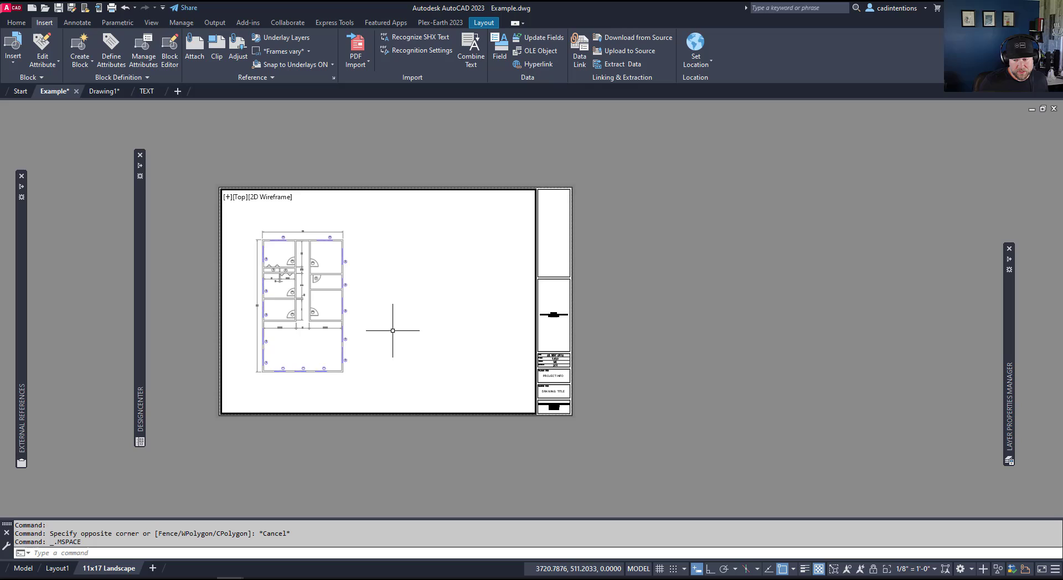
Switch back to paper space and reposition the view of the 11x17 sheet.
{"action": "left_click", "coordinate": [637, 571]}
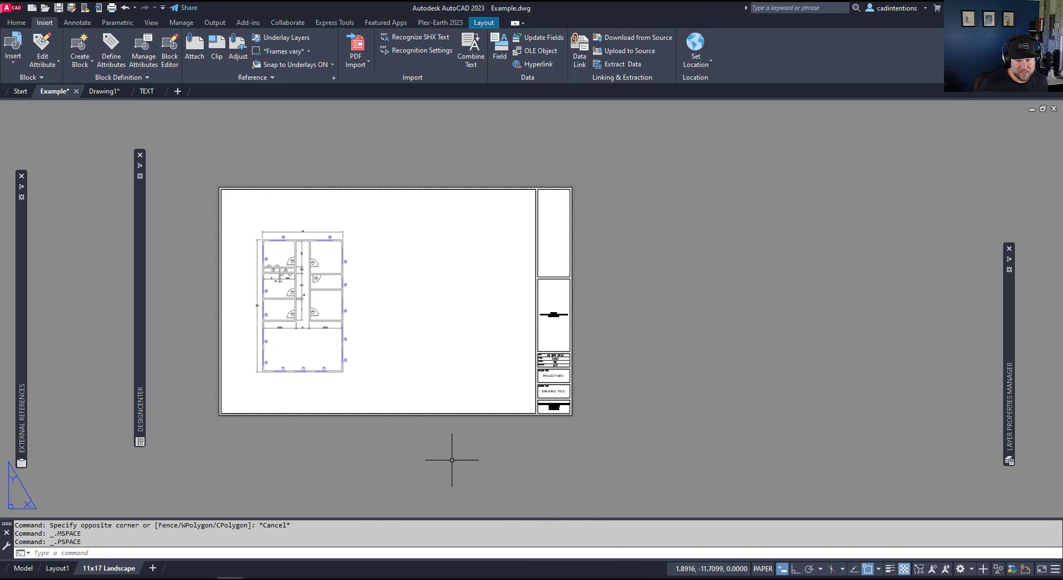
{"action": "key", "text": "Escape"}
{"action": "left_click", "coordinate": [560, 368]}
{"action": "key", "text": "Escape"}
{"action": "double_click", "coordinate": [488, 399]}
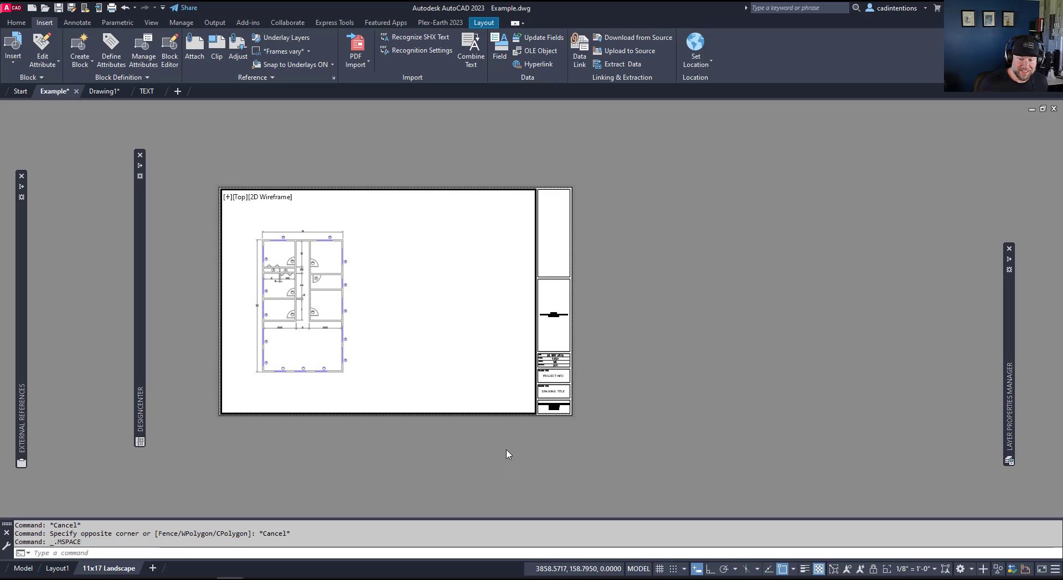
{"action": "double_click", "coordinate": [692, 364]}
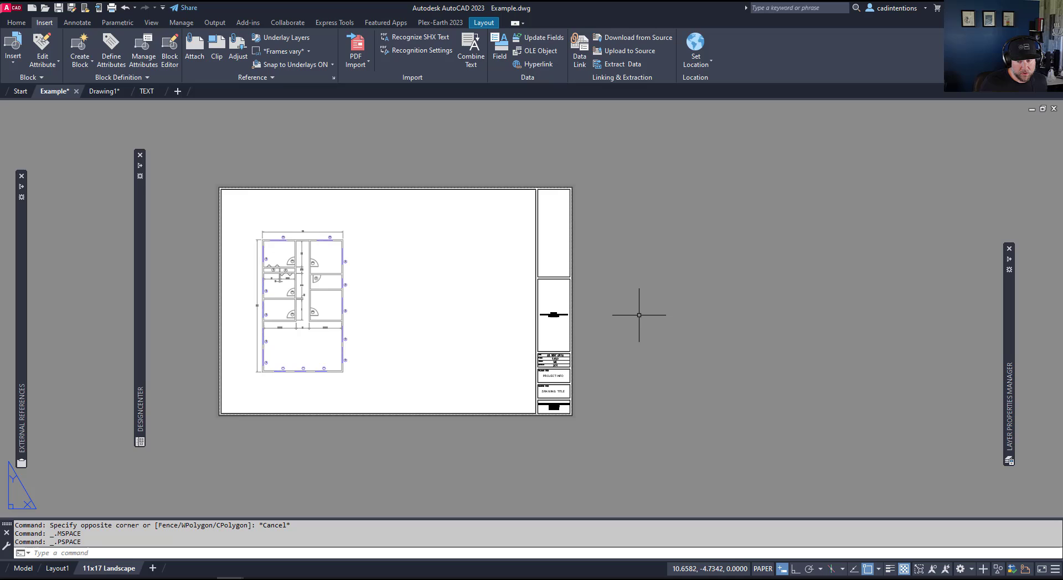
{"action": "middle_click_drag", "start_coordinate": [537, 355], "coordinate": [579, 360]}
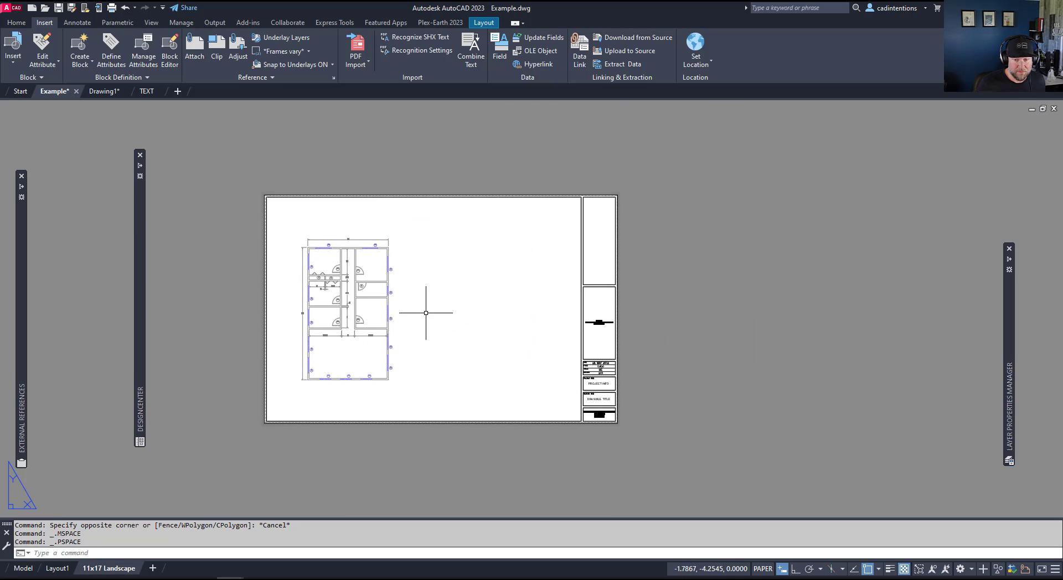
{"action": "middle_click_drag", "start_coordinate": [760, 270], "coordinate": [715, 258]}
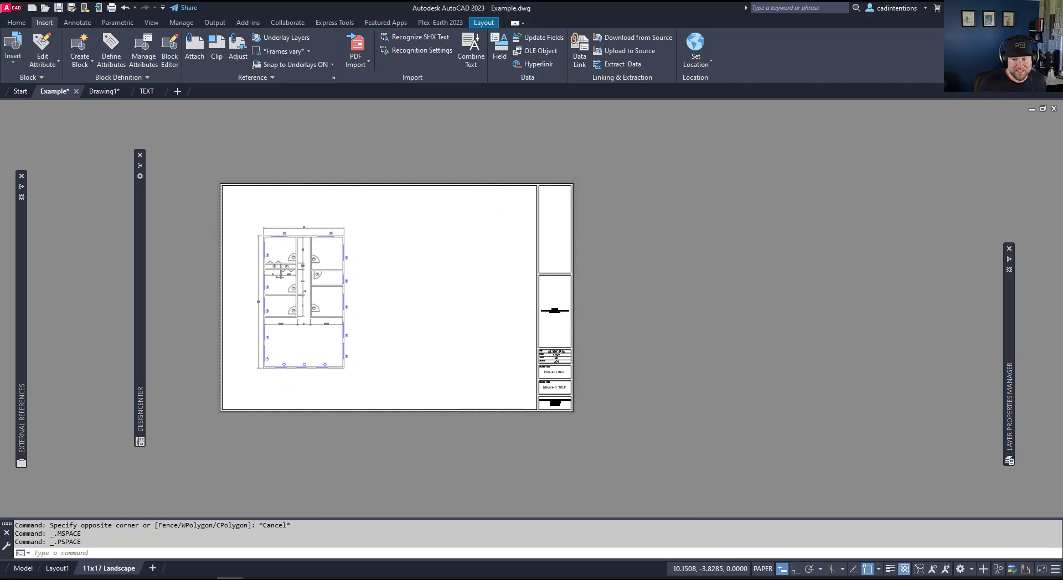
{"action": "scroll", "coordinate": [517, 325], "scroll_direction": "up", "scroll_amount": 3}
{"action": "key", "text": "Escape"}
Confirm the 1/8" = 1'-0" plan stays fixed inside the viewport, then reselect the viewport.
{"action": "left_click", "coordinate": [543, 317]}
{"action": "middle_click_drag", "start_coordinate": [544, 316], "coordinate": [468, 231]}
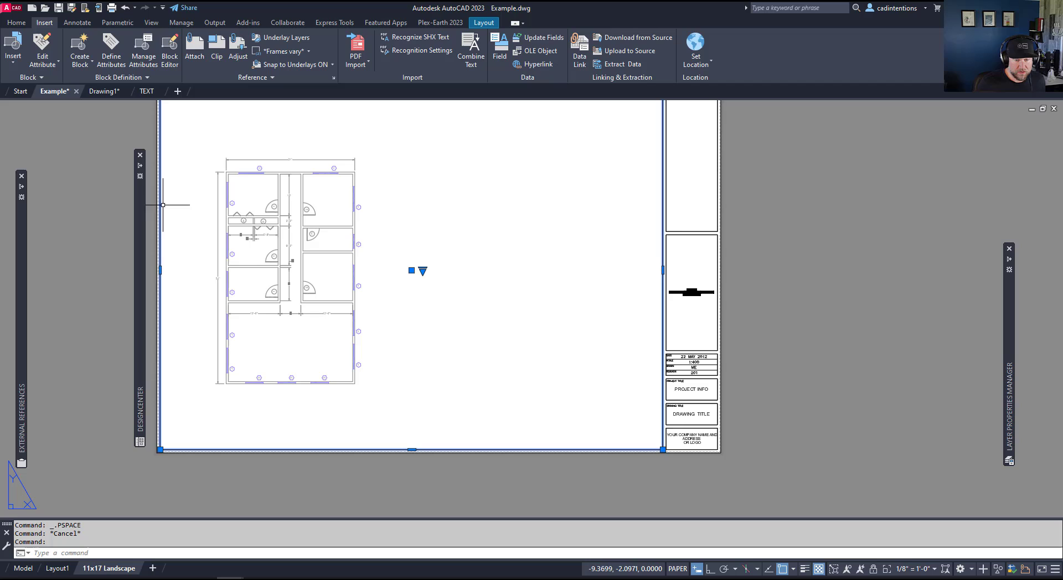
{"action": "middle_click_drag", "start_coordinate": [413, 295], "coordinate": [423, 322]}
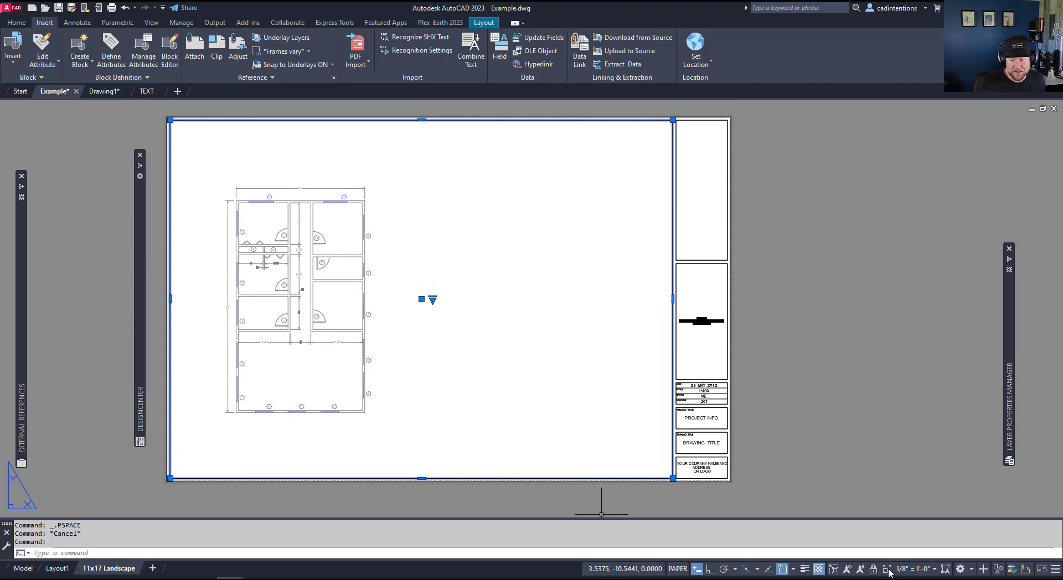
{"action": "double_click", "coordinate": [506, 379]}
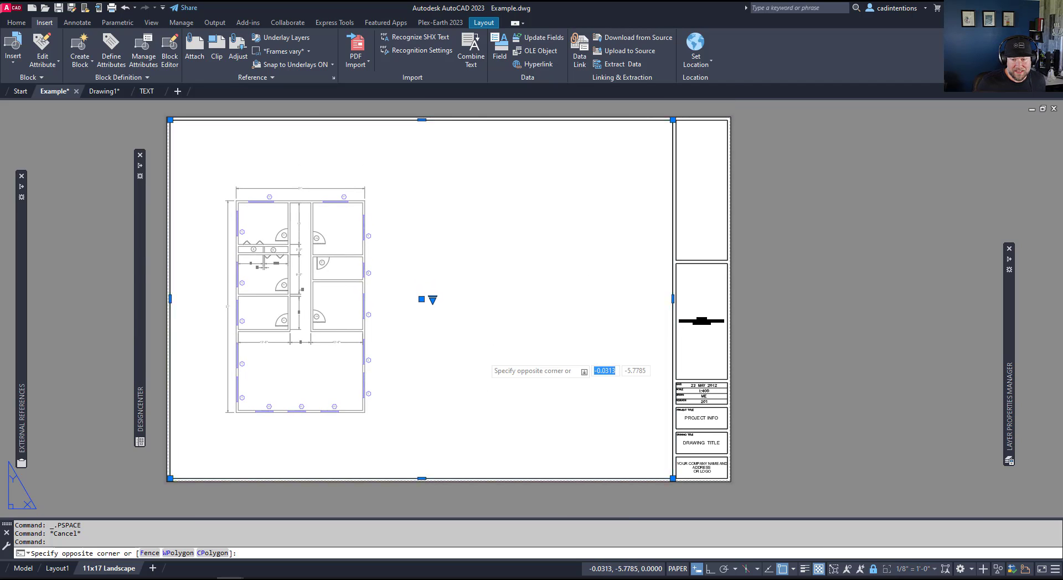
{"action": "mouse_move", "coordinate": [522, 308]}
{"action": "middle_mouse_down"}
{"action": "mouse_move", "coordinate": [523, 346]}
{"action": "mouse_move", "coordinate": [520, 313]}
{"action": "middle_mouse_up"}
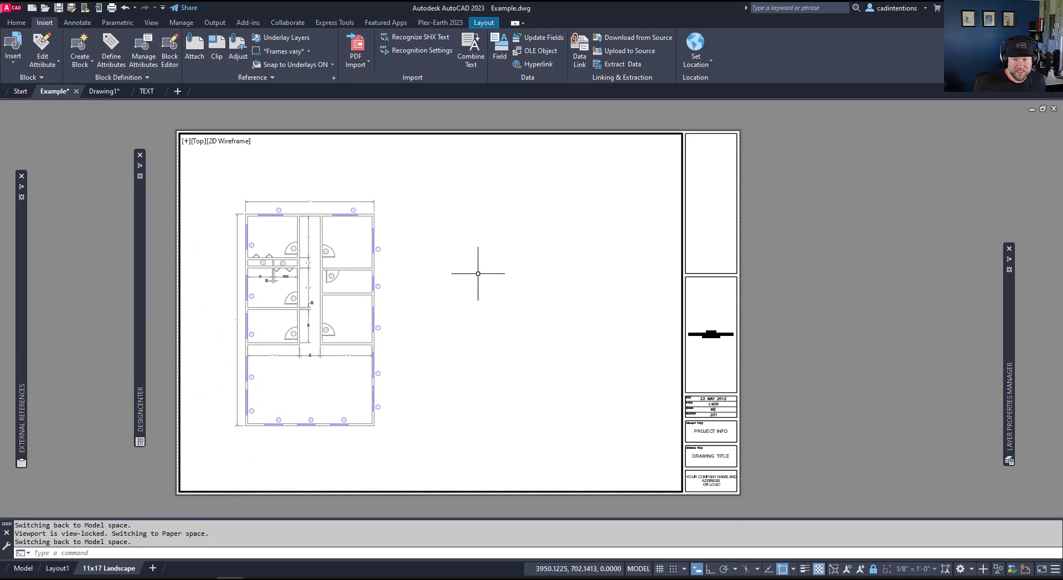
{"action": "middle_click_drag", "start_coordinate": [410, 334], "coordinate": [436, 320]}
{"action": "double_click", "coordinate": [796, 332]}
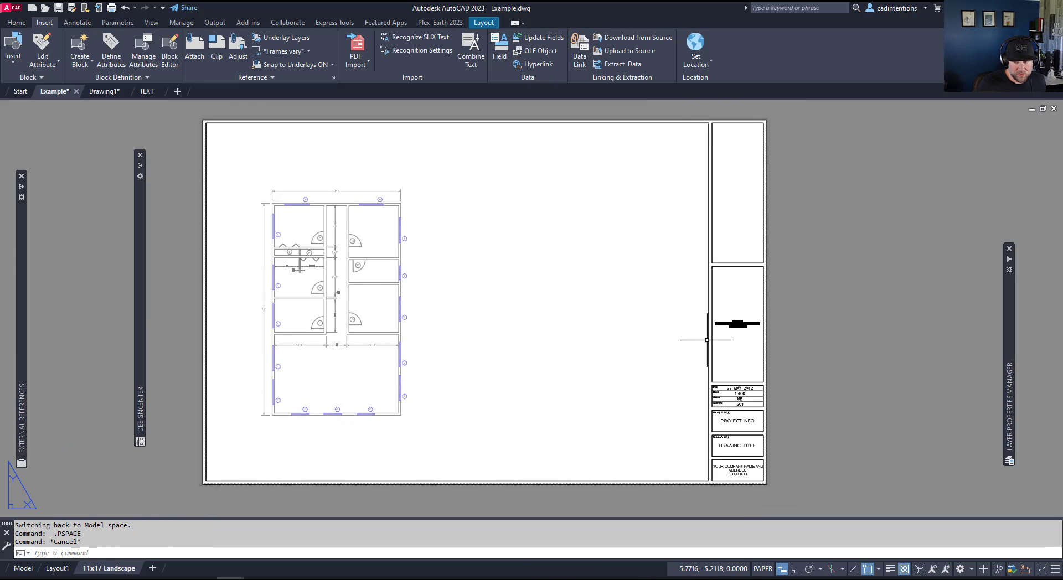
{"action": "left_click", "coordinate": [709, 335]}
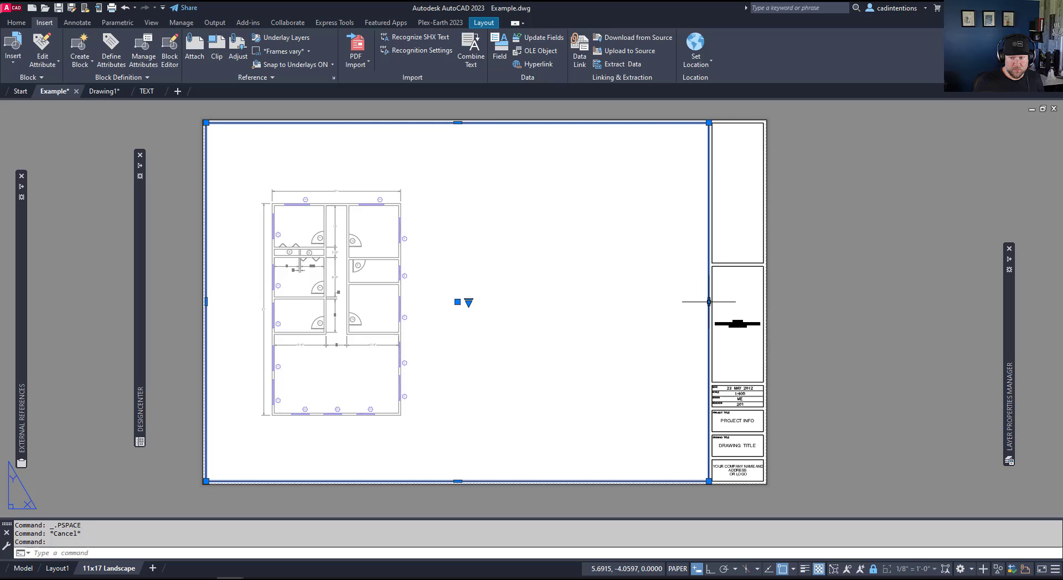
{"action": "mouse_move", "coordinate": [709, 302]}
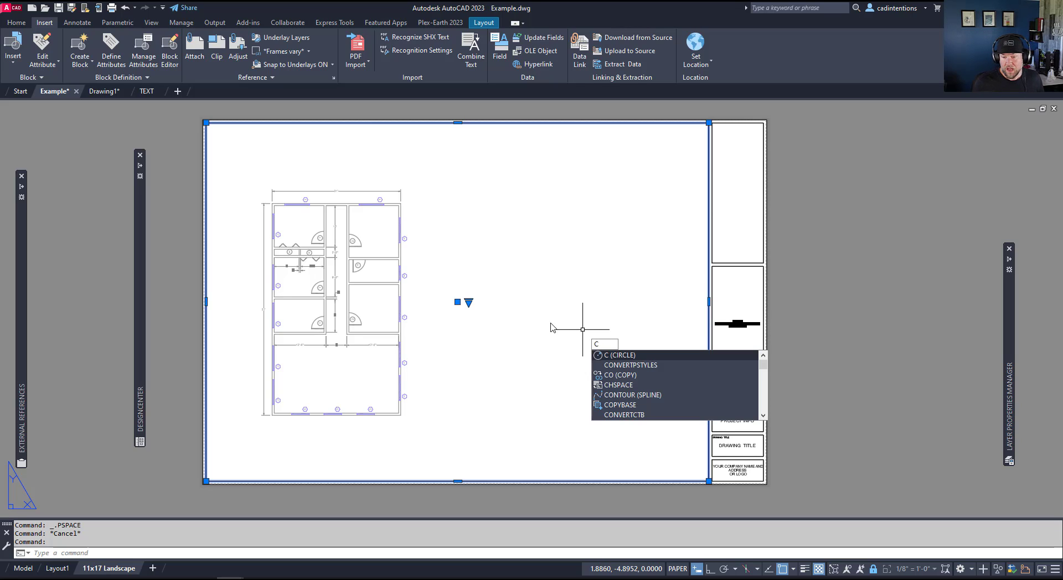
Copy the floor-plan viewport with CO and place the duplicate to the right.
{"action": "type", "text": "i"}
{"action": "type", "text": "o"}
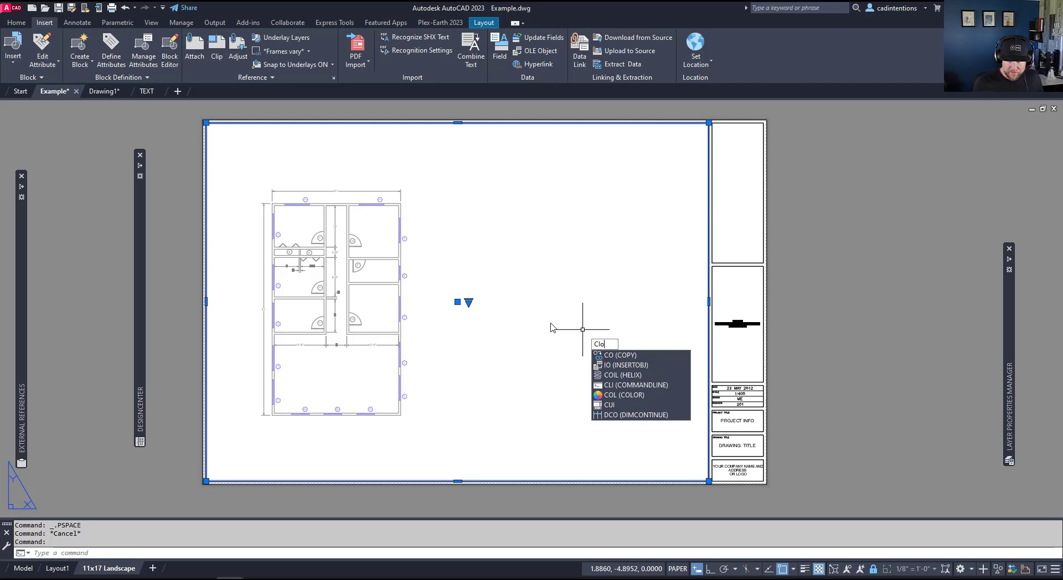
{"action": "key", "text": "Return"}
{"action": "key", "text": "Escape"}
{"action": "key", "text": "Escape"}
{"action": "key", "text": "Escape"}
{"action": "key", "text": "Escape"}
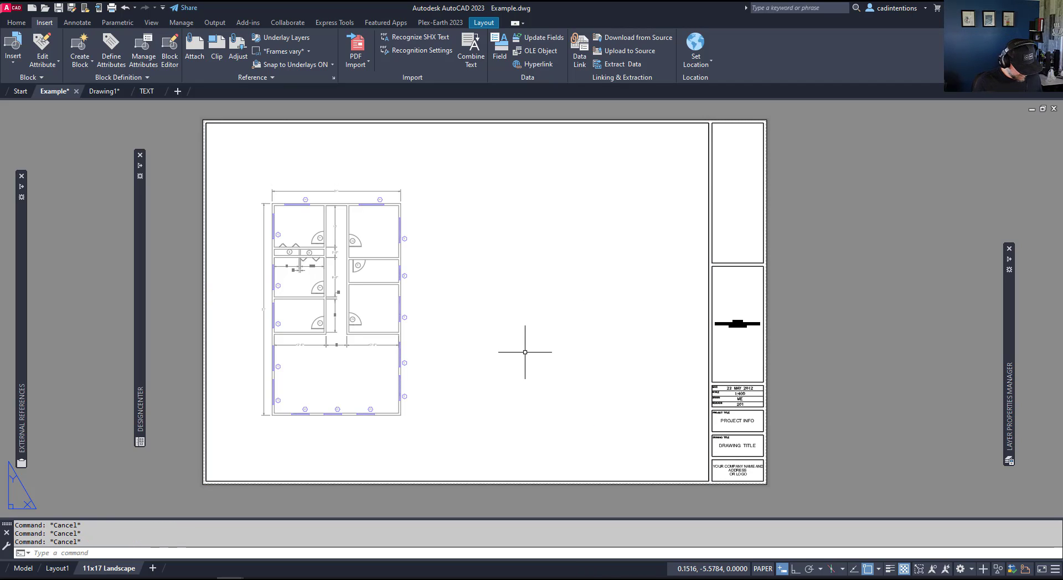
{"action": "type", "text": "co"}
{"action": "key", "text": "Return"}
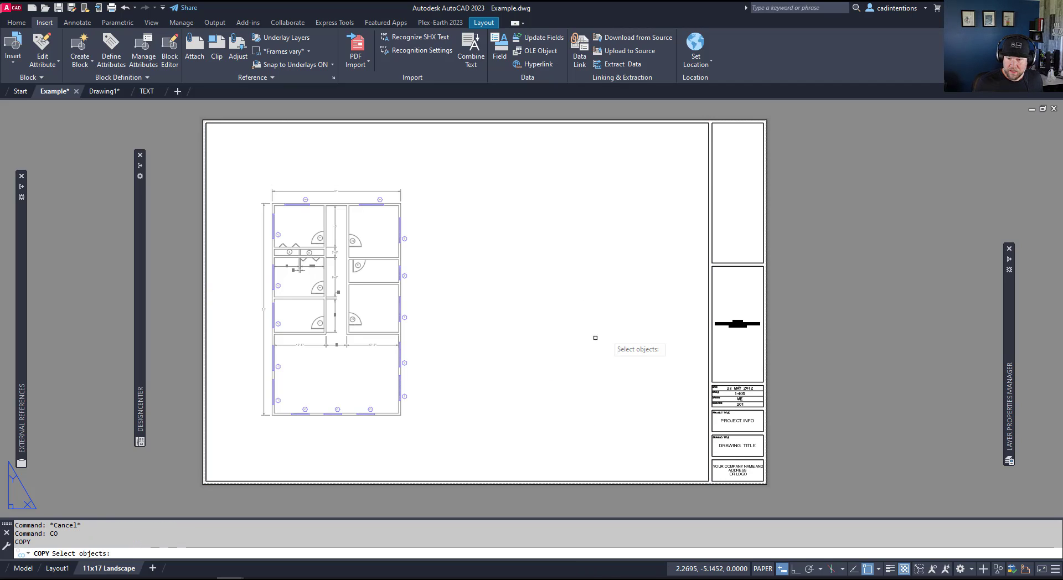
{"action": "left_click", "coordinate": [708, 319]}
{"action": "key", "text": "Return"}
{"action": "left_click", "coordinate": [449, 312]}
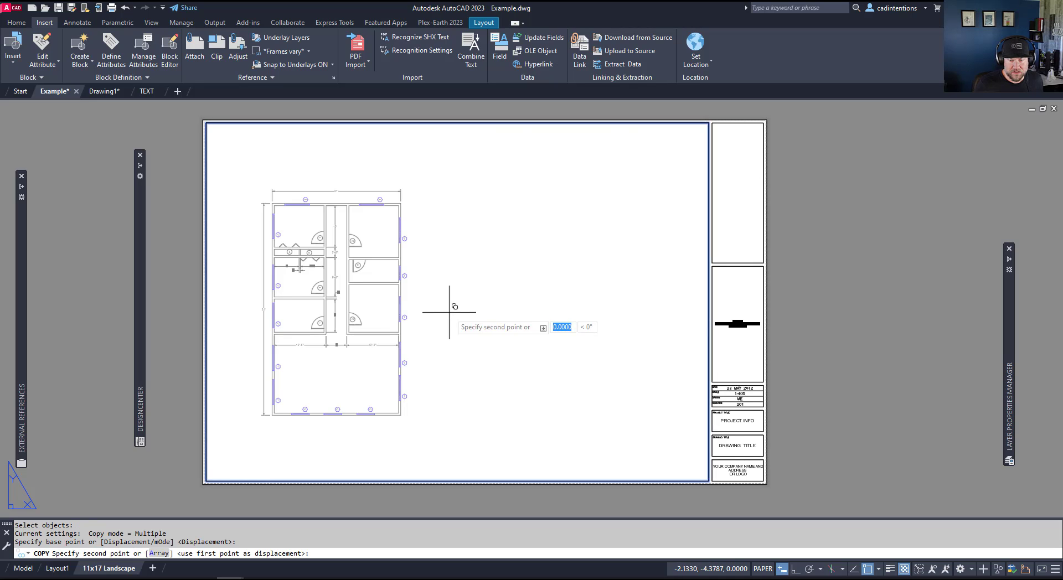
{"action": "left_click", "coordinate": [720, 320]}
{"action": "key", "text": "Escape"}
{"action": "key", "text": "Escape"}
{"action": "key", "text": "Escape"}
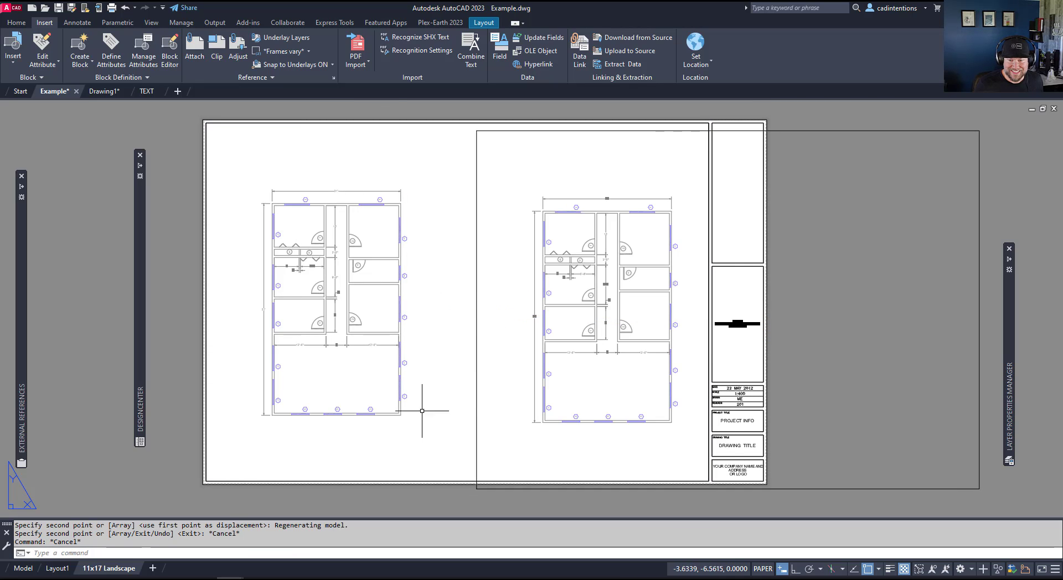
Narrow the left viewport to mid-sheet by stretching its right edge horizontally with Ortho.
{"action": "left_click", "coordinate": [477, 482]}
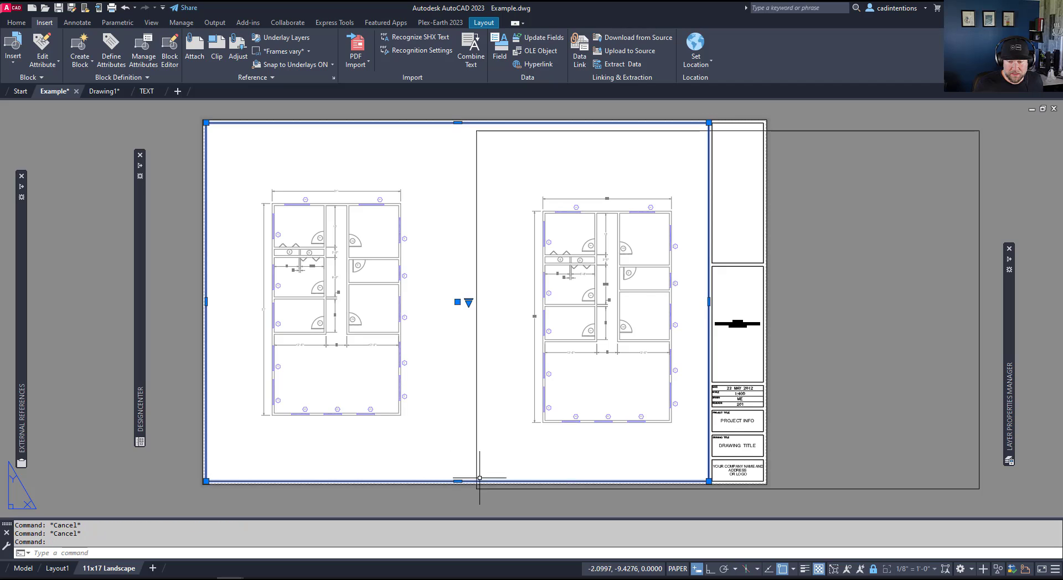
{"action": "left_click", "coordinate": [709, 302]}
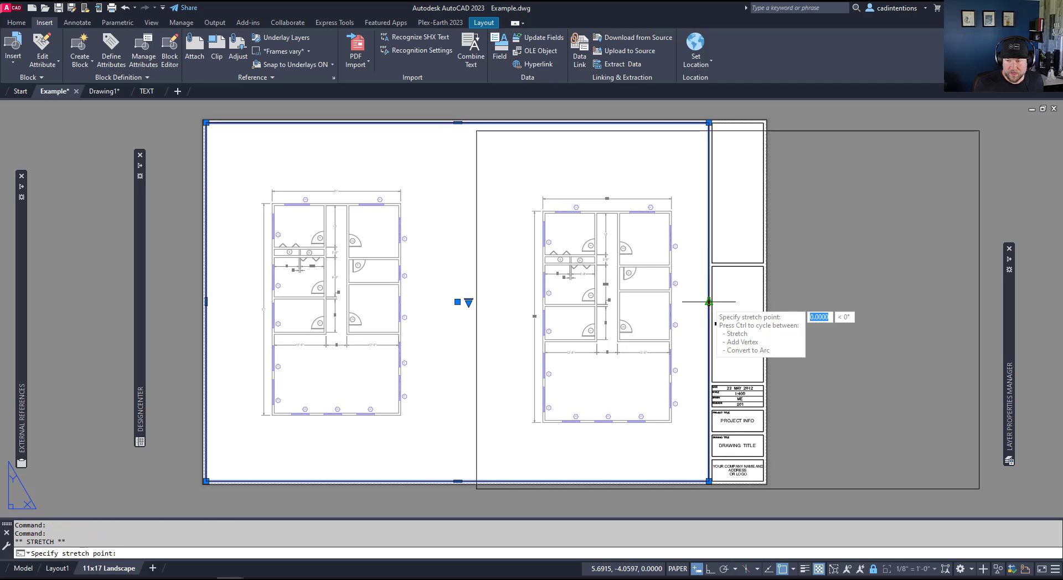
{"action": "key", "text": "F8"}
{"action": "left_click", "coordinate": [451, 302]}
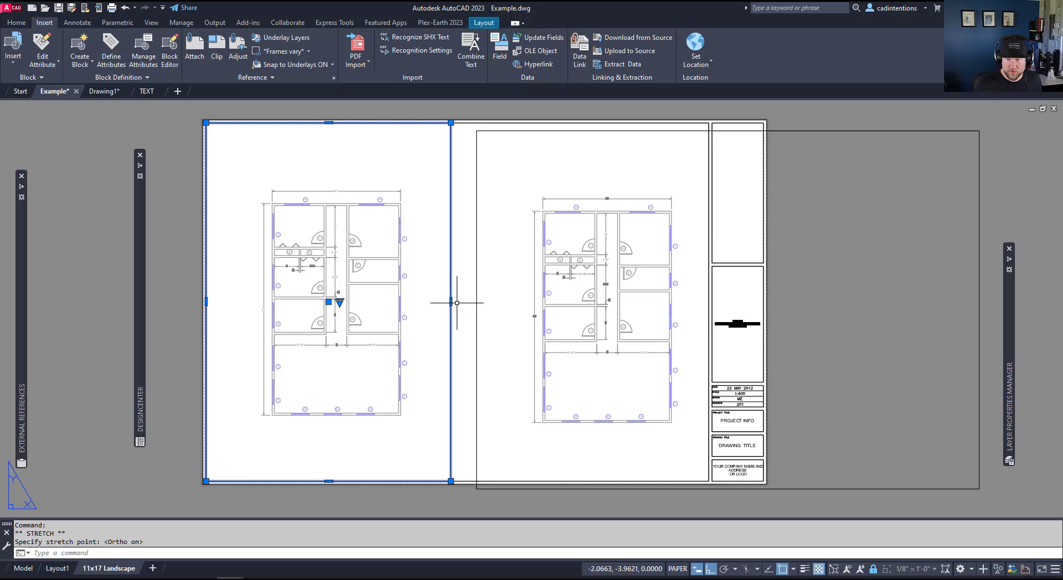
{"action": "middle_click_drag", "start_coordinate": [637, 327], "coordinate": [523, 300]}
{"action": "scroll", "coordinate": [622, 297], "scroll_direction": "down", "scroll_amount": 2}
Stretch the right viewport's top-left corner to meet the left viewport.
{"action": "left_click", "coordinate": [814, 304]}
{"action": "left_click", "coordinate": [588, 232]}
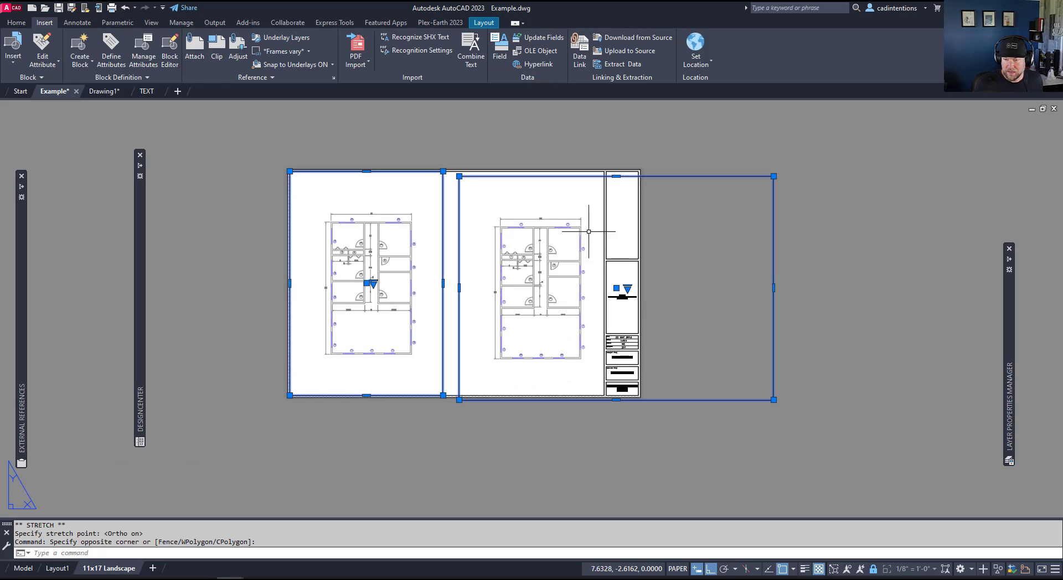
{"action": "left_click", "coordinate": [459, 176]}
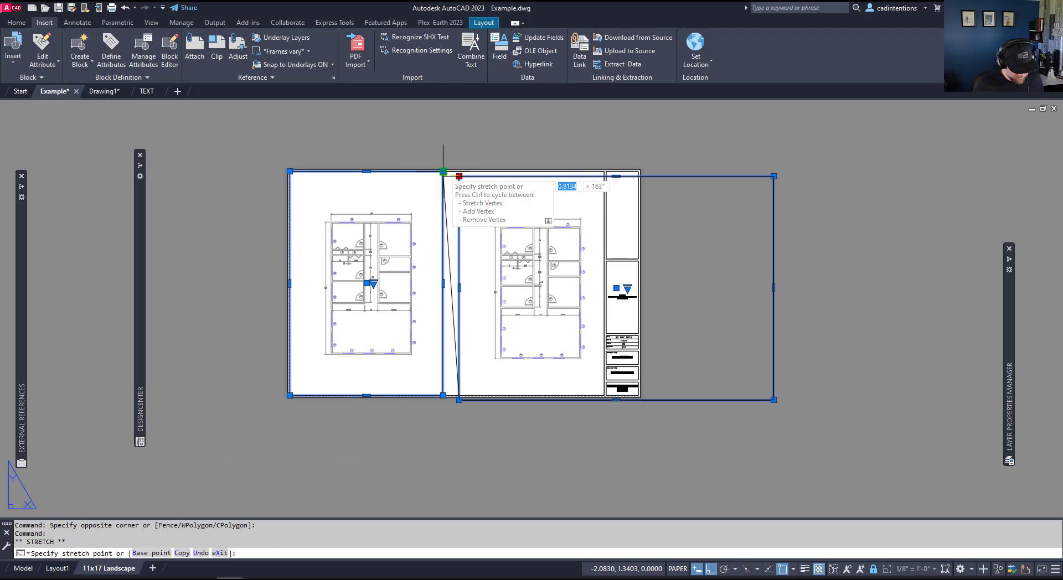
{"action": "key", "text": "F8"}
{"action": "left_click", "coordinate": [444, 171]}
{"action": "left_click", "coordinate": [449, 391]}
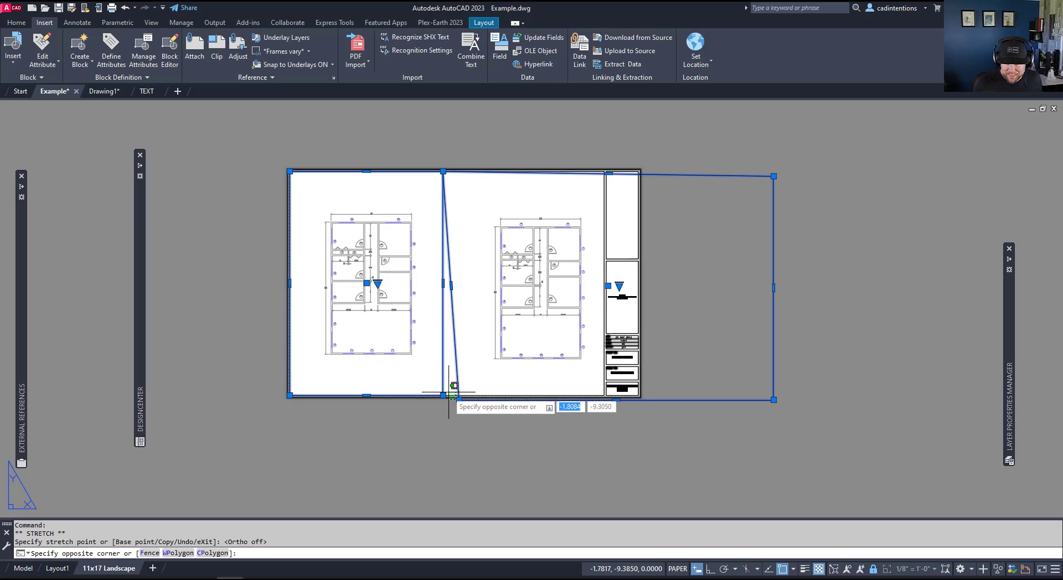
{"action": "left_click", "coordinate": [446, 408]}
{"action": "scroll", "coordinate": [457, 404], "scroll_direction": "up", "scroll_amount": 4}
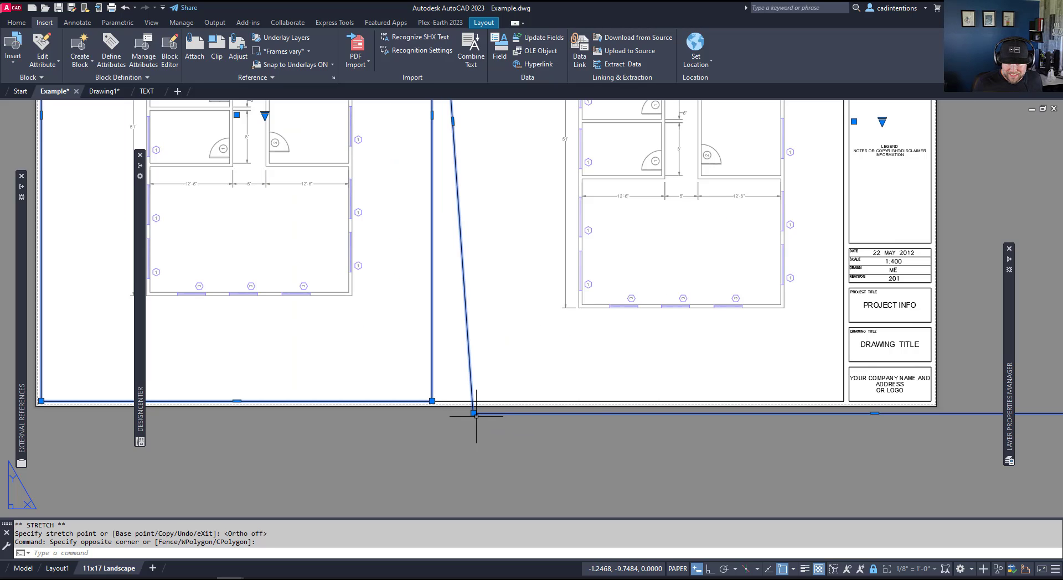
Snap the right viewport's bottom-left corner to the left viewport and extend it to the title block.
{"action": "left_click", "coordinate": [474, 413]}
{"action": "left_click", "coordinate": [432, 401]}
{"action": "scroll", "coordinate": [522, 385], "scroll_direction": "down", "scroll_amount": 5}
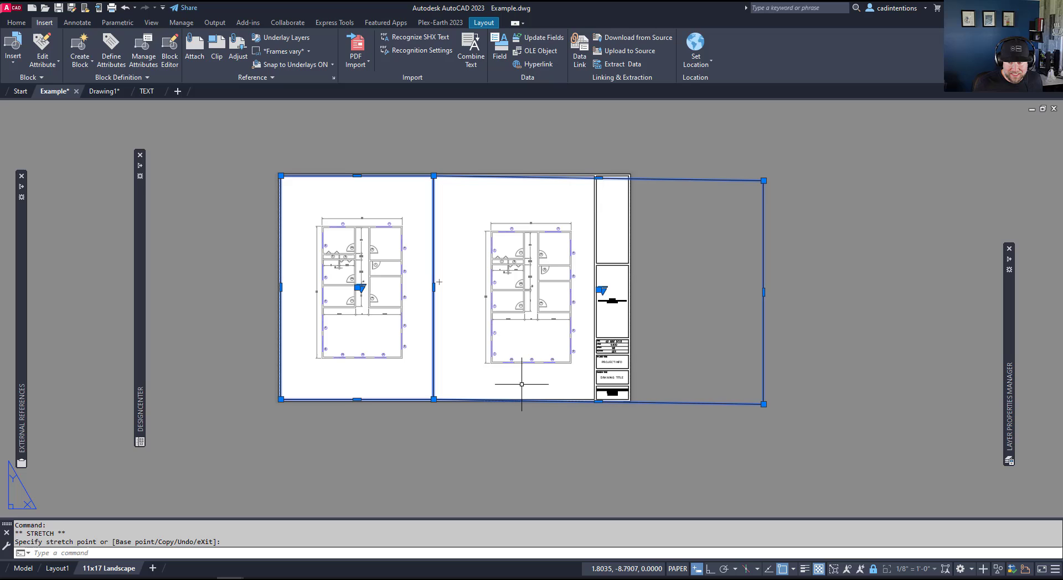
{"action": "scroll", "coordinate": [610, 403], "scroll_direction": "up", "scroll_amount": 4}
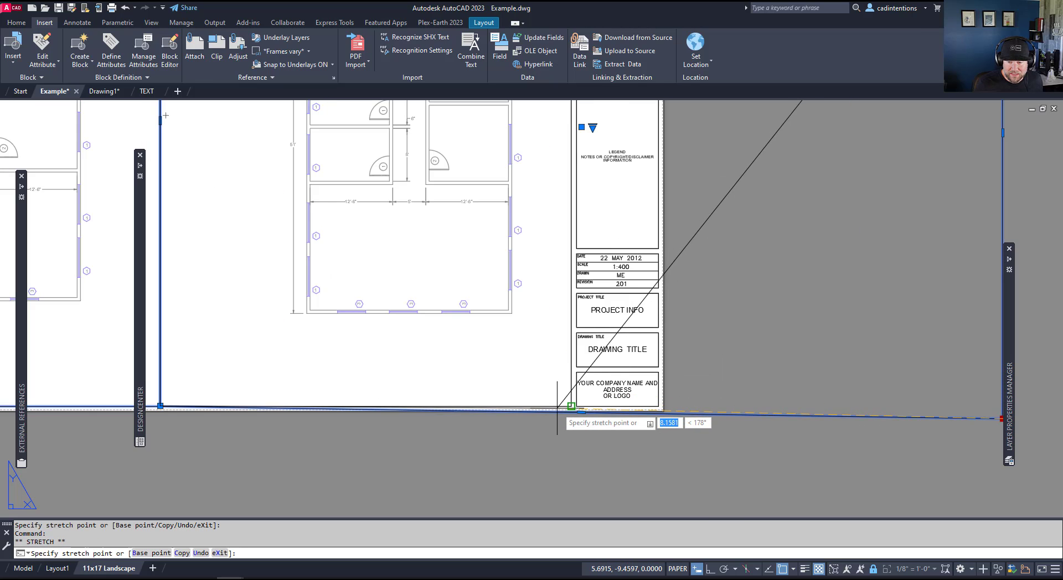
{"action": "scroll", "coordinate": [566, 405], "scroll_direction": "down", "scroll_amount": 5}
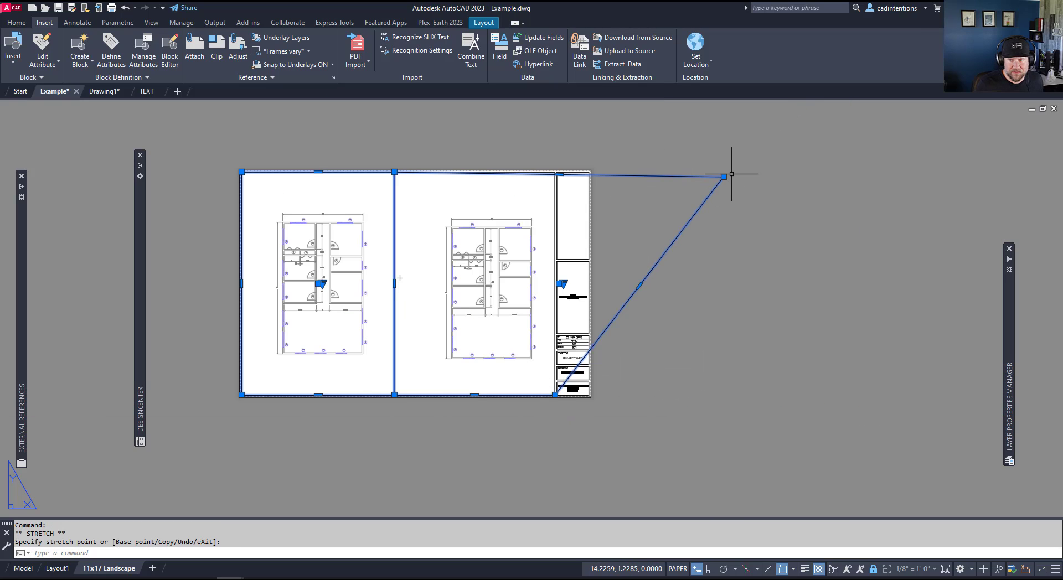
{"action": "scroll", "coordinate": [554, 177], "scroll_direction": "up", "scroll_amount": 3}
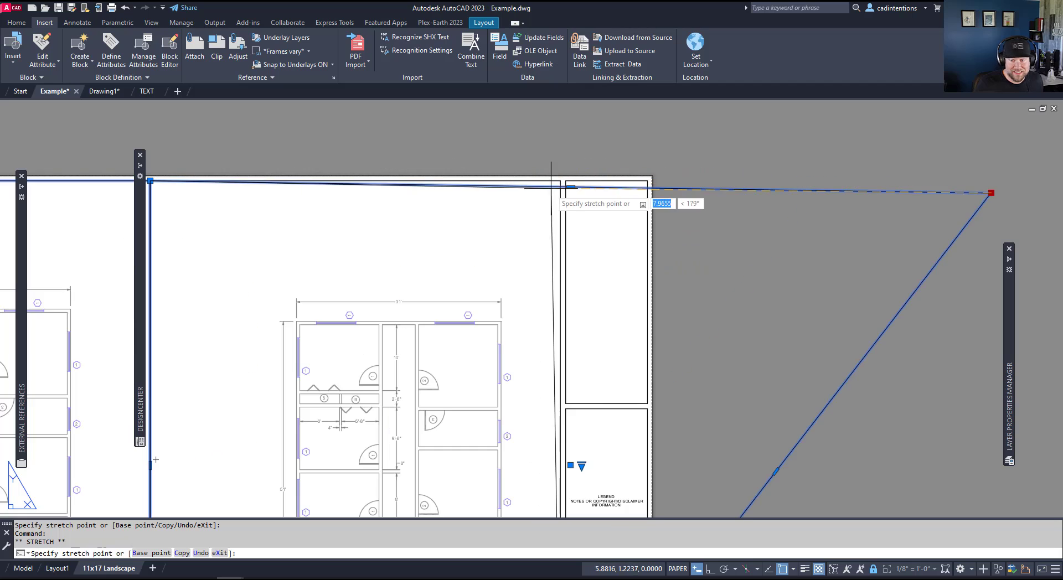
{"action": "left_click", "coordinate": [560, 180]}
{"action": "scroll", "coordinate": [475, 225], "scroll_direction": "down", "scroll_amount": 6}
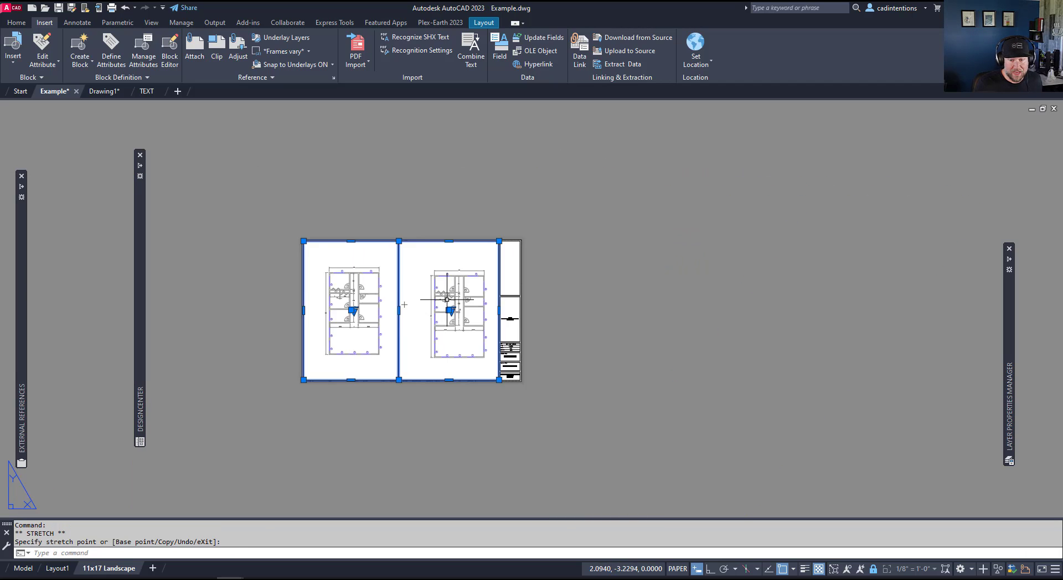
{"action": "key", "text": "Escape"}
{"action": "key", "text": "Escape"}
{"action": "scroll", "coordinate": [522, 271], "scroll_direction": "up", "scroll_amount": 5}
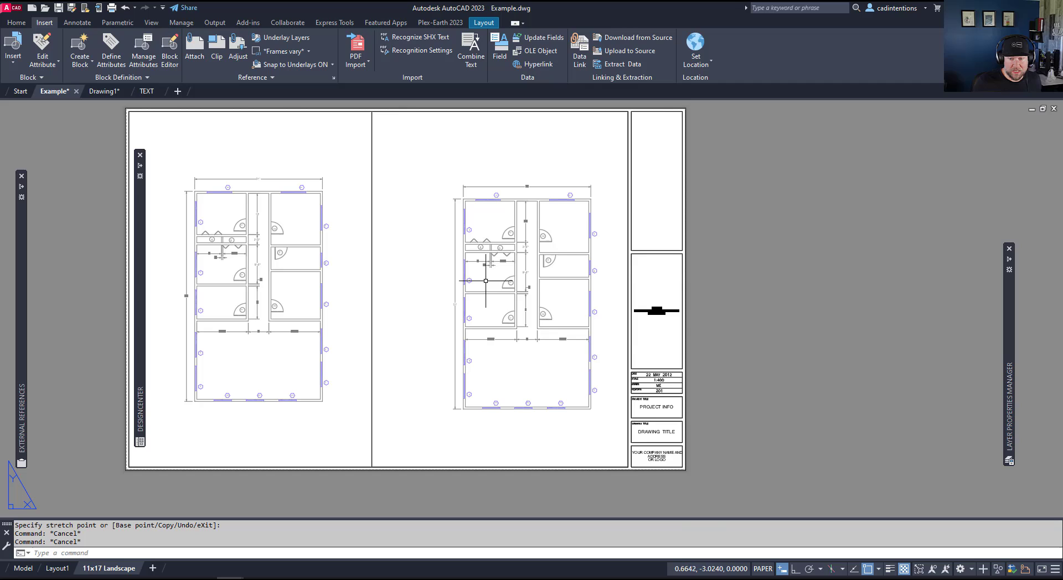
Set the right viewport's scale to 1/2" = 1'-0", passing through 1/4" = 1'-0".
{"action": "left_click", "coordinate": [613, 466]}
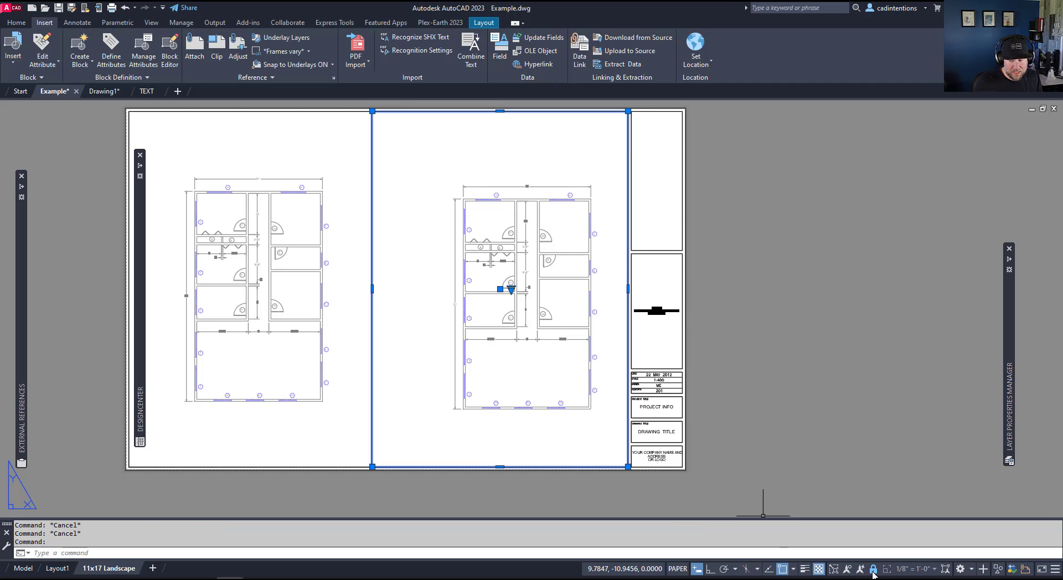
{"action": "left_click", "coordinate": [911, 571]}
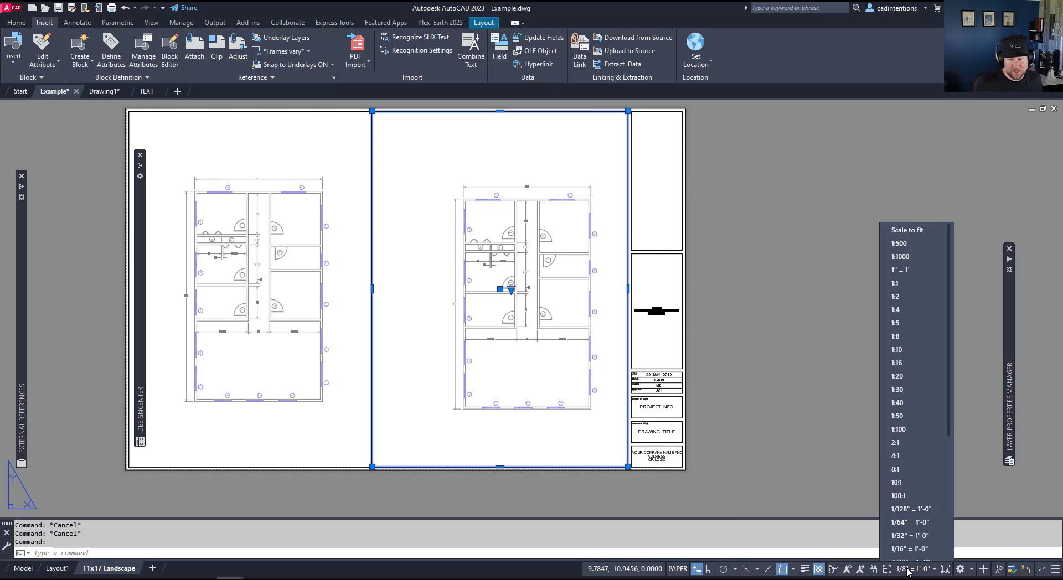
{"action": "scroll", "coordinate": [908, 502], "scroll_direction": "down", "scroll_amount": 3}
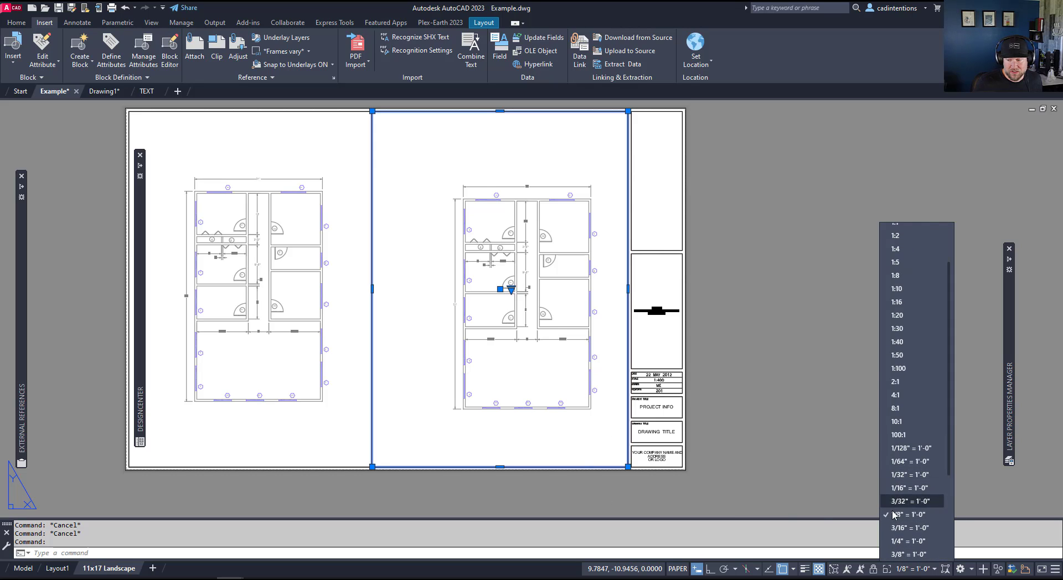
{"action": "left_click", "coordinate": [902, 488]}
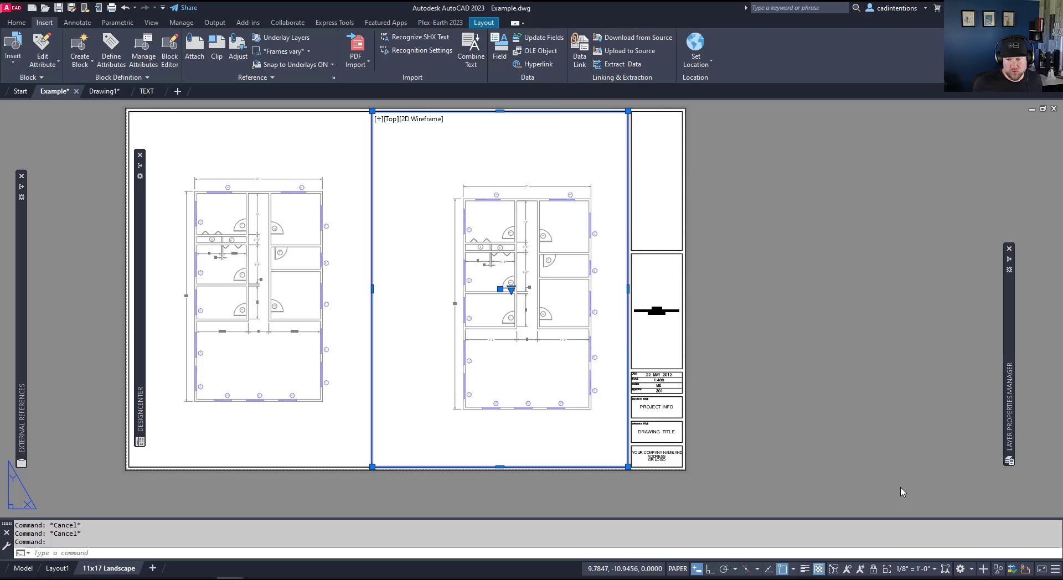
{"action": "left_click", "coordinate": [919, 570]}
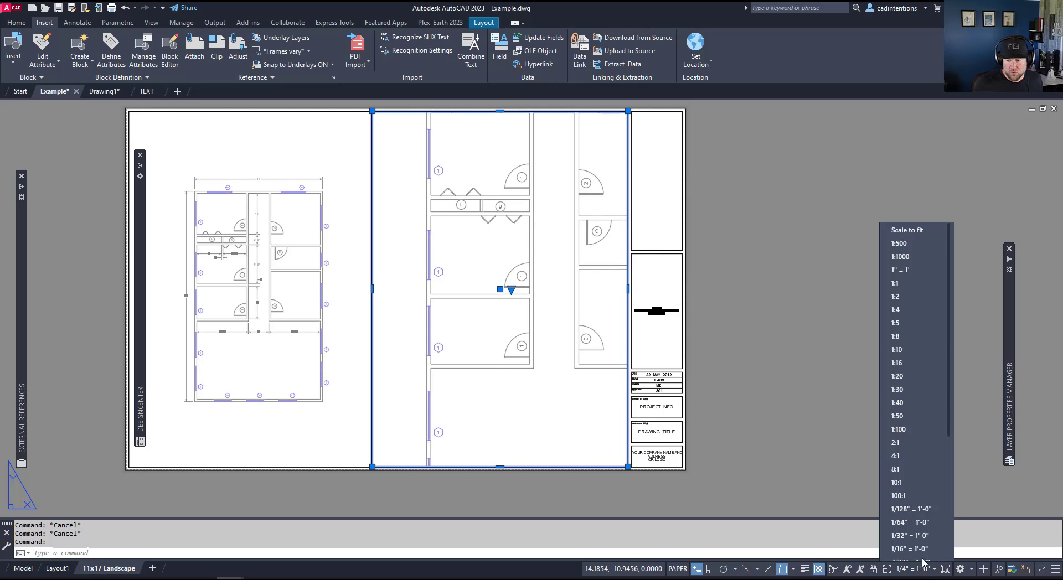
{"action": "scroll", "coordinate": [911, 518], "scroll_direction": "down", "scroll_amount": 3}
{"action": "left_click", "coordinate": [908, 515]}
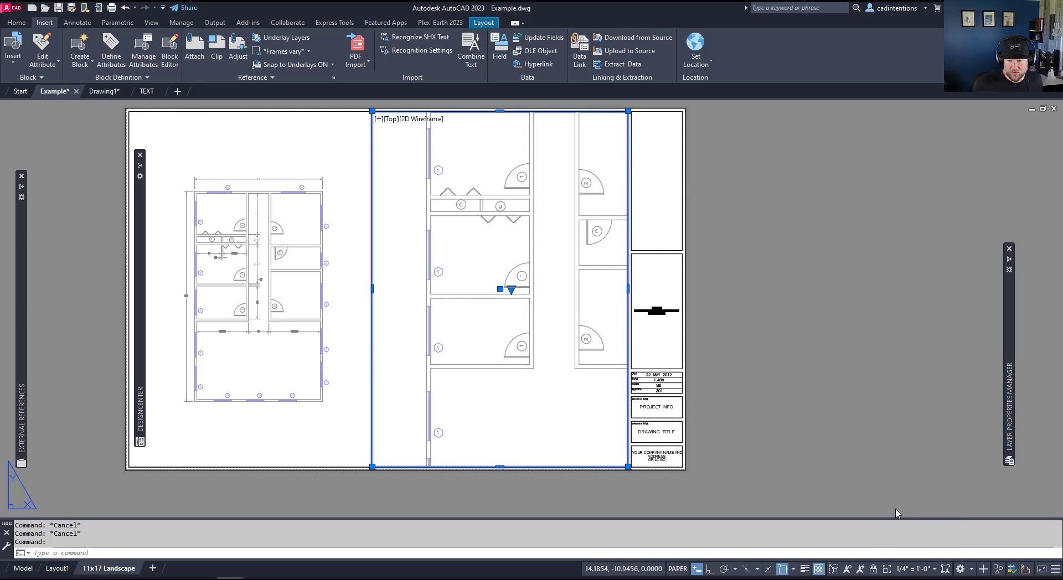
Pan the enlarged plan down and right inside the viewport, then return to paper space.
{"action": "double_click", "coordinate": [482, 202]}
{"action": "middle_click_drag", "start_coordinate": [481, 204], "coordinate": [517, 383]}
{"action": "double_click", "coordinate": [727, 342]}
{"action": "key", "text": "Escape"}
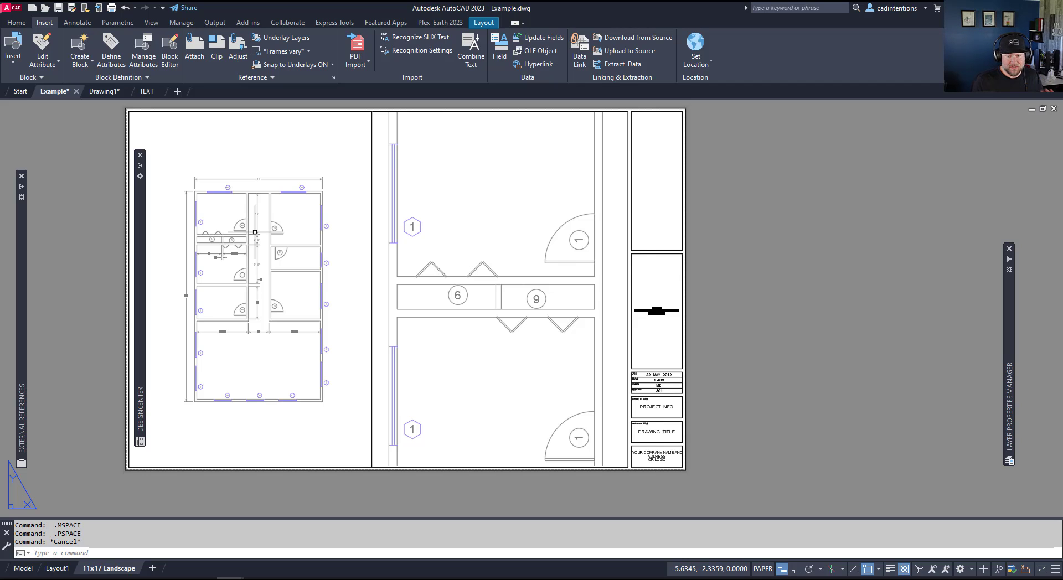
{"action": "left_click", "coordinate": [510, 218]}
{"action": "double_click", "coordinate": [499, 243]}
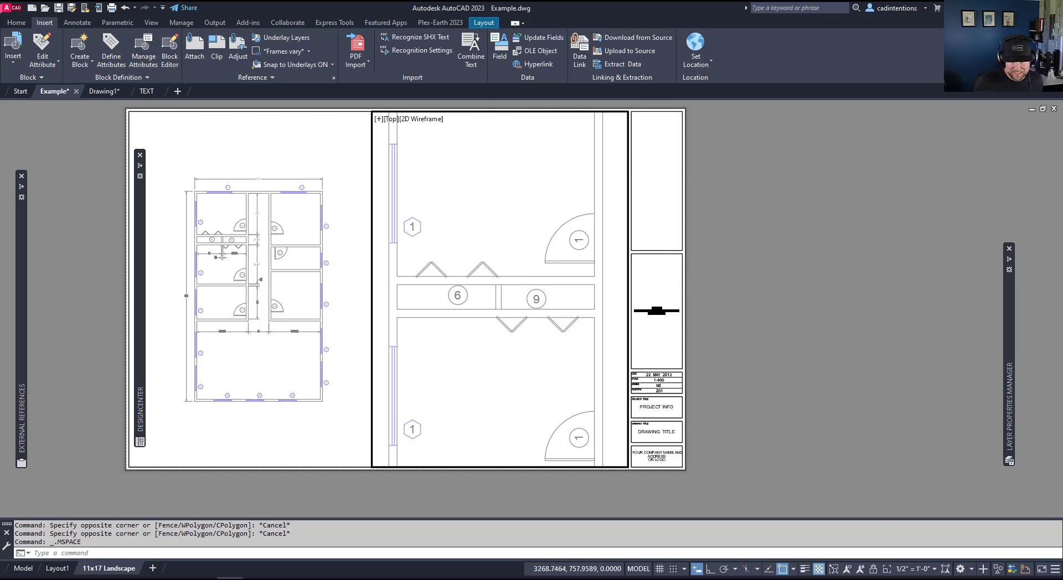
{"action": "left_click", "coordinate": [316, 414]}
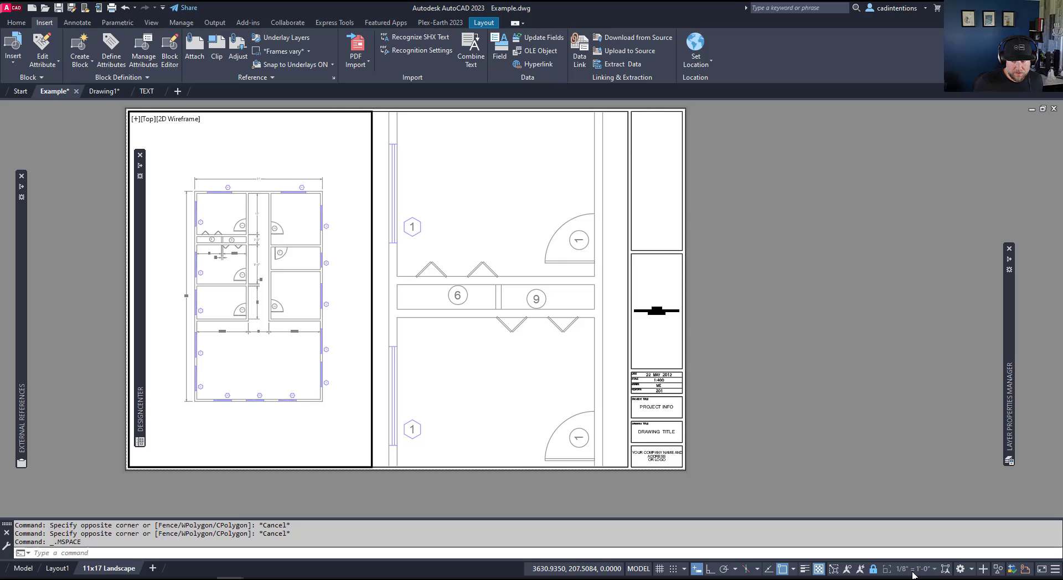
{"action": "double_click", "coordinate": [857, 365]}
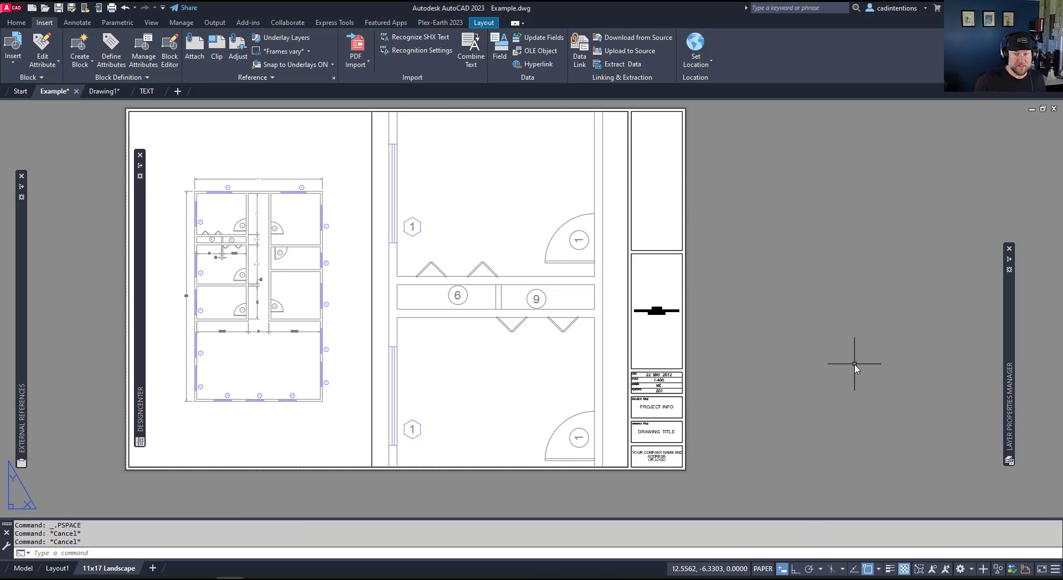
{"action": "middle_click_drag", "start_coordinate": [563, 333], "coordinate": [581, 345]}
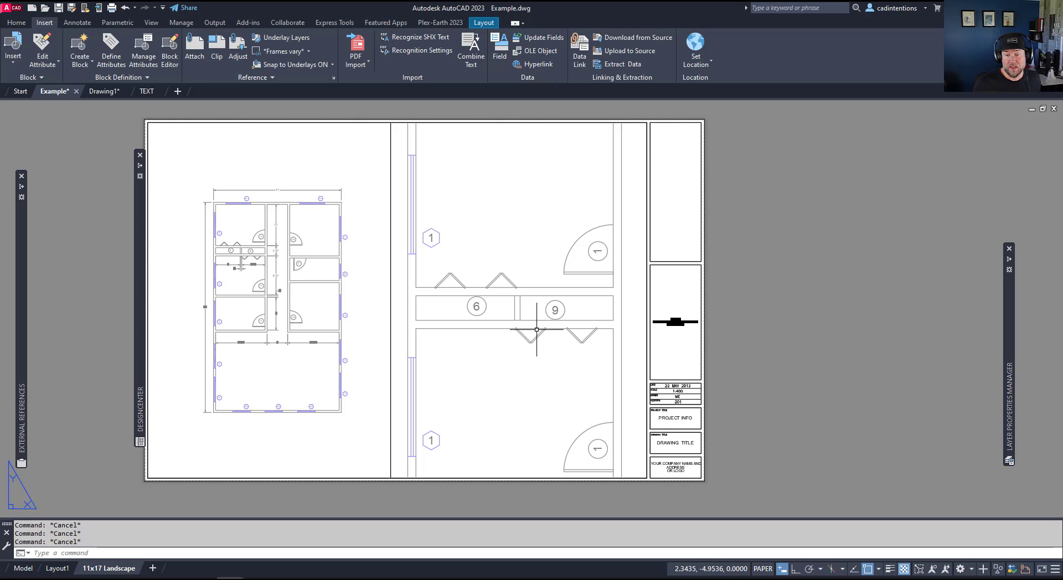
{"action": "middle_click_drag", "start_coordinate": [539, 334], "coordinate": [556, 337]}
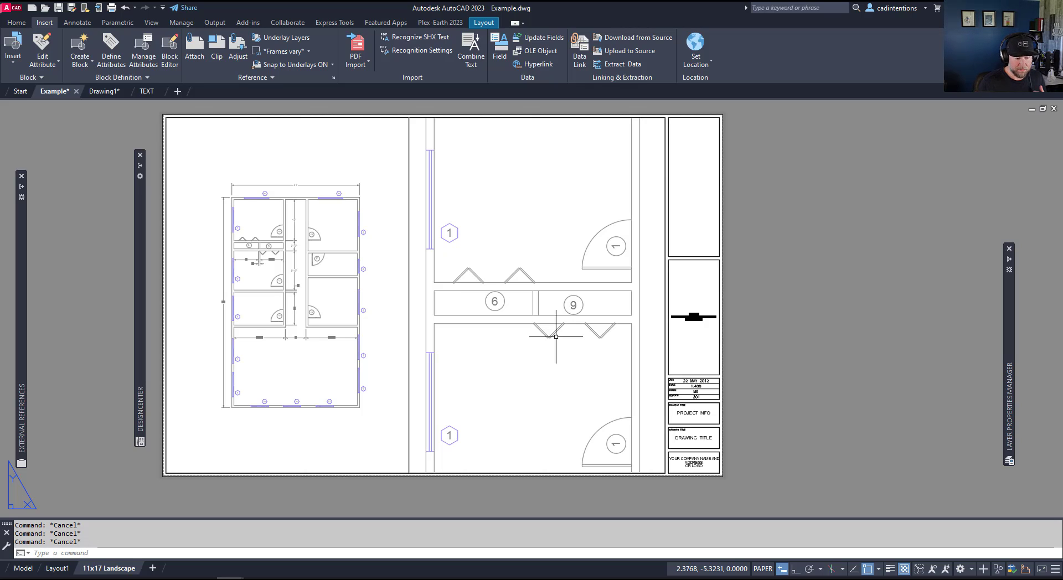
Pan the 11x17 Landscape sheet view left and up.
{"action": "middle_click_drag", "start_coordinate": [563, 380], "coordinate": [540, 362]}
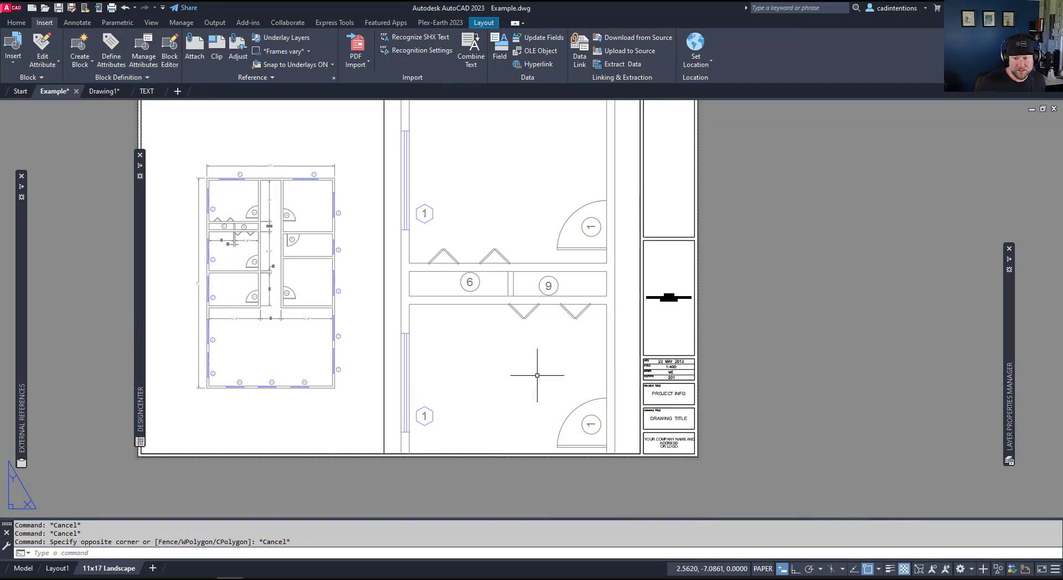
Draw a circle centred over the enlarged detail viewport.
{"action": "middle_click_drag", "start_coordinate": [537, 376], "coordinate": [525, 360]}
{"action": "key", "text": "Escape"}
{"action": "key", "text": "Escape"}
{"action": "middle_click_drag", "start_coordinate": [524, 320], "coordinate": [535, 359]}
{"action": "key", "text": "Escape"}
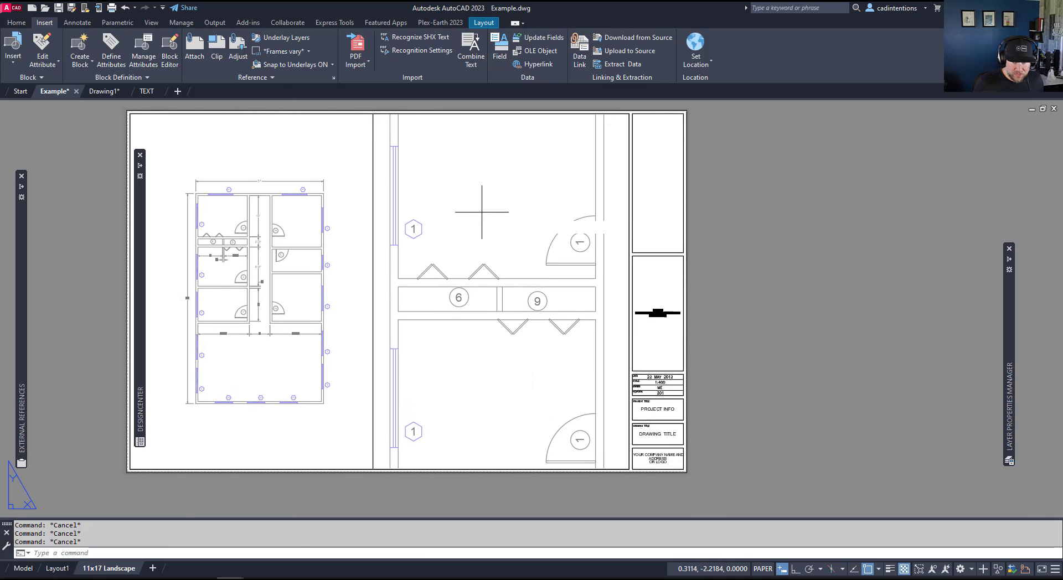
{"action": "type", "text": "c"}
{"action": "key", "text": "Return"}
{"action": "left_click", "coordinate": [459, 222]}
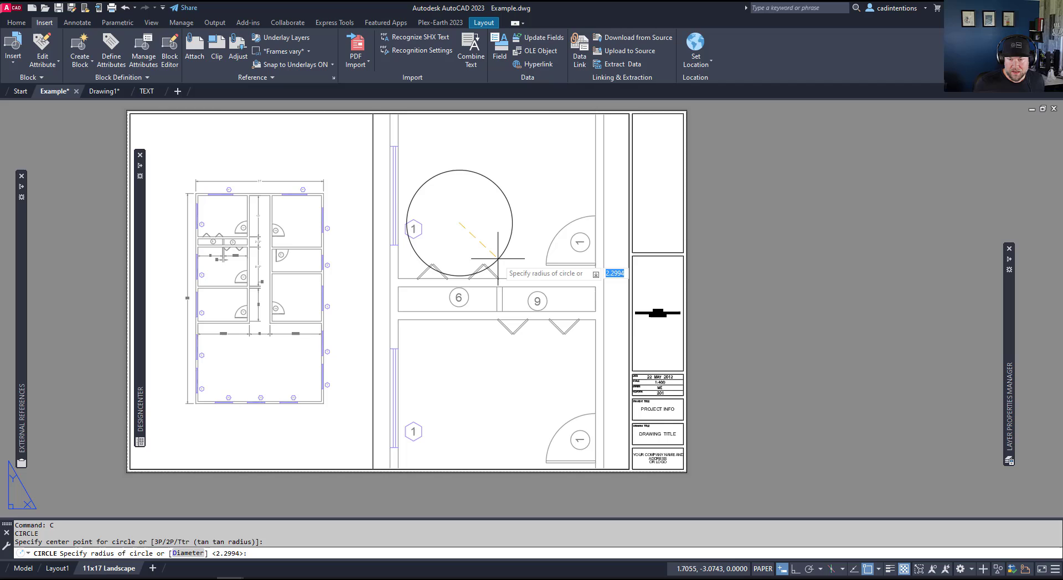
{"action": "left_click", "coordinate": [498, 277]}
{"action": "key", "text": "Escape"}
Move the circle onto the corridor and enlarge it out to the left wall.
{"action": "left_click", "coordinate": [560, 294]}
{"action": "left_click", "coordinate": [504, 222]}
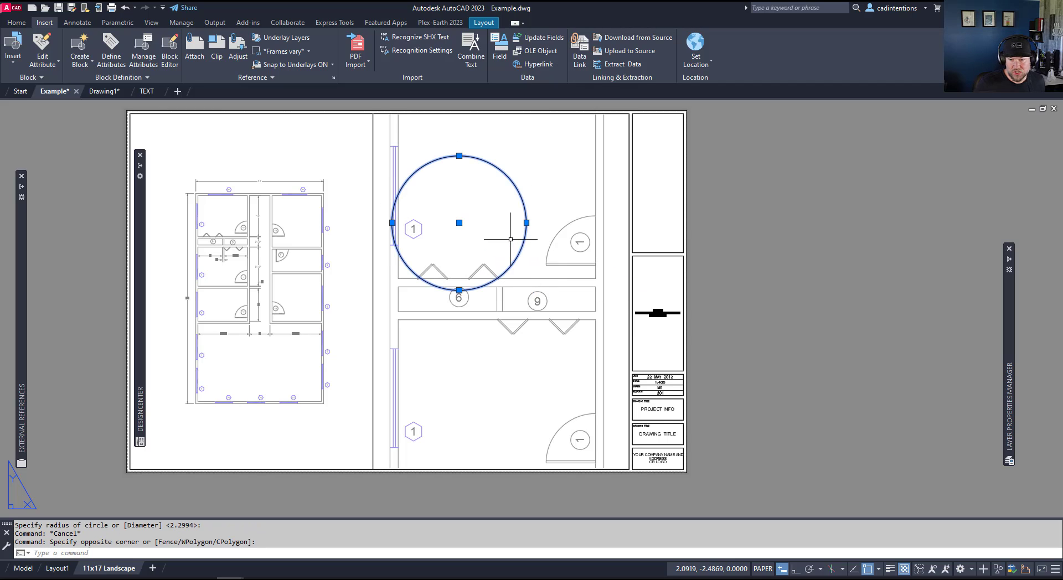
{"action": "left_click", "coordinate": [464, 223]}
{"action": "left_click", "coordinate": [460, 223]}
{"action": "left_click", "coordinate": [459, 223]}
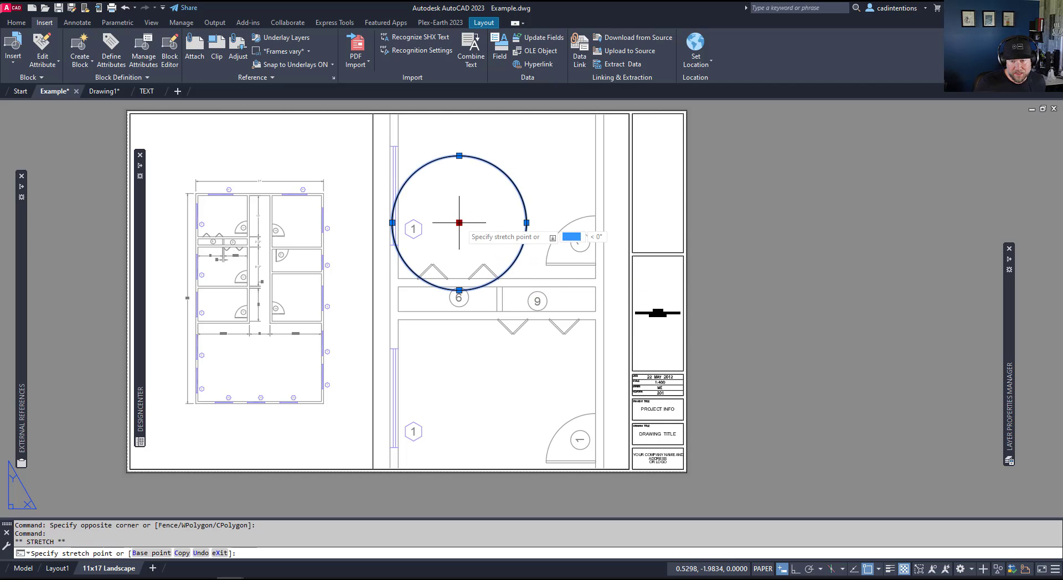
{"action": "left_click", "coordinate": [497, 279]}
{"action": "left_click", "coordinate": [430, 279]}
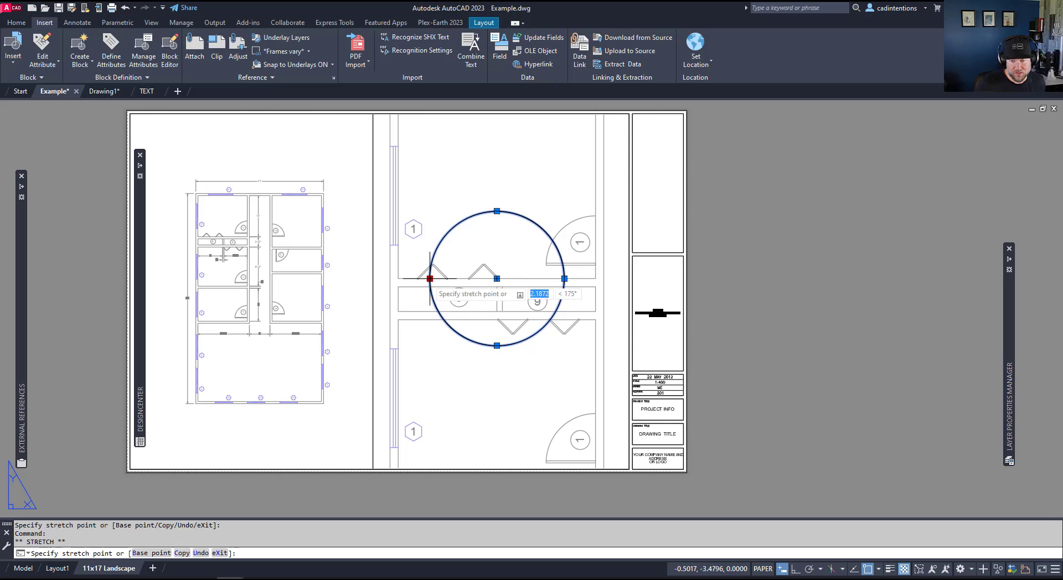
{"action": "left_click", "coordinate": [398, 279]}
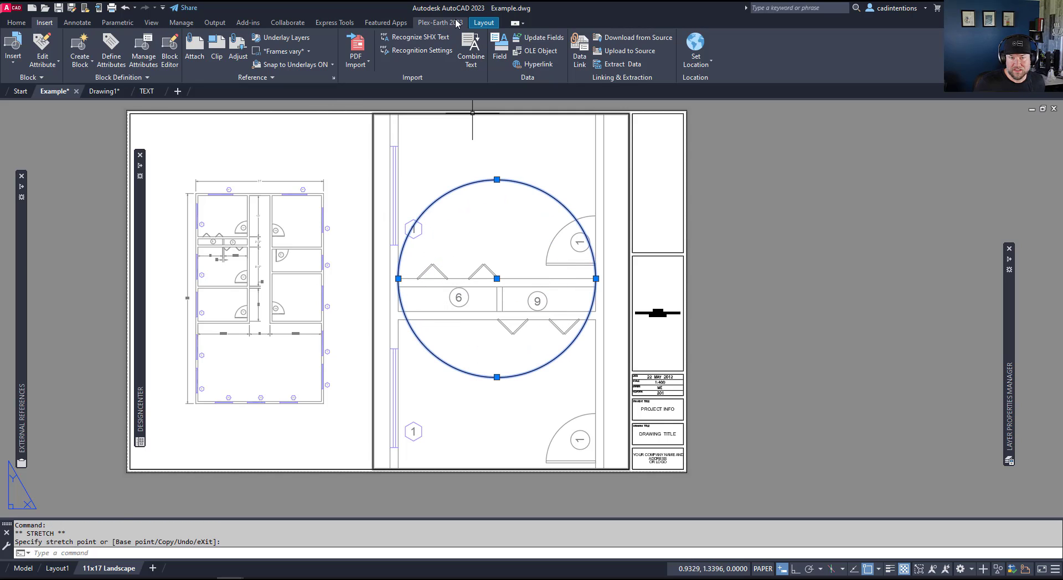
Clip the detail viewport using the circle as its boundary.
{"action": "left_click", "coordinate": [217, 56]}
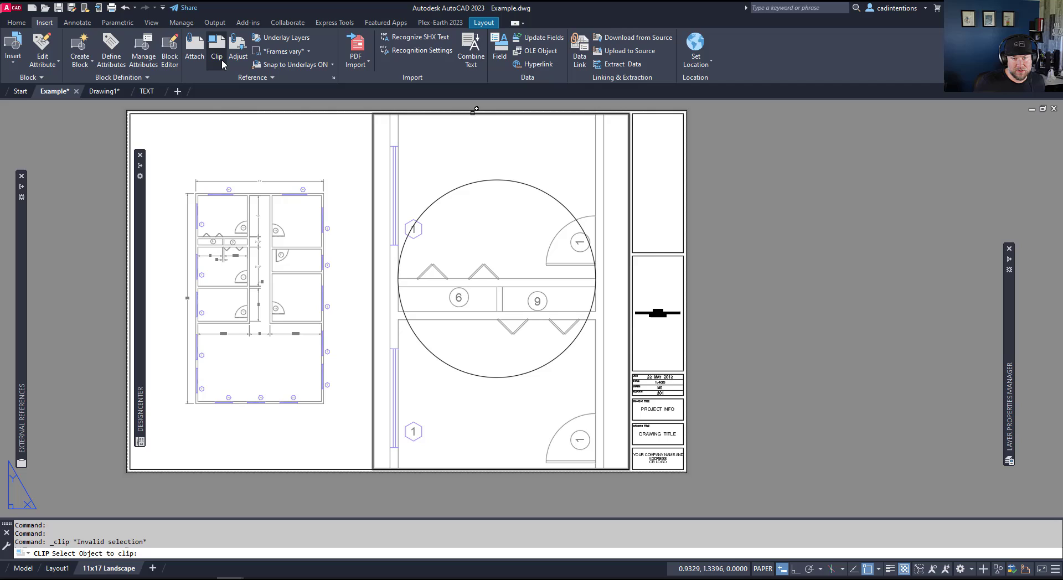
{"action": "left_click", "coordinate": [629, 166]}
{"action": "left_click", "coordinate": [568, 208]}
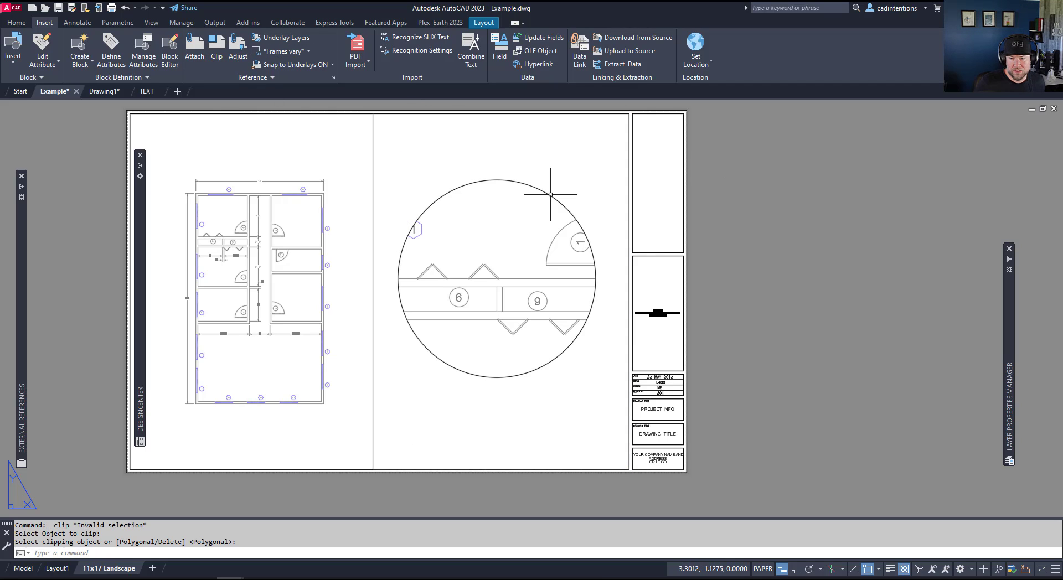
{"action": "key", "text": "Escape"}
{"action": "left_click", "coordinate": [530, 220]}
{"action": "left_click", "coordinate": [482, 171]}
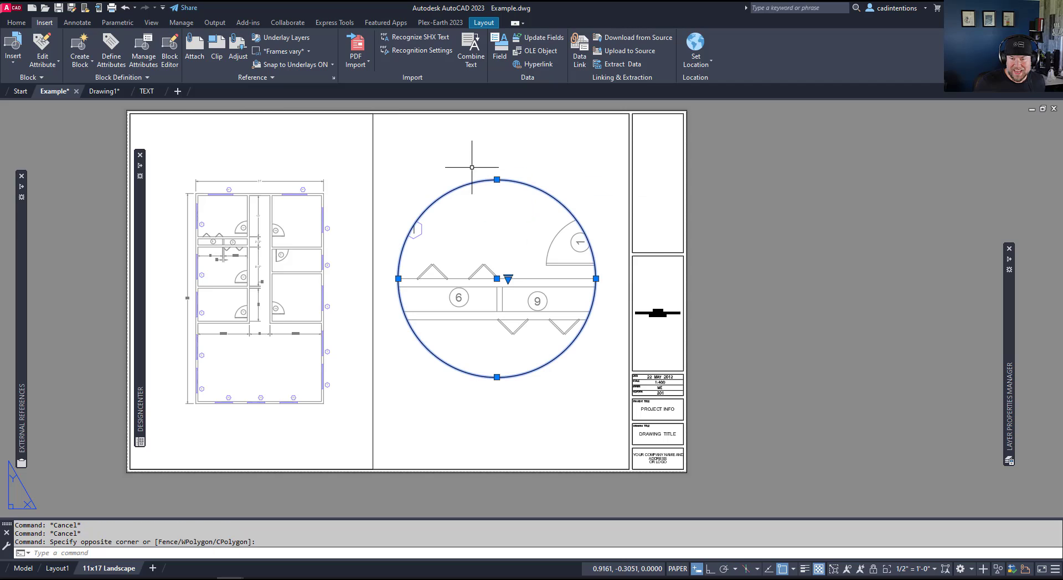
{"action": "left_click", "coordinate": [497, 278]}
Move the circular viewport up and to the left on the sheet.
{"action": "left_click", "coordinate": [486, 220]}
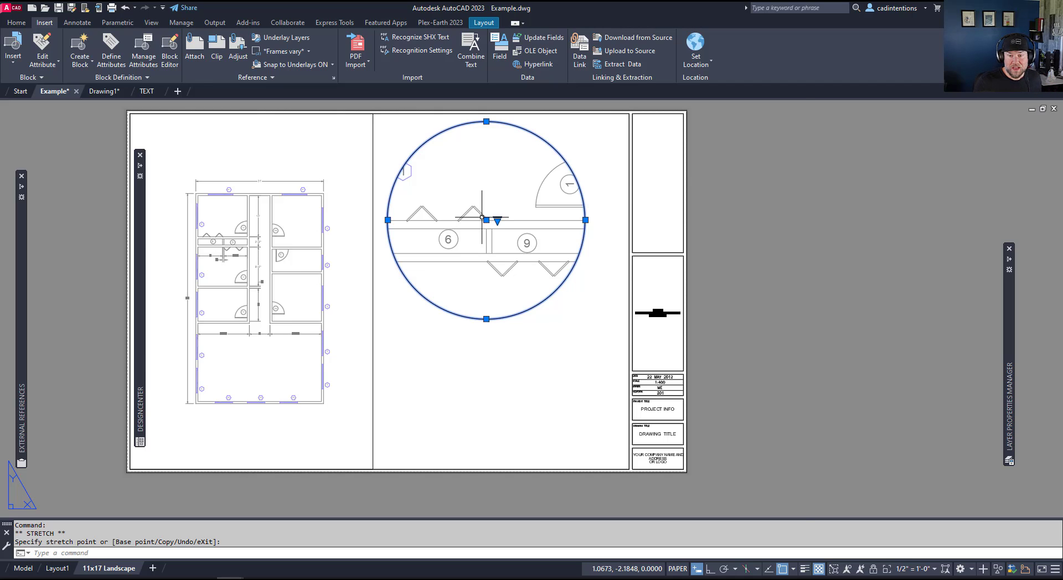
{"action": "key", "text": "Escape"}
{"action": "key", "text": "Escape"}
{"action": "scroll", "coordinate": [455, 213], "scroll_direction": "up", "scroll_amount": 3}
{"action": "scroll", "coordinate": [487, 232], "scroll_direction": "down", "scroll_amount": 3}
{"action": "middle_click_drag", "start_coordinate": [505, 263], "coordinate": [571, 283]}
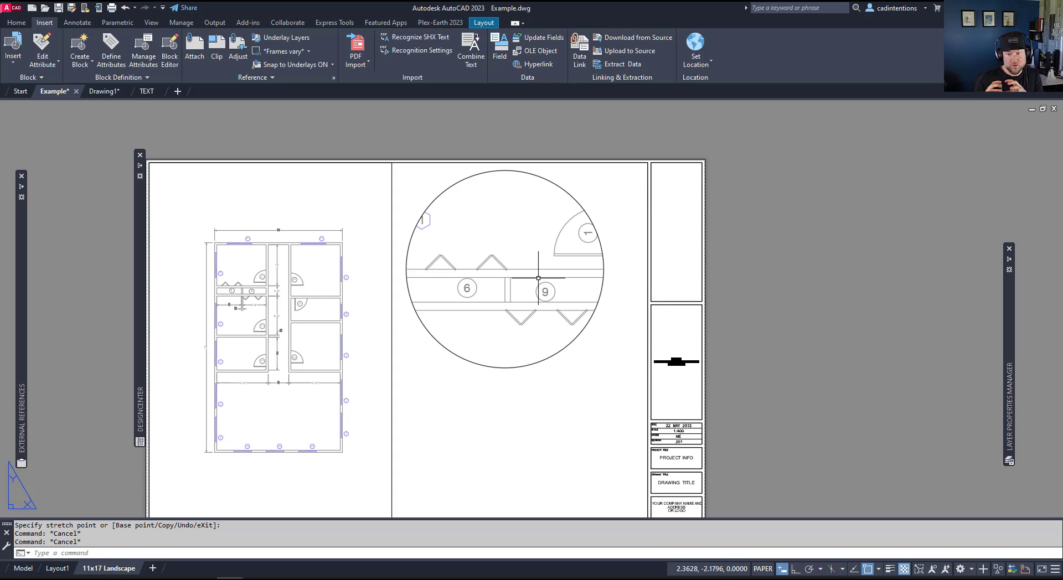
Pan the plan inside the circular viewport to frame tags 1, 6 and 9, then return to paper space.
{"action": "double_click", "coordinate": [581, 332]}
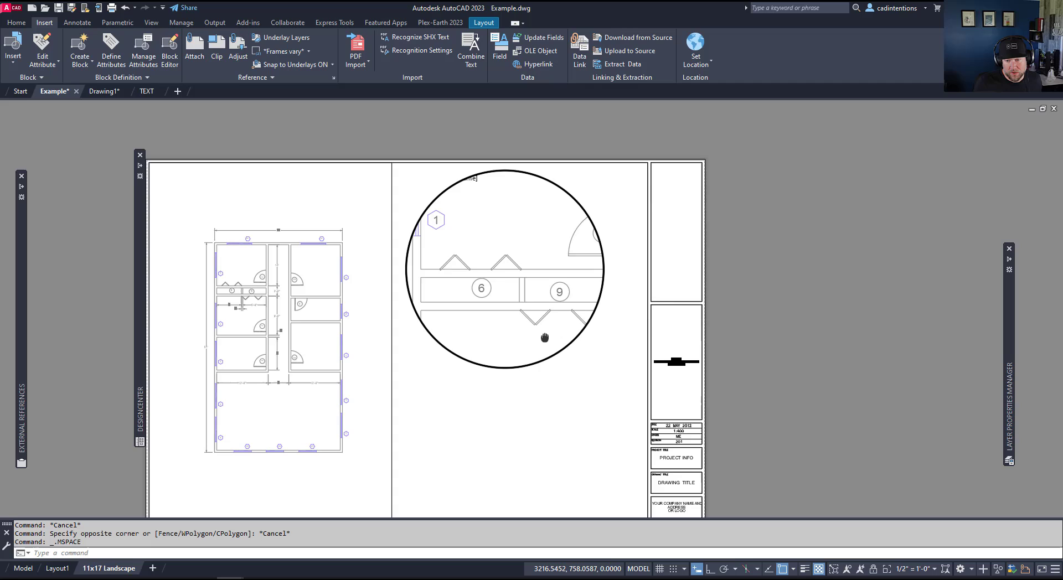
{"action": "middle_click_drag", "start_coordinate": [548, 340], "coordinate": [574, 323]}
{"action": "double_click", "coordinate": [593, 375]}
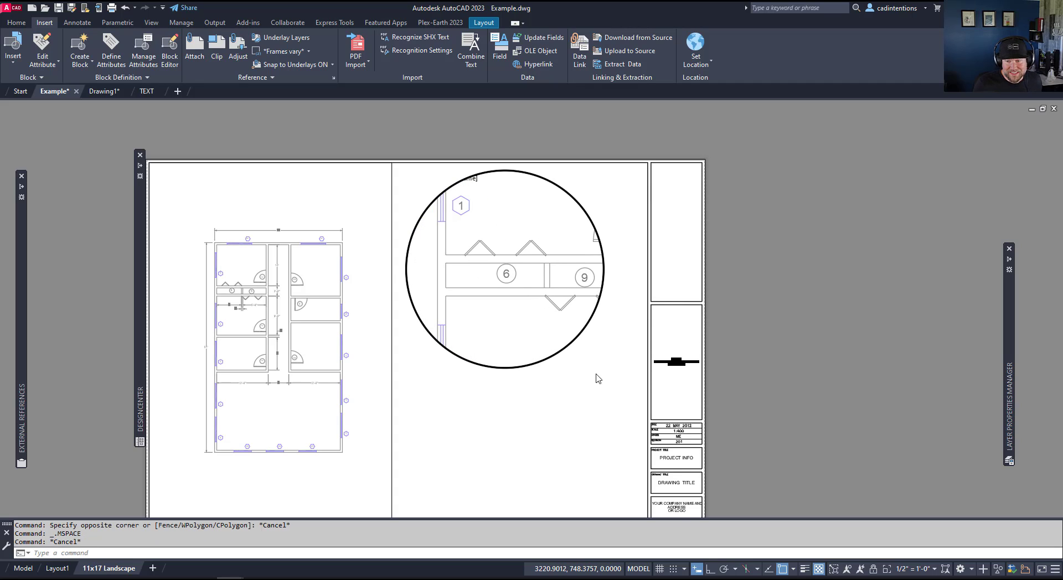
{"action": "key", "text": "Escape"}
{"action": "middle_click_drag", "start_coordinate": [596, 375], "coordinate": [593, 295]}
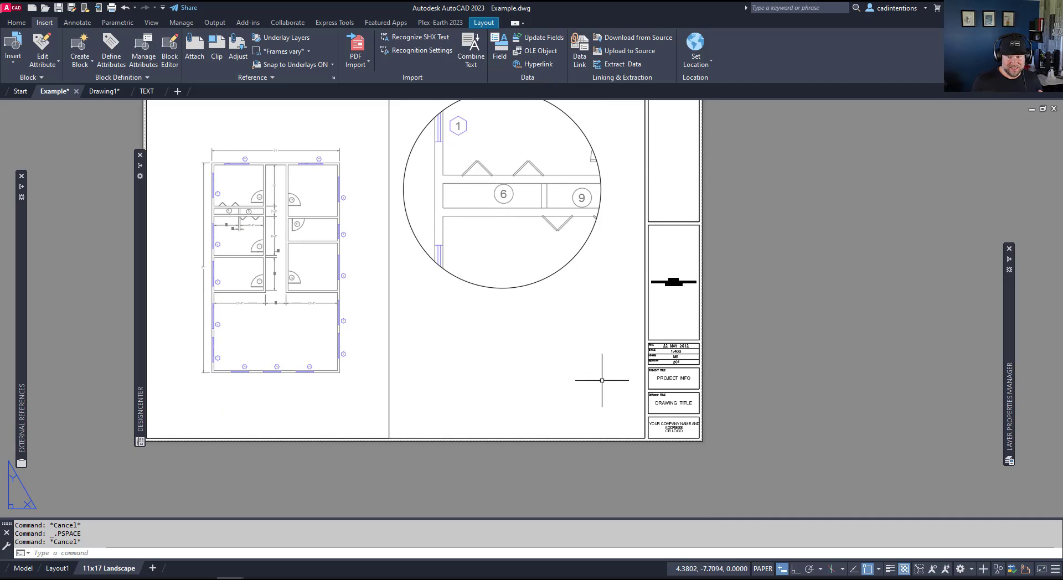
{"action": "middle_click_drag", "start_coordinate": [589, 375], "coordinate": [575, 360]}
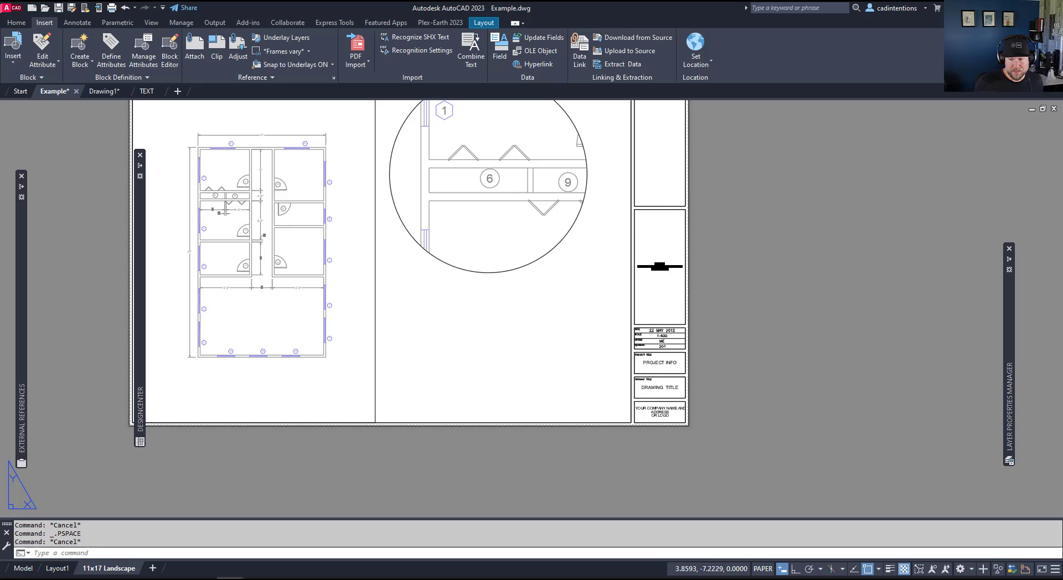
{"action": "key", "text": "Escape"}
{"action": "key", "text": "Escape"}
{"action": "scroll", "coordinate": [682, 393], "scroll_direction": "up", "scroll_amount": 6}
{"action": "scroll", "coordinate": [605, 355], "scroll_direction": "up", "scroll_amount": 2}
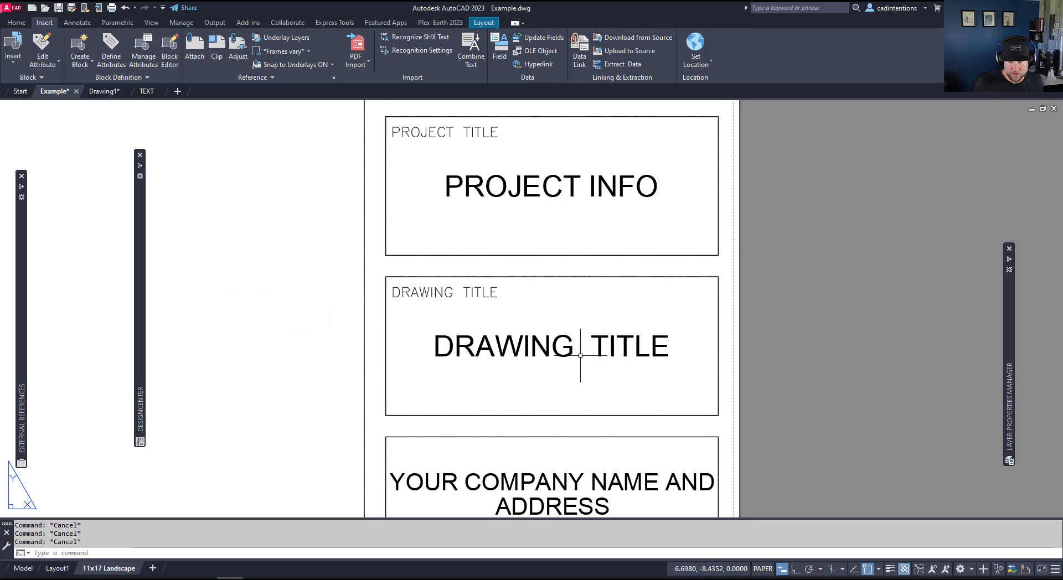
Select all the DRAWING TITLE mtext and insert a field in its place.
{"action": "double_click", "coordinate": [533, 348]}
{"action": "double_click", "coordinate": [544, 351]}
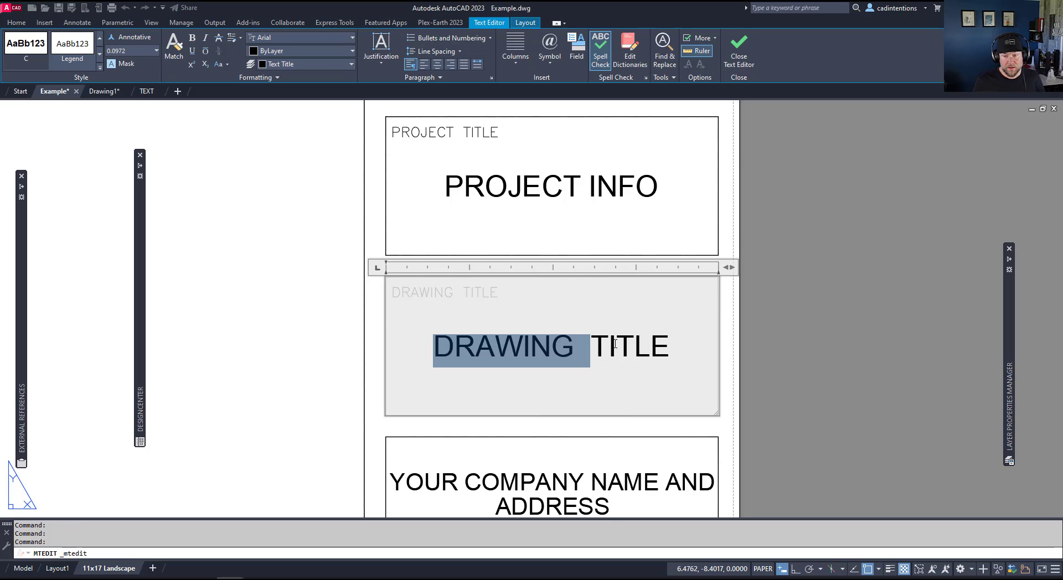
{"action": "left_click", "coordinate": [689, 343]}
{"action": "left_click_drag", "start_coordinate": [680, 355], "coordinate": [421, 356]}
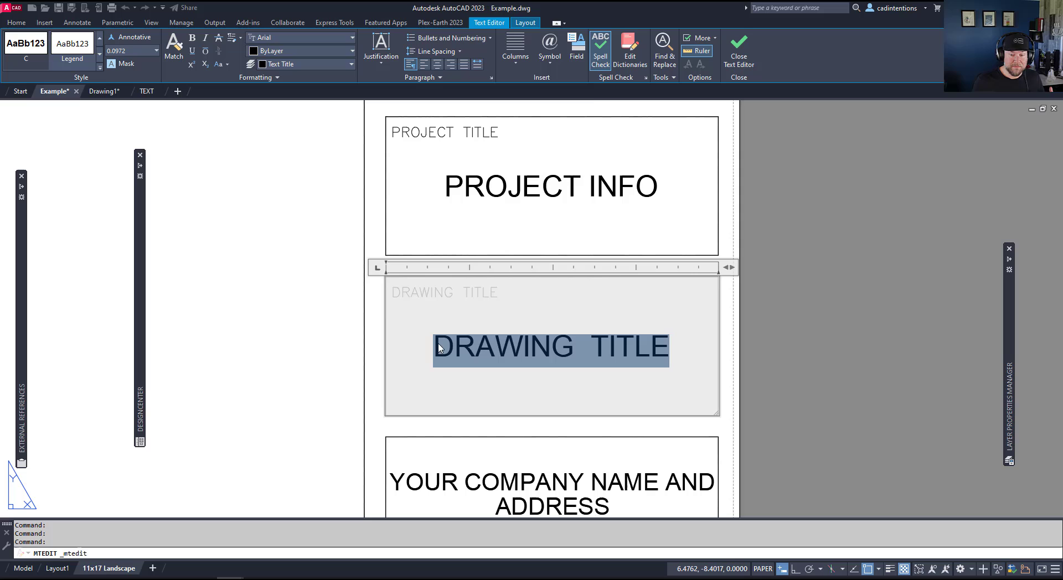
{"action": "right_click", "coordinate": [456, 352]}
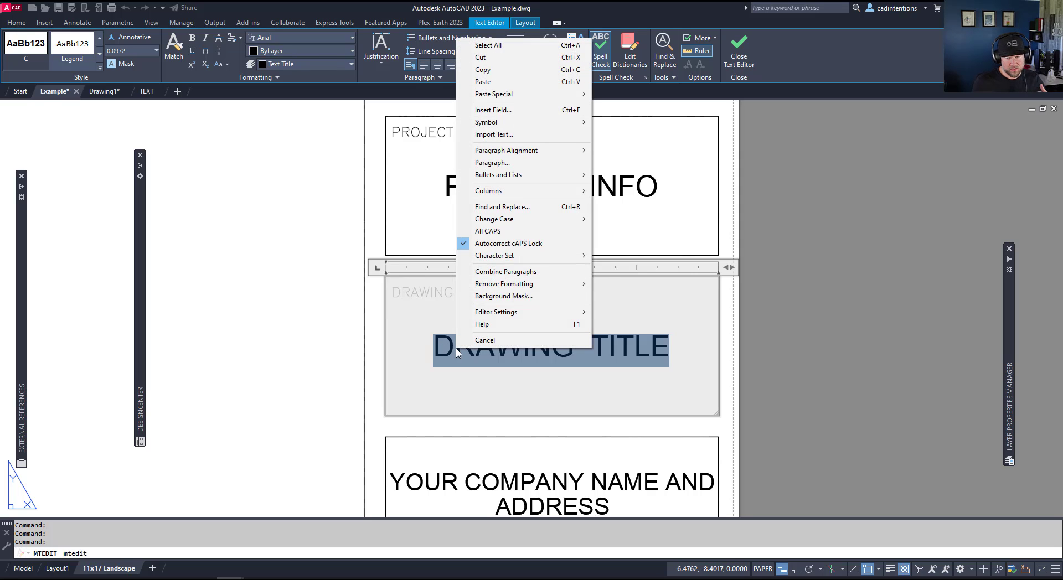
{"action": "left_click", "coordinate": [436, 353]}
{"action": "left_click_drag", "start_coordinate": [435, 353], "coordinate": [671, 361]}
{"action": "right_click", "coordinate": [558, 350]}
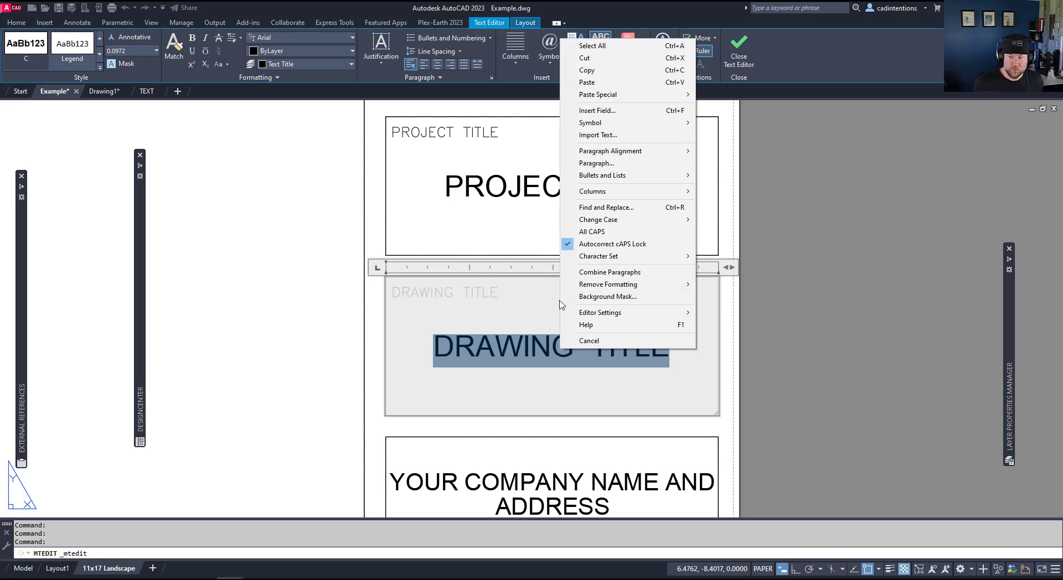
{"action": "left_click", "coordinate": [596, 110]}
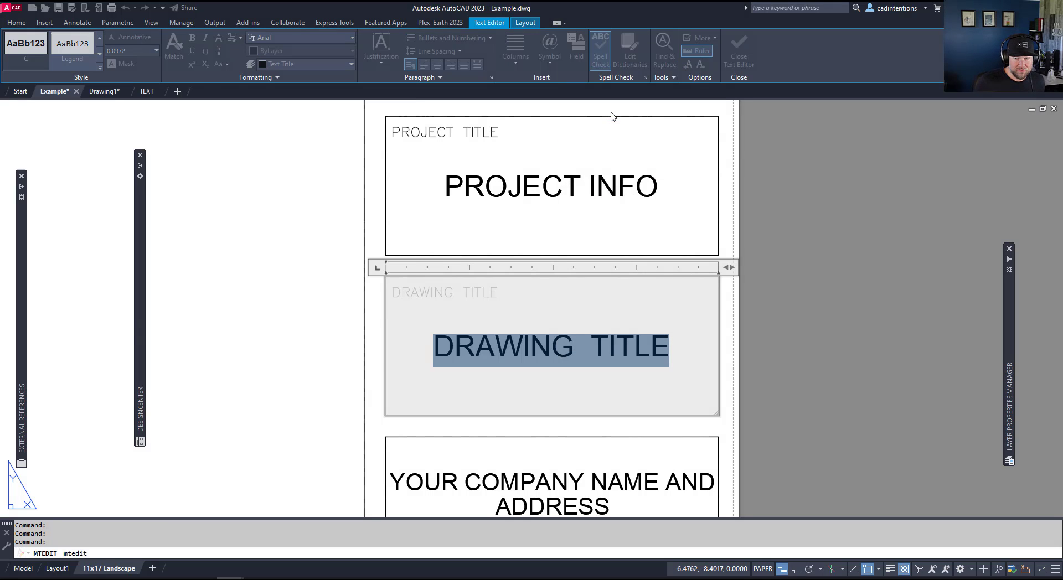
{"action": "left_click", "coordinate": [142, 138]}
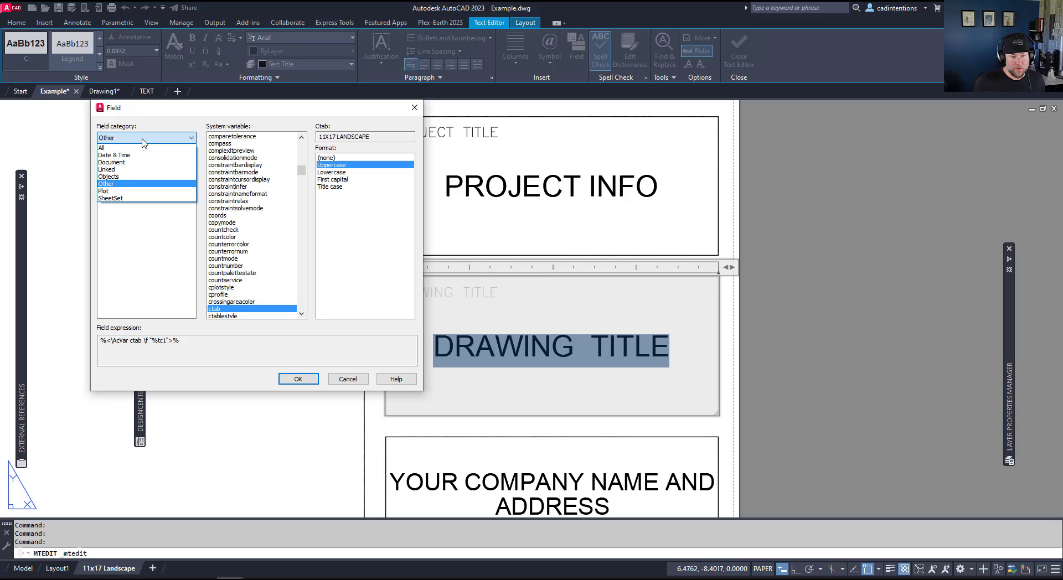
Make the field the ctab system variable in Uppercase, showing 11X17 LANDSCAPE, and close the editor.
{"action": "left_click", "coordinate": [117, 188]}
{"action": "left_click", "coordinate": [119, 175]}
{"action": "left_click", "coordinate": [225, 209]}
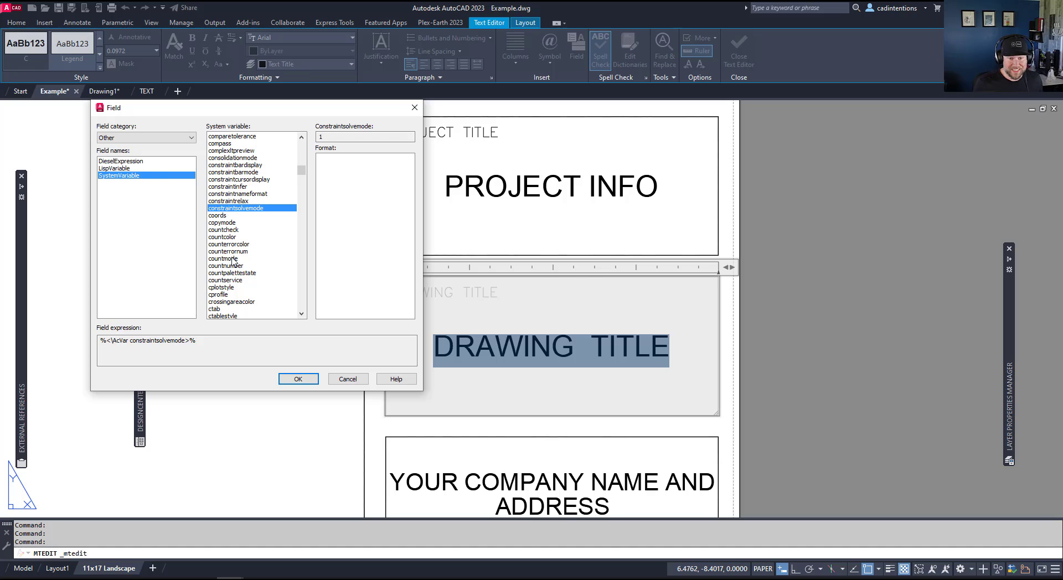
{"action": "type", "text": "ctab"}
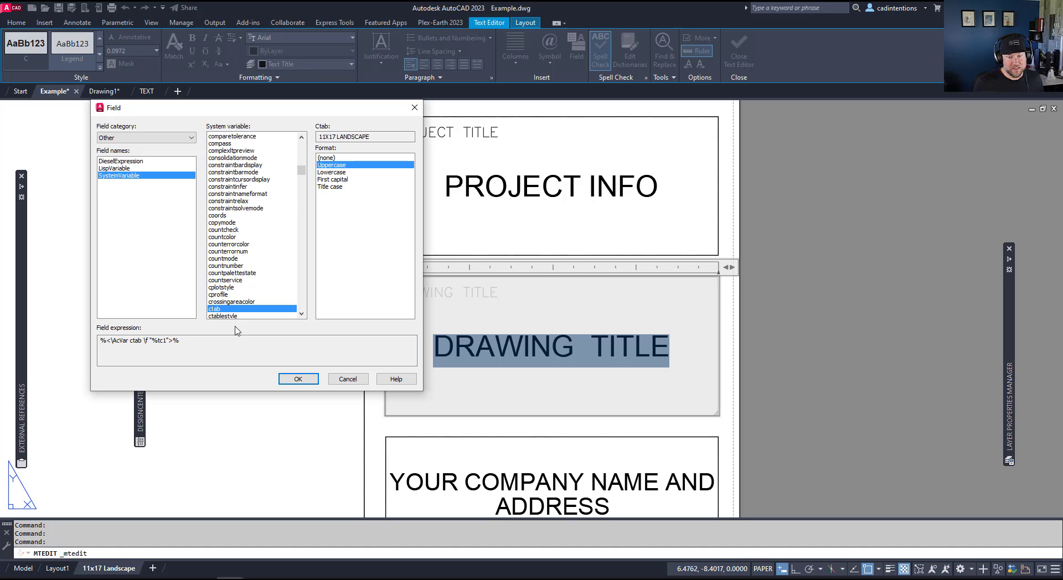
{"action": "left_click_drag", "start_coordinate": [370, 137], "coordinate": [304, 144]}
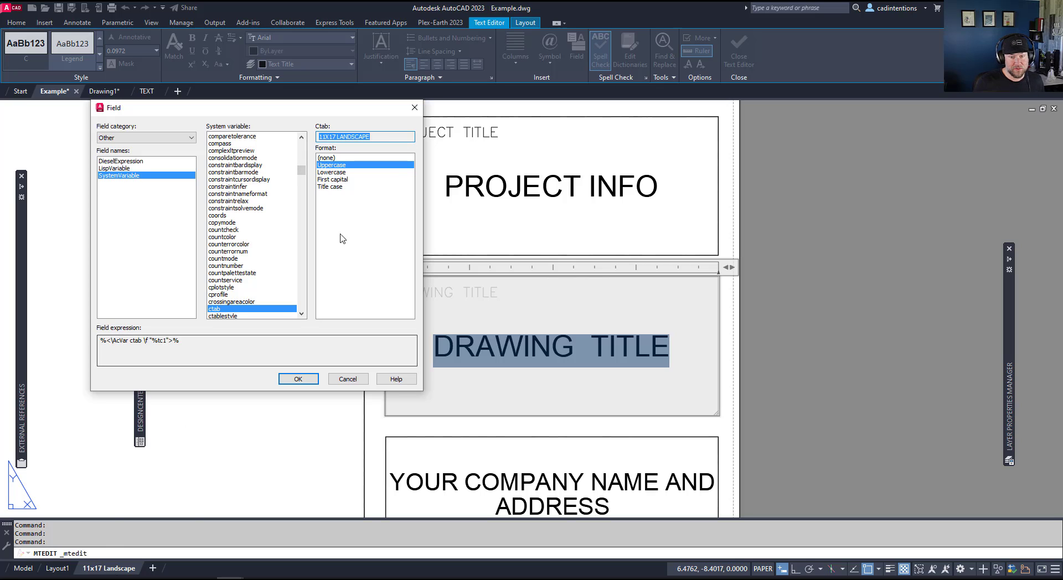
{"action": "left_click", "coordinate": [339, 172]}
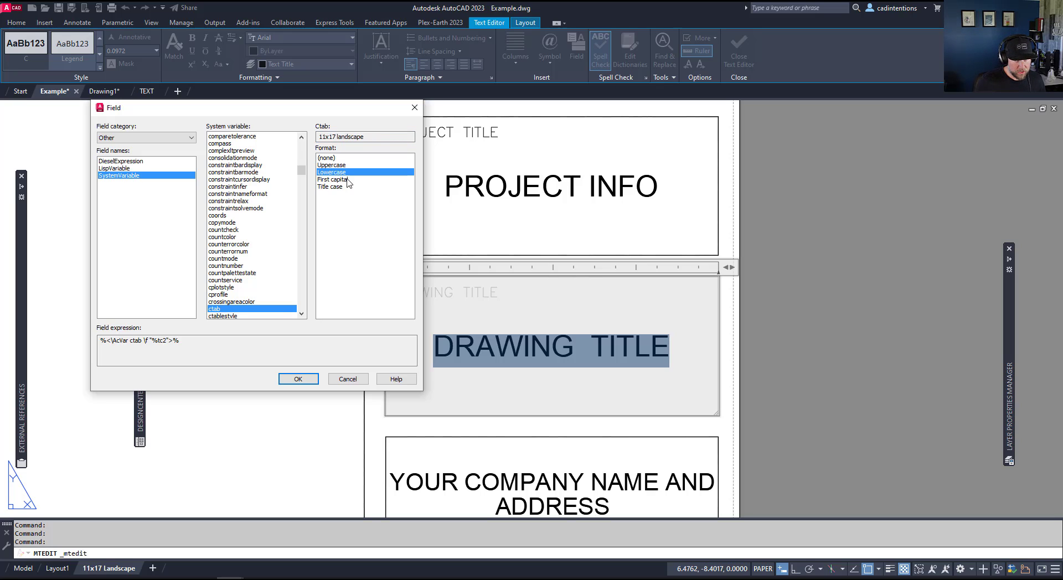
{"action": "left_click", "coordinate": [344, 180]}
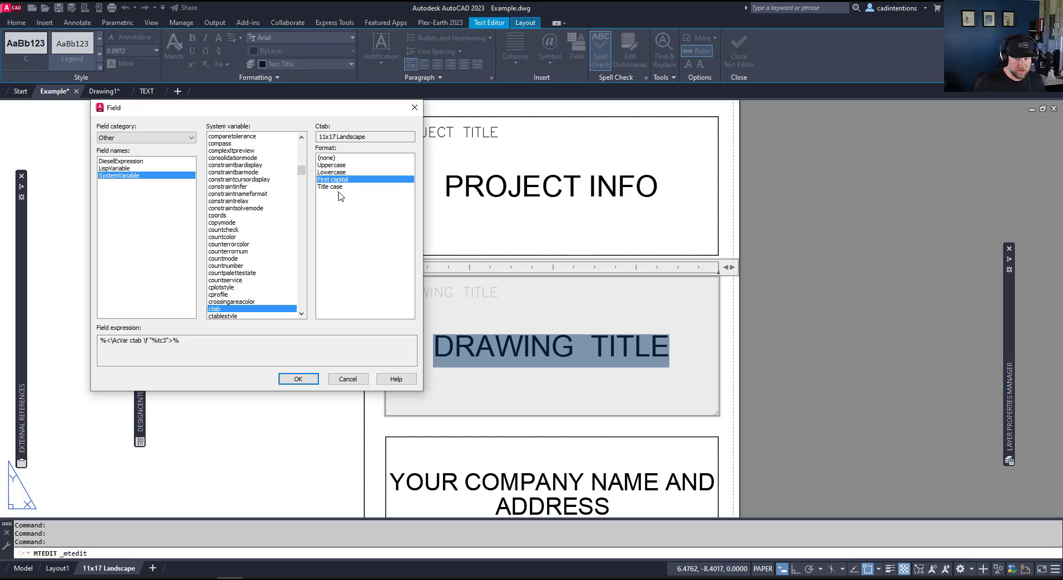
{"action": "left_click", "coordinate": [338, 187]}
{"action": "left_click", "coordinate": [334, 165]}
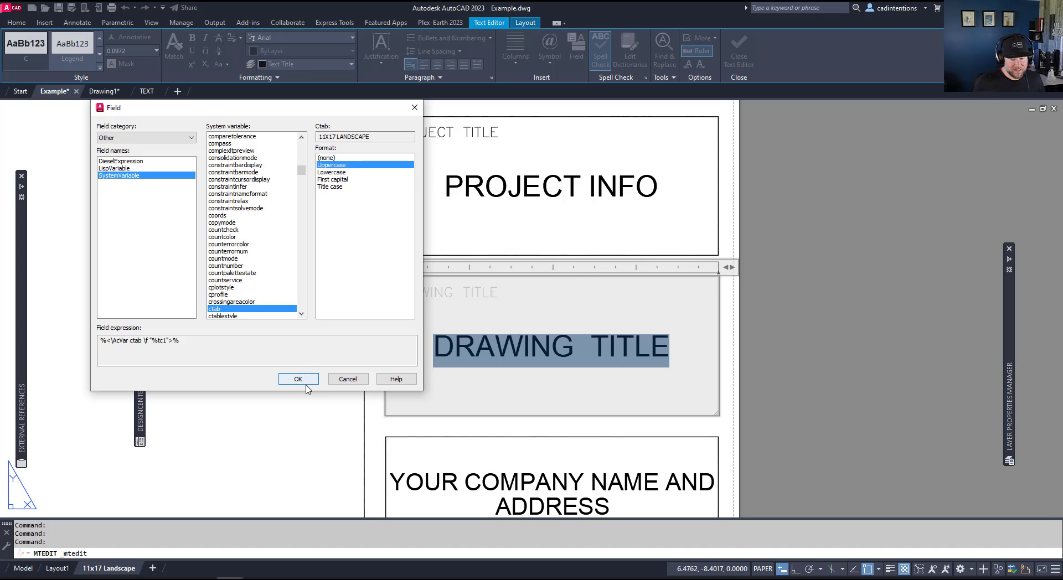
{"action": "left_click", "coordinate": [299, 379]}
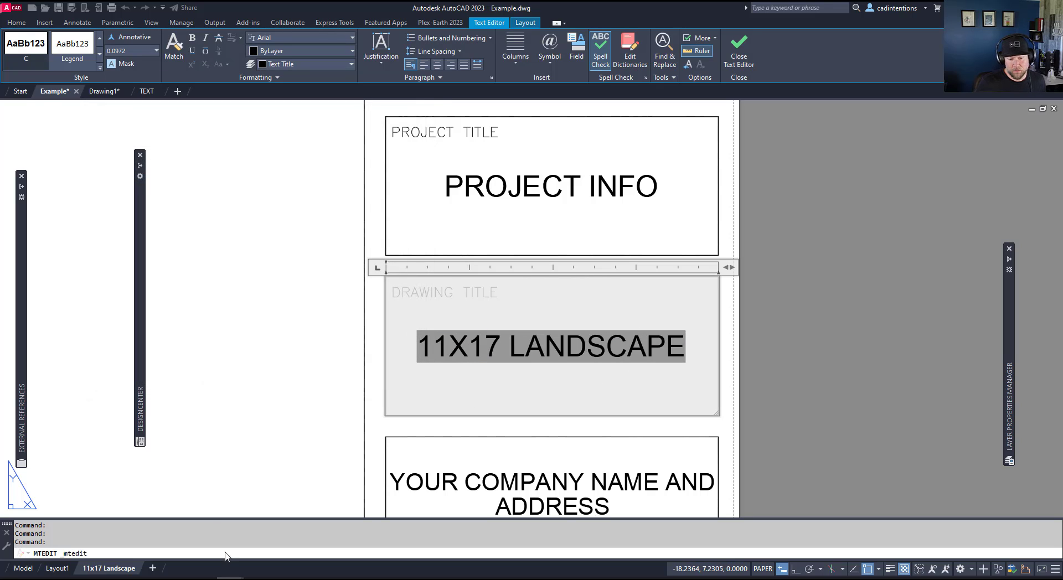
{"action": "left_click", "coordinate": [344, 370]}
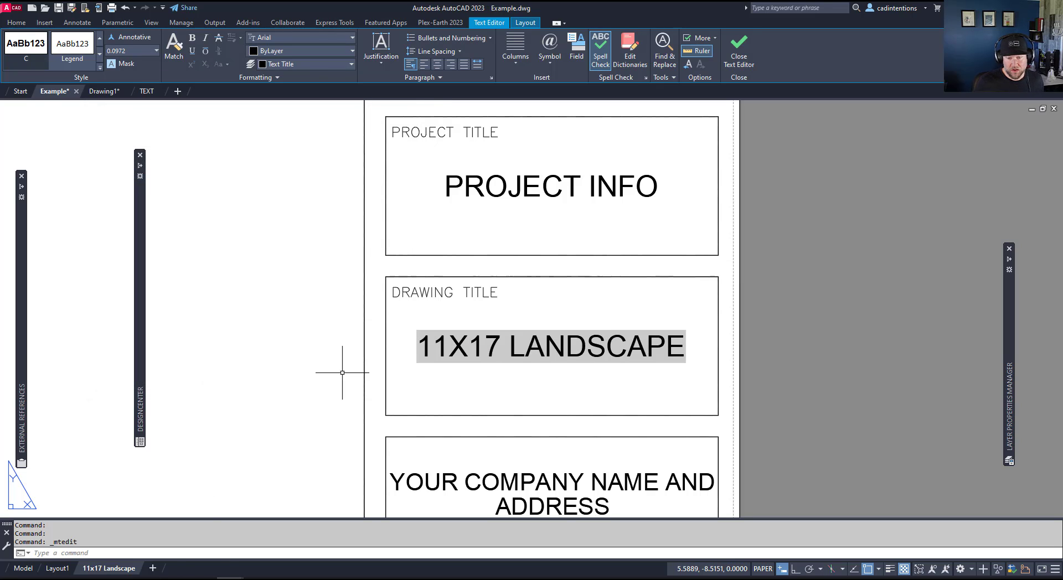
Rename the 11x17 Landscape layout to FLOOR PLAN.
{"action": "left_click", "coordinate": [118, 569]}
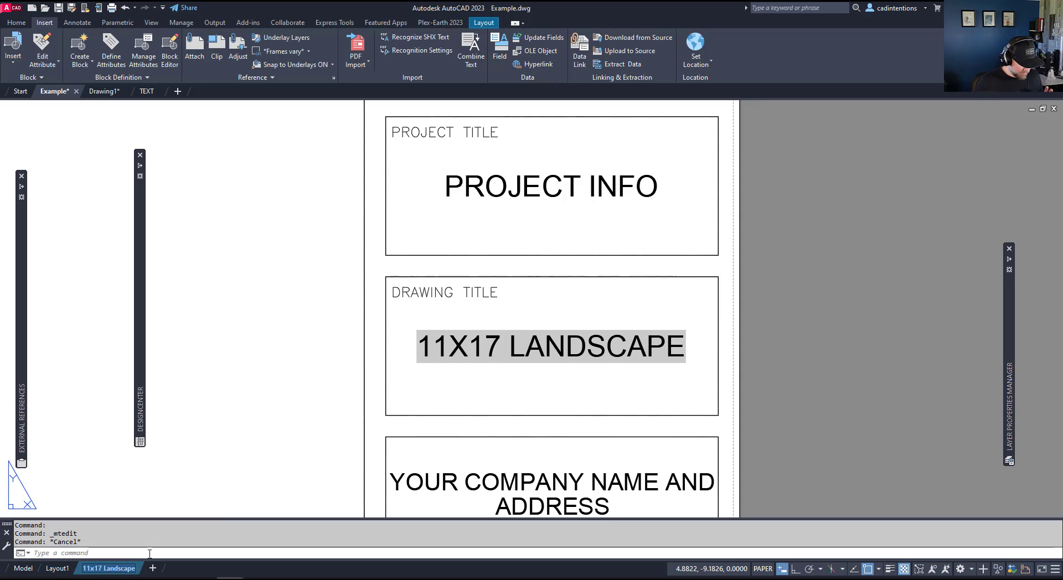
{"action": "type", "text": "FLOO"}
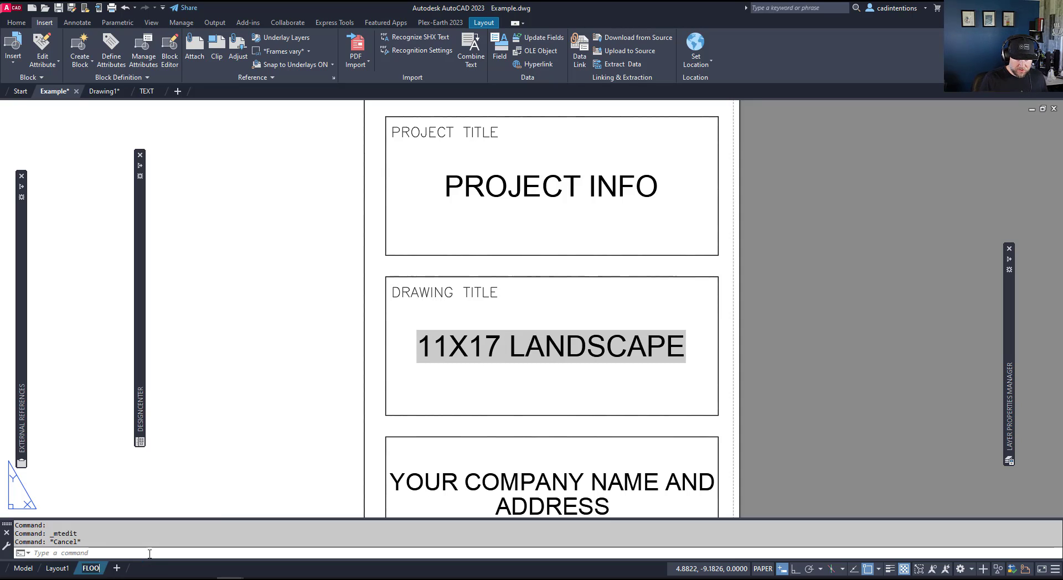
{"action": "type", "text": "R PLAN"}
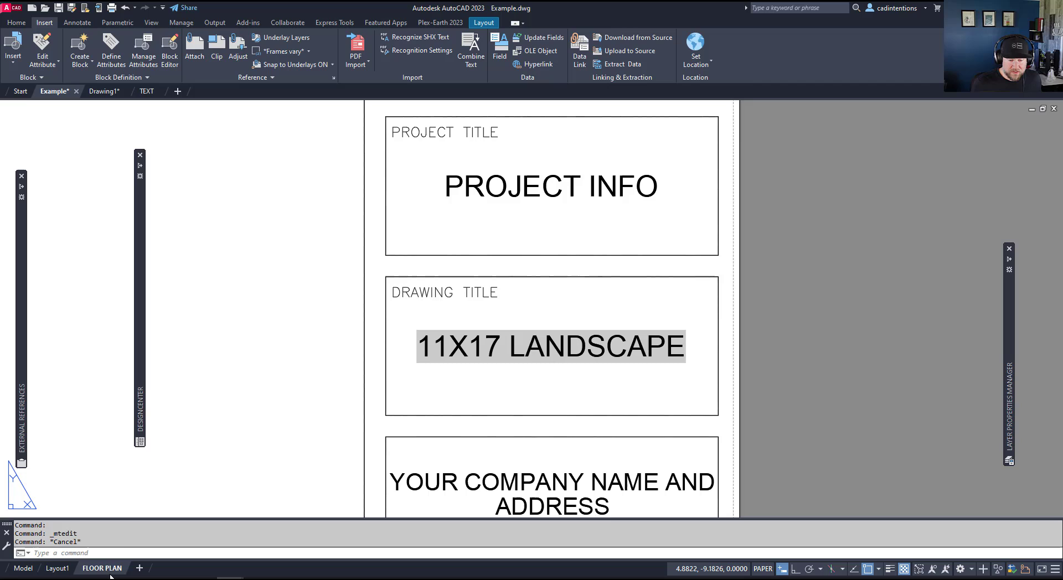
{"action": "key", "text": "Escape"}
{"action": "key", "text": "Escape"}
Run REGEN so the drawing-title field updates to FLOOR PLAN.
{"action": "middle_click_drag", "start_coordinate": [455, 390], "coordinate": [441, 321]}
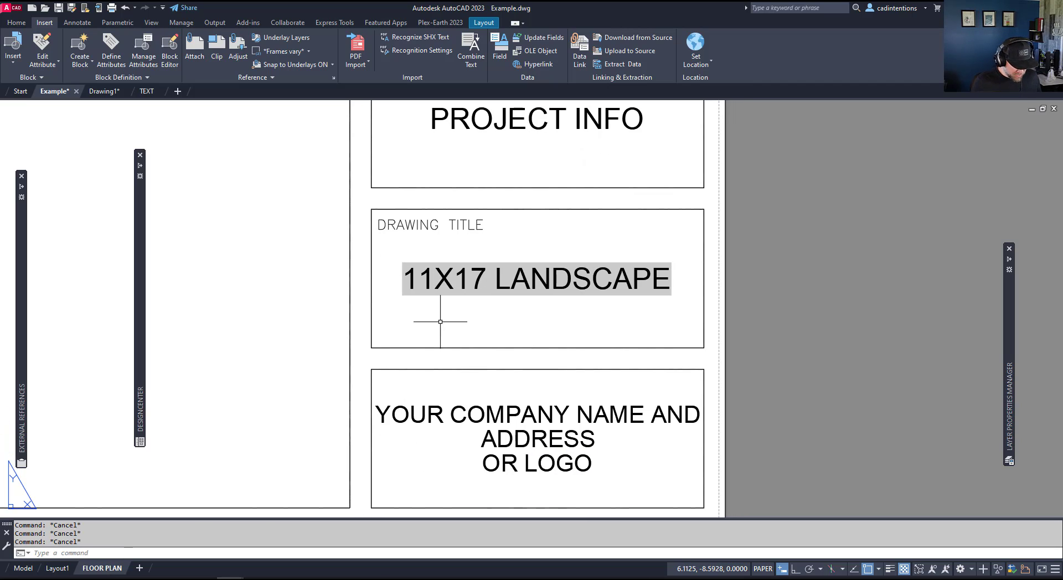
{"action": "type", "text": "REG"}
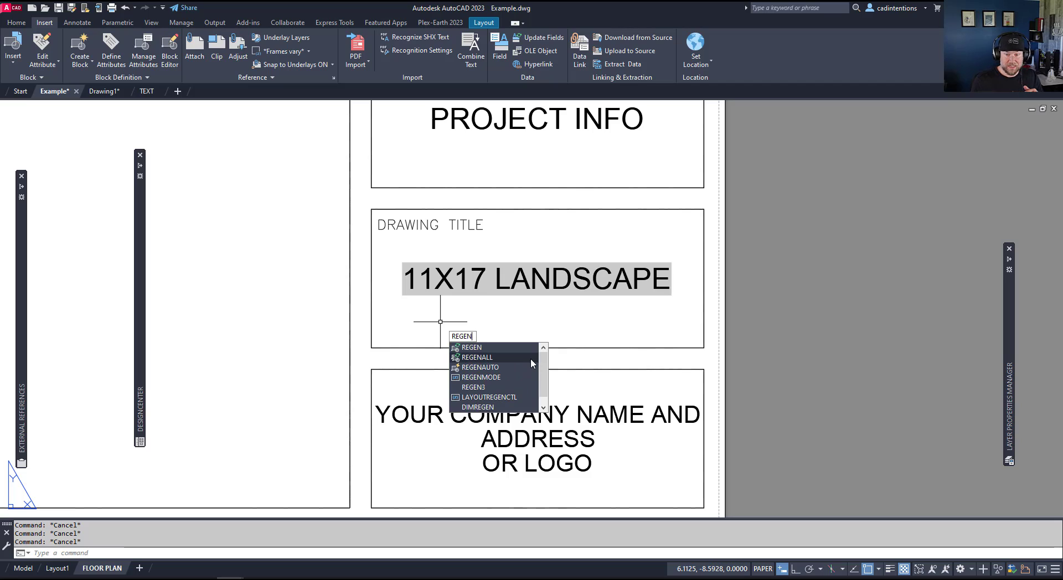
{"action": "type", "text": "EN"}
{"action": "key", "text": "Return"}
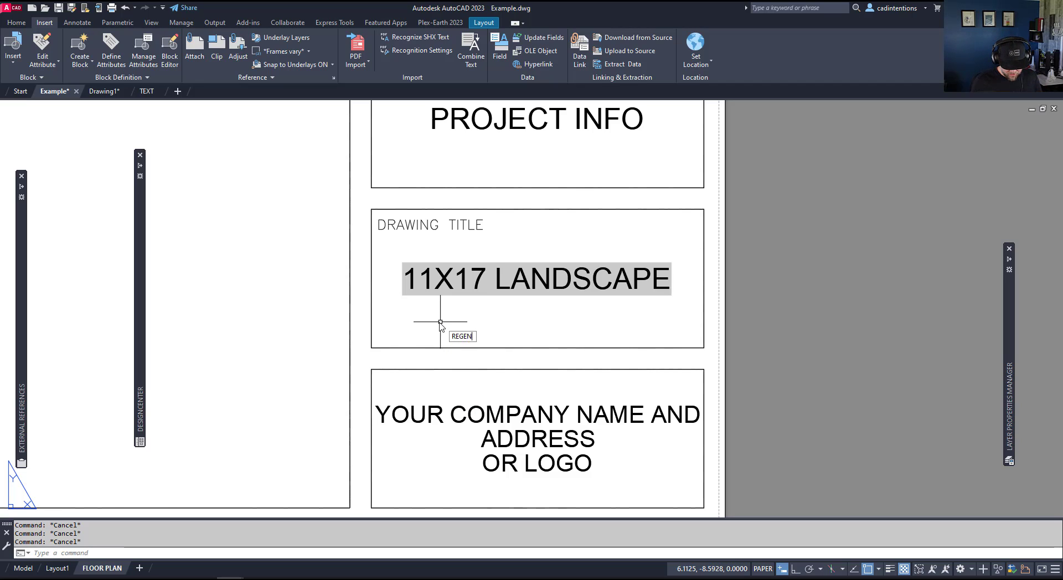
{"action": "scroll", "coordinate": [538, 295], "scroll_direction": "down", "scroll_amount": 4}
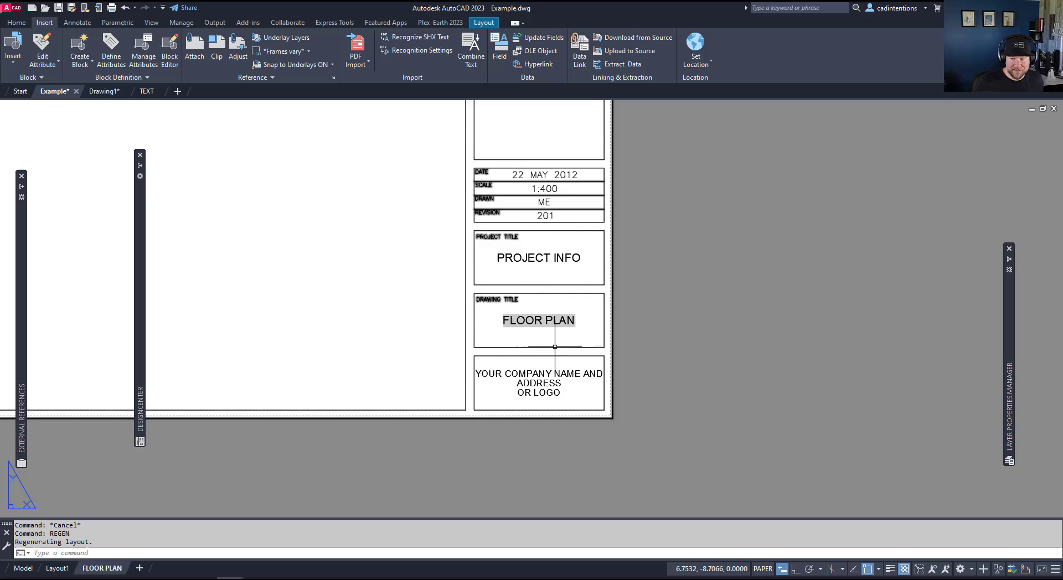
{"action": "key", "text": "Escape"}
{"action": "key", "text": "Escape"}
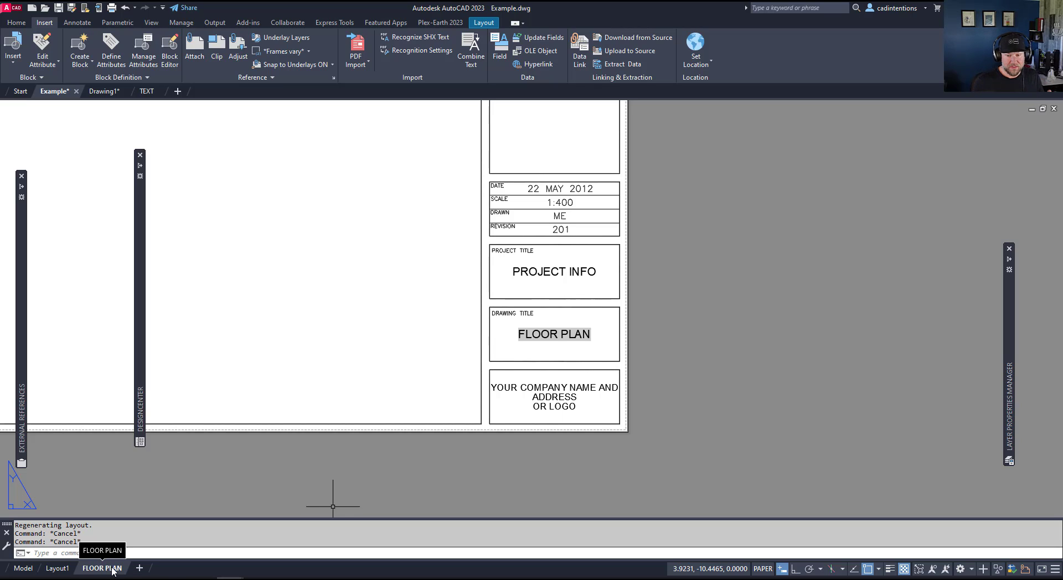
Clear the title block's 1:400 scale attribute and insert a field there.
{"action": "scroll", "coordinate": [624, 249], "scroll_direction": "up", "scroll_amount": 2}
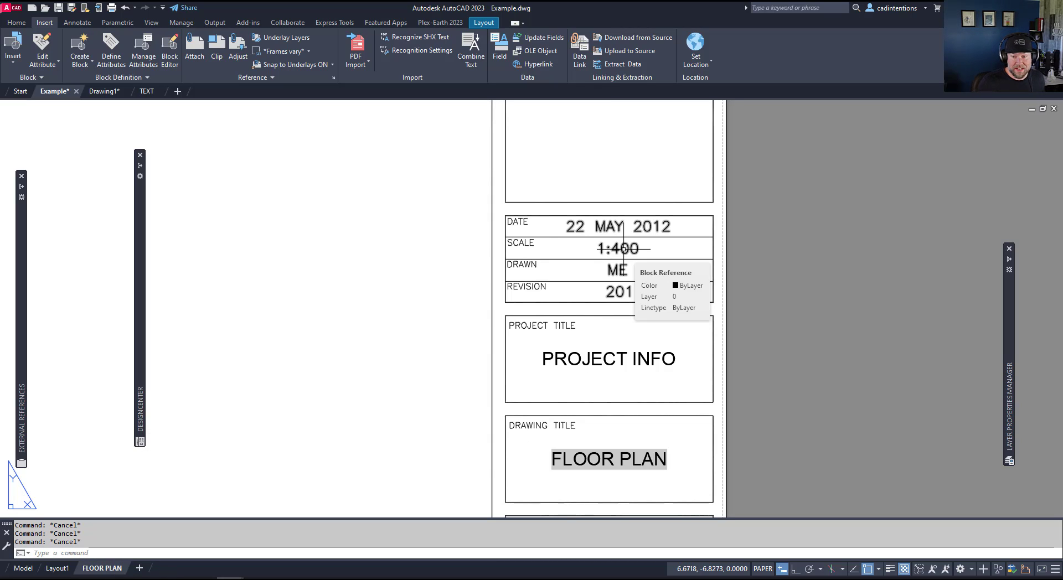
{"action": "double_click", "coordinate": [618, 249]}
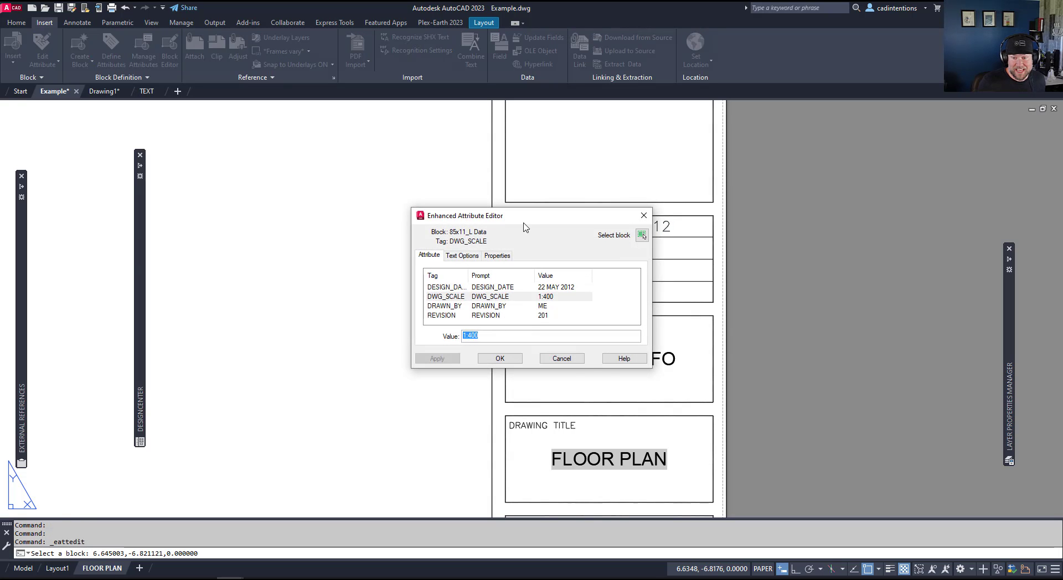
{"action": "left_click_drag", "start_coordinate": [427, 178], "coordinate": [364, 155]}
{"action": "left_click", "coordinate": [339, 281]}
{"action": "left_click_drag", "start_coordinate": [339, 281], "coordinate": [327, 282]}
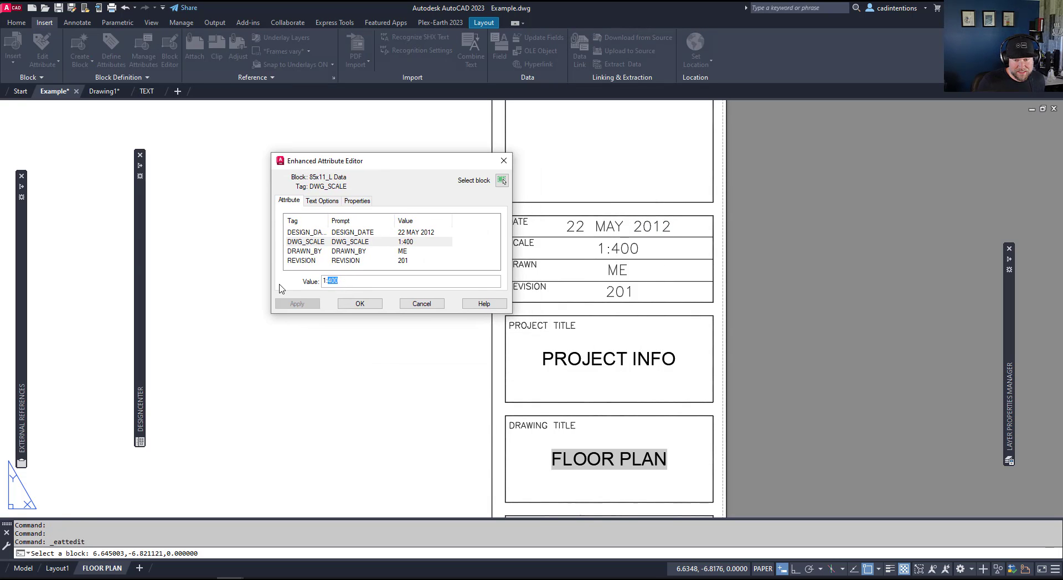
{"action": "left_click_drag", "start_coordinate": [338, 281], "coordinate": [323, 281]}
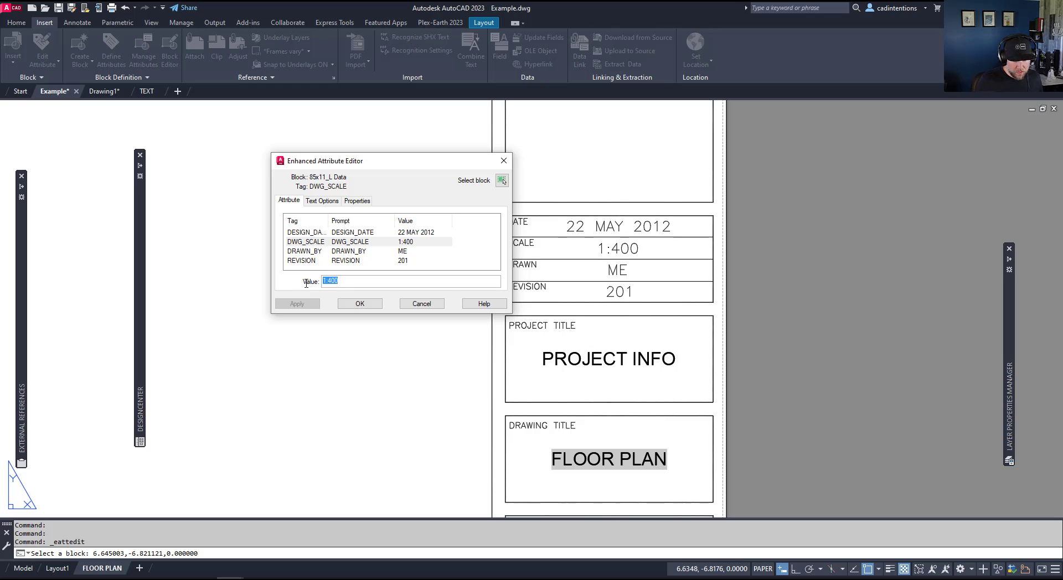
{"action": "key", "text": "BackSpace"}
{"action": "right_click", "coordinate": [331, 282]}
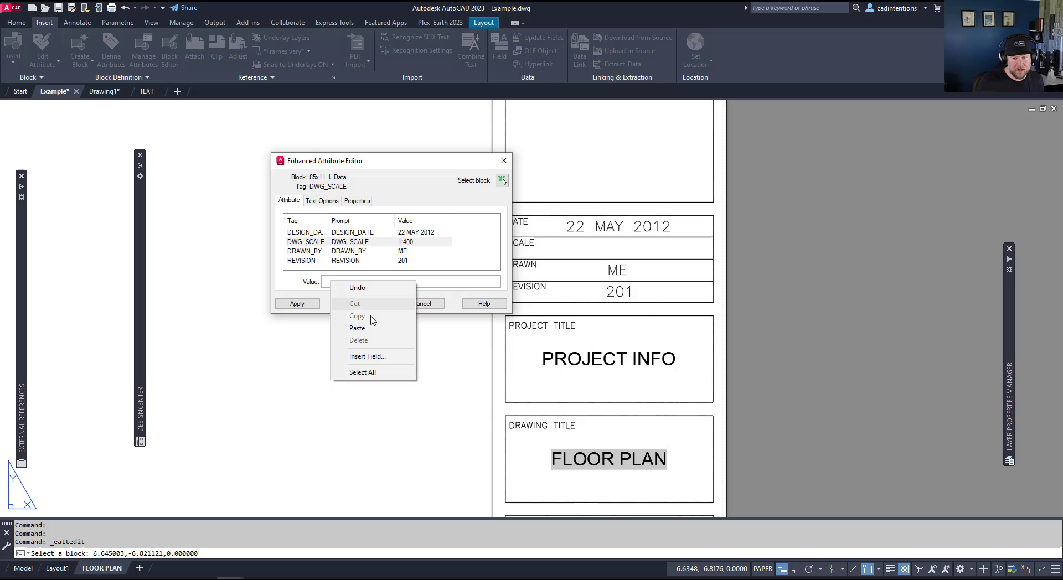
{"action": "right_click", "coordinate": [326, 282]}
{"action": "left_click", "coordinate": [368, 356]}
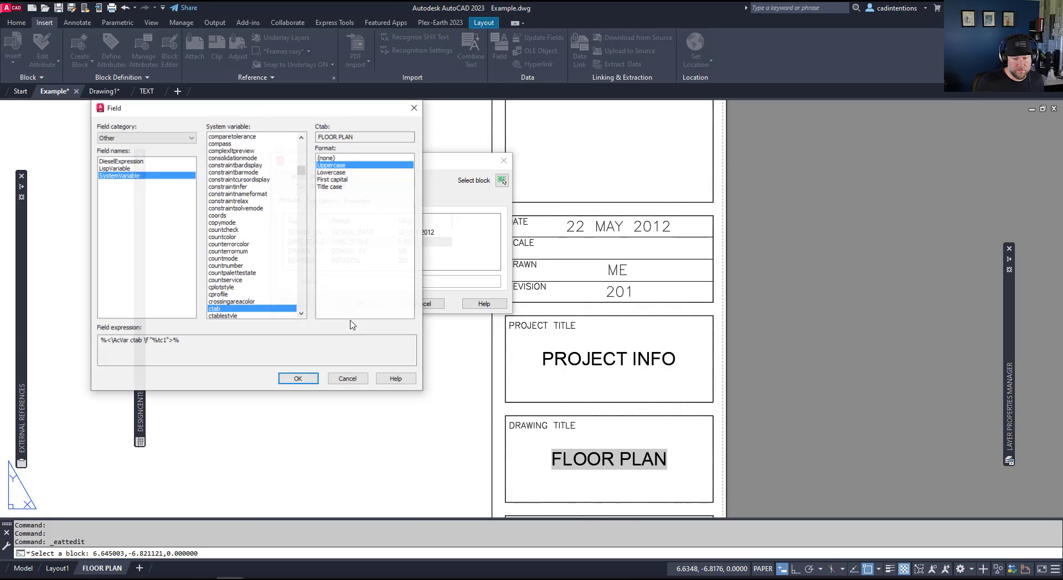
Set the field to the floor plan viewport's Standard scale, giving 1/8" = 1'-0".
{"action": "left_click", "coordinate": [167, 138]}
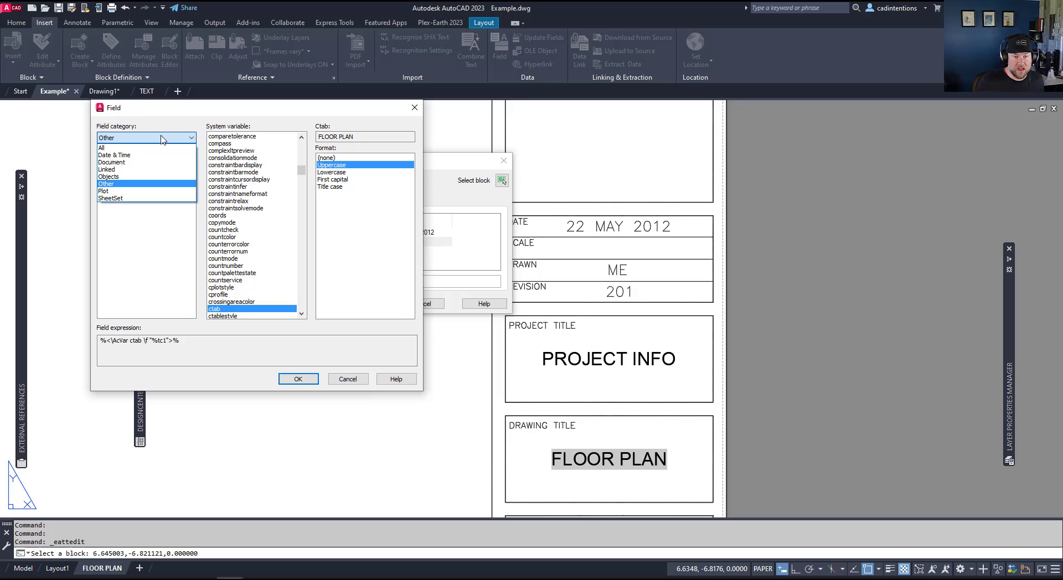
{"action": "left_click", "coordinate": [117, 177]}
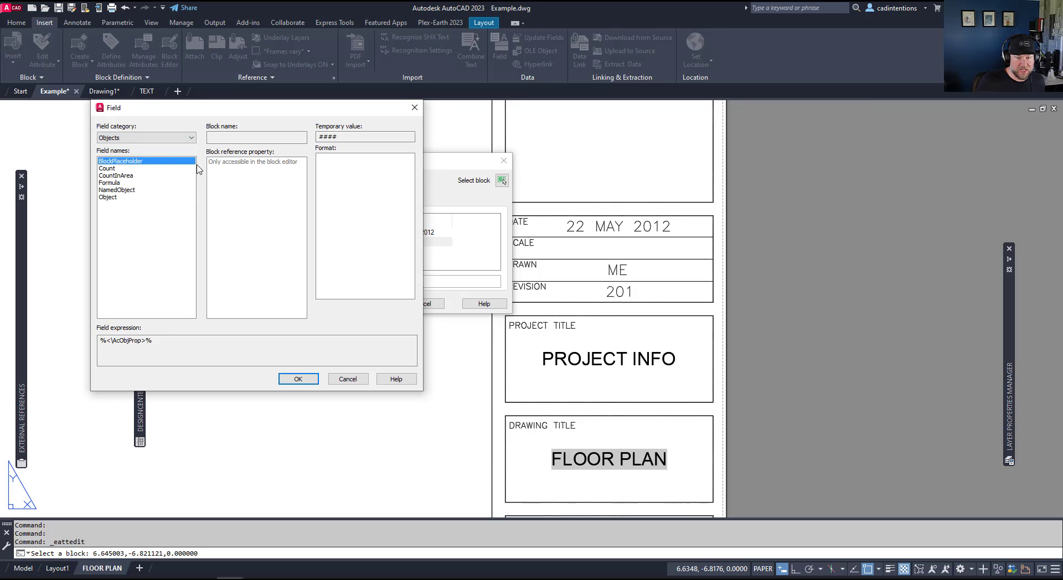
{"action": "left_click", "coordinate": [111, 197]}
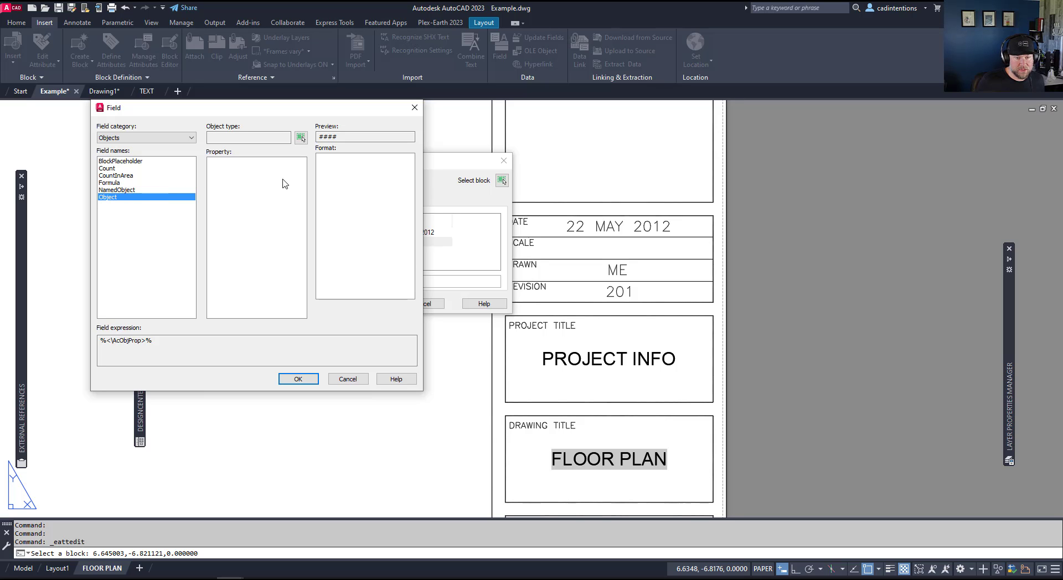
{"action": "left_click", "coordinate": [301, 138]}
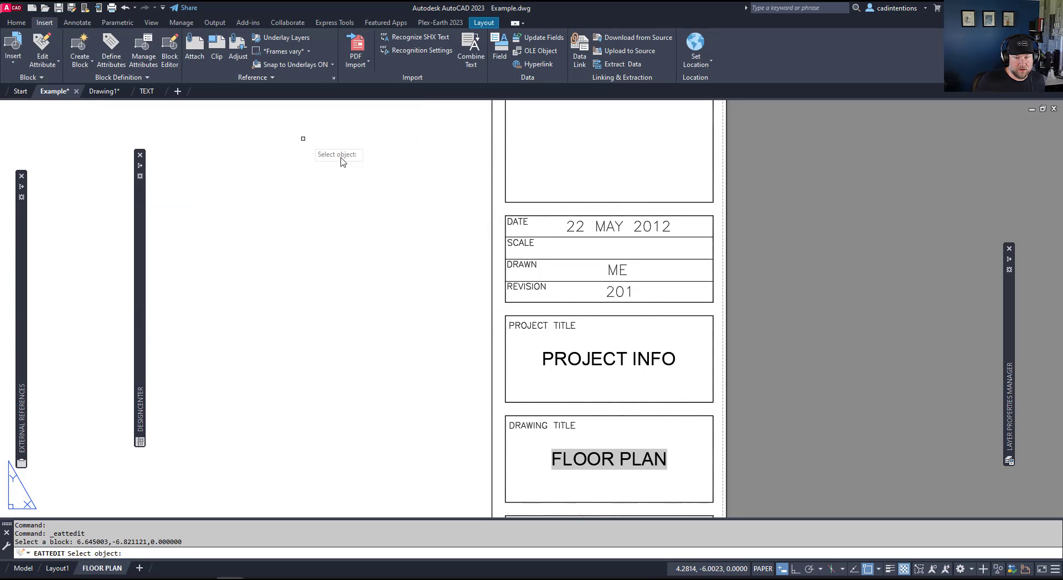
{"action": "scroll", "coordinate": [310, 221], "scroll_direction": "down", "scroll_amount": 4}
{"action": "middle_click_drag", "start_coordinate": [9, 181], "coordinate": [294, 295]}
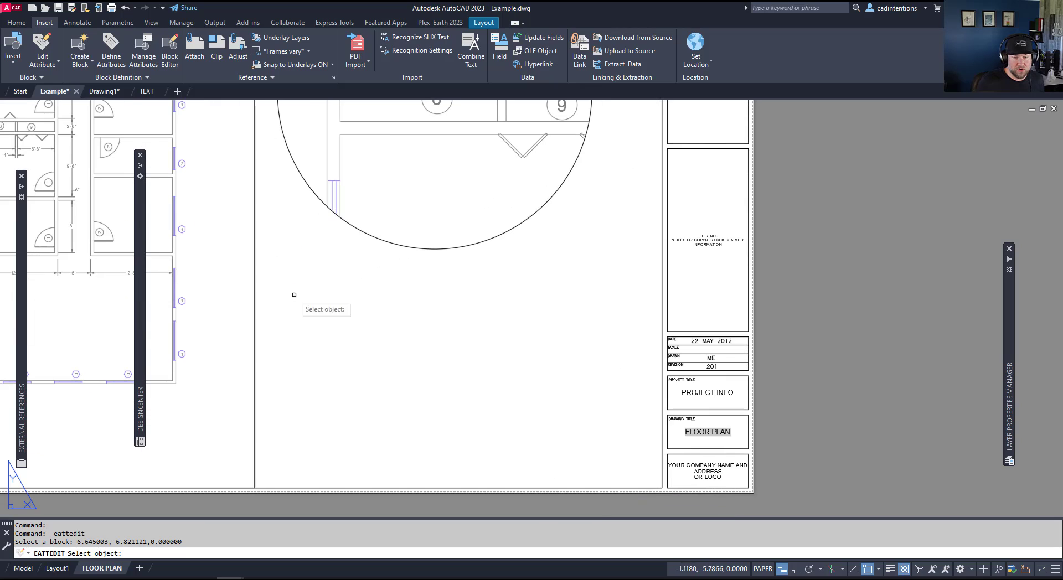
{"action": "left_click", "coordinate": [255, 286]}
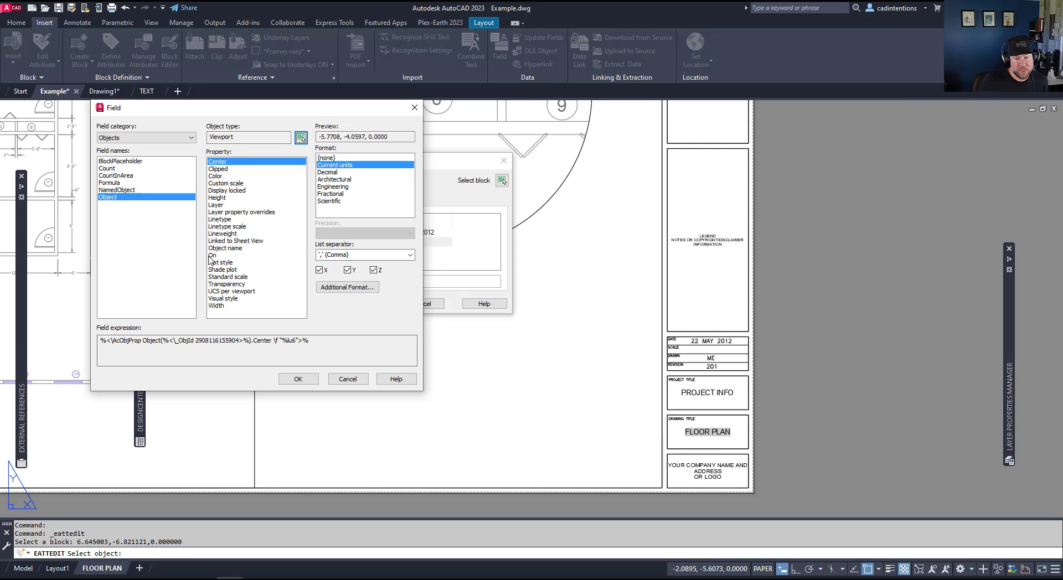
{"action": "left_click", "coordinate": [217, 176]}
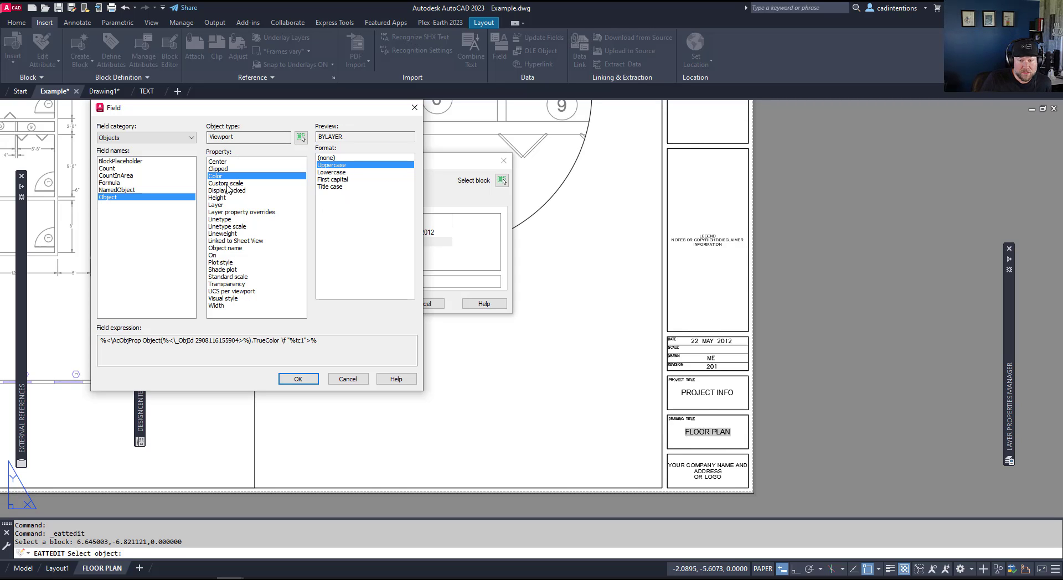
{"action": "left_click", "coordinate": [233, 278]}
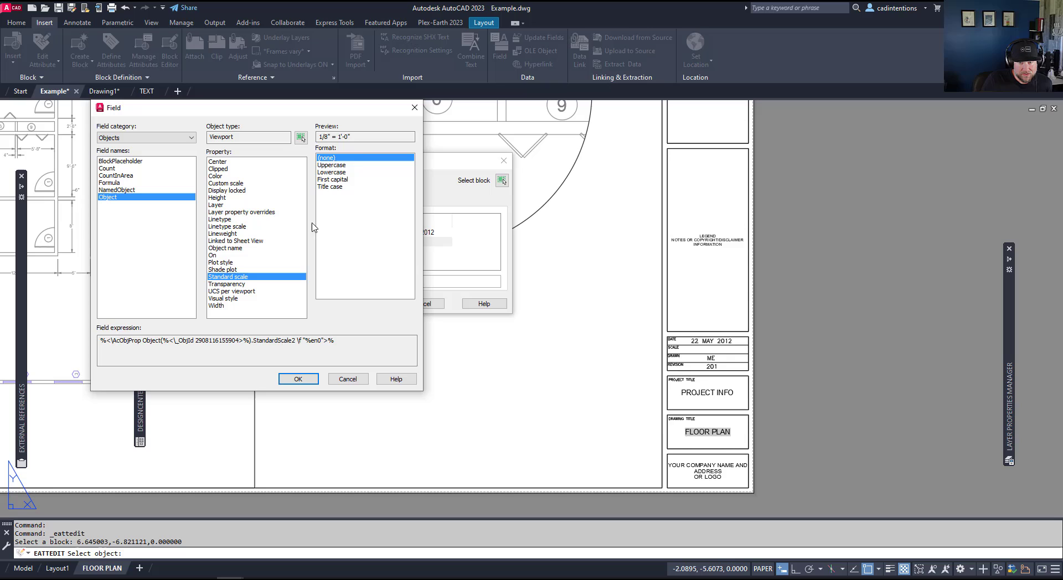
{"action": "left_click_drag", "start_coordinate": [375, 134], "coordinate": [309, 134]}
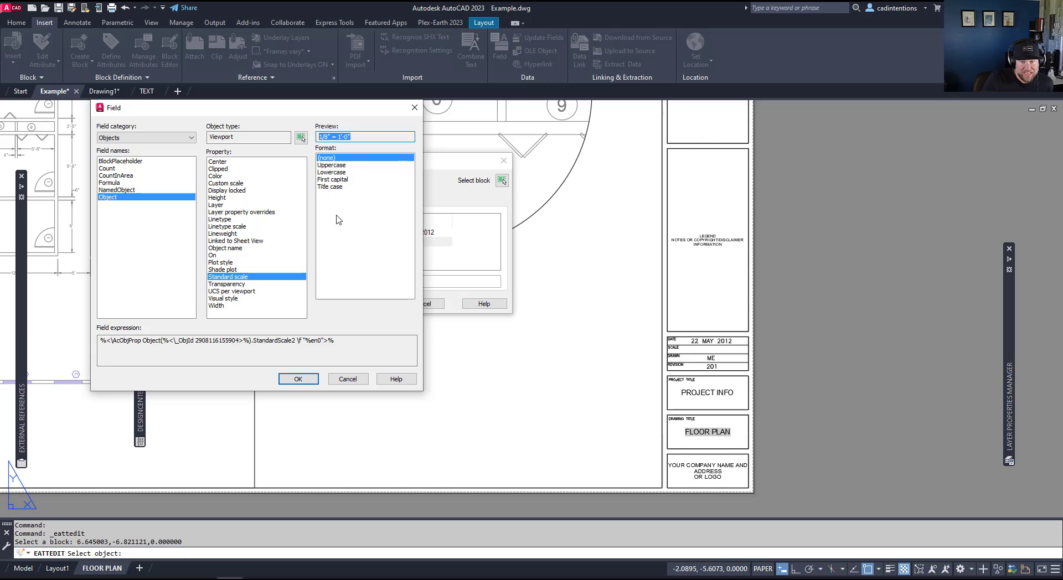
{"action": "left_click", "coordinate": [298, 380]}
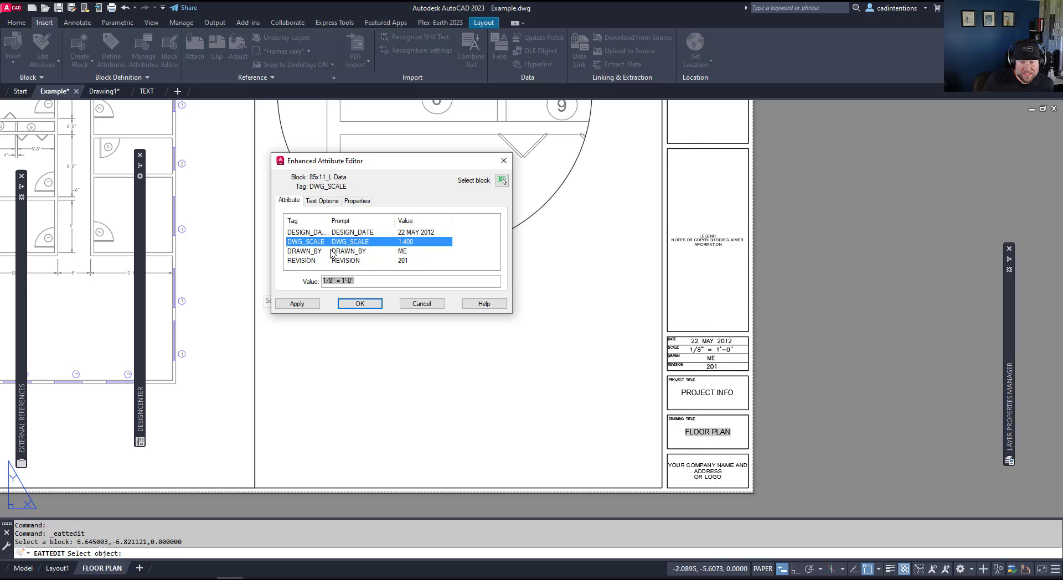
Apply the attribute edit and centre the whole FLOOR PLAN sheet on screen.
{"action": "left_click", "coordinate": [360, 303]}
{"action": "scroll", "coordinate": [672, 350], "scroll_direction": "up", "scroll_amount": 4}
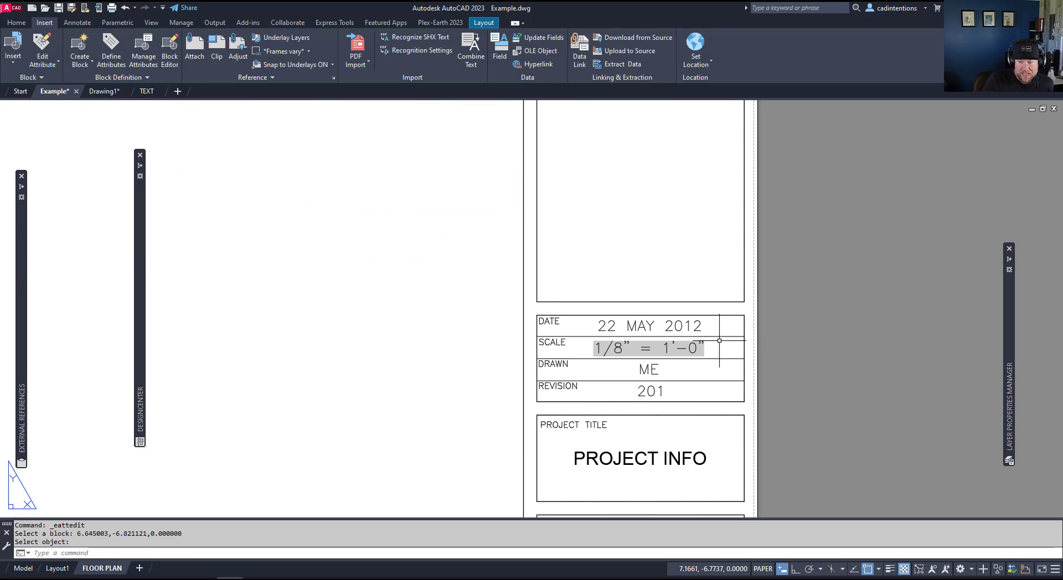
{"action": "scroll", "coordinate": [619, 316], "scroll_direction": "down", "scroll_amount": 6}
{"action": "middle_click_drag", "start_coordinate": [543, 303], "coordinate": [583, 340]}
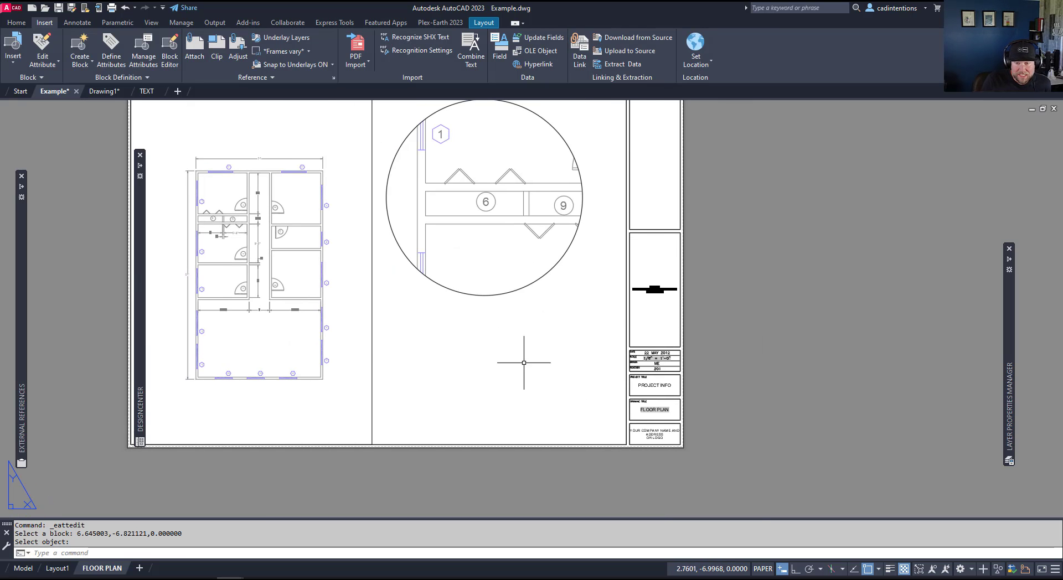
{"action": "left_click", "coordinate": [399, 355]}
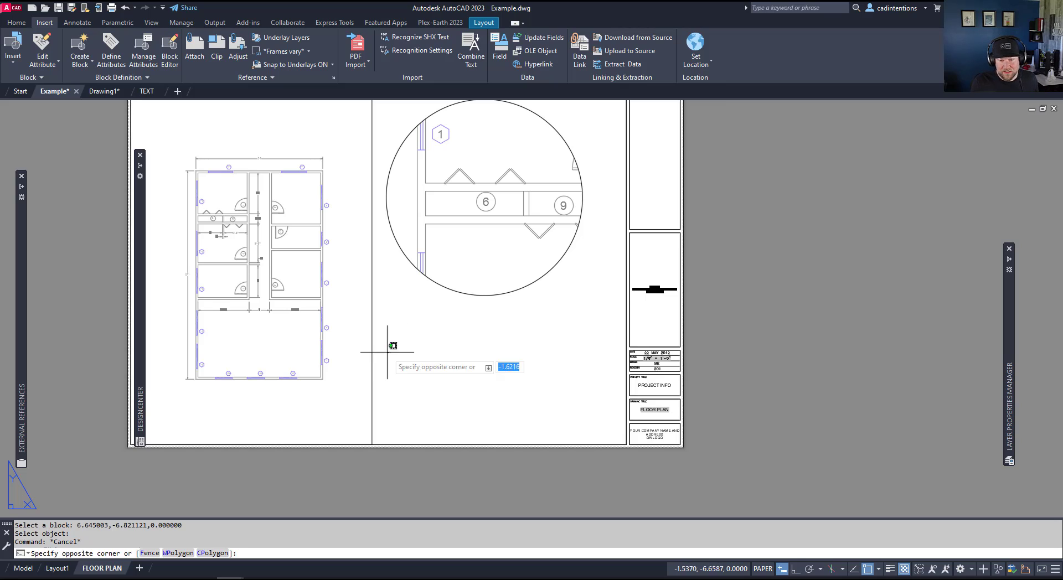
{"action": "left_click", "coordinate": [368, 340]}
{"action": "key", "text": "Escape"}
{"action": "key", "text": "Escape"}
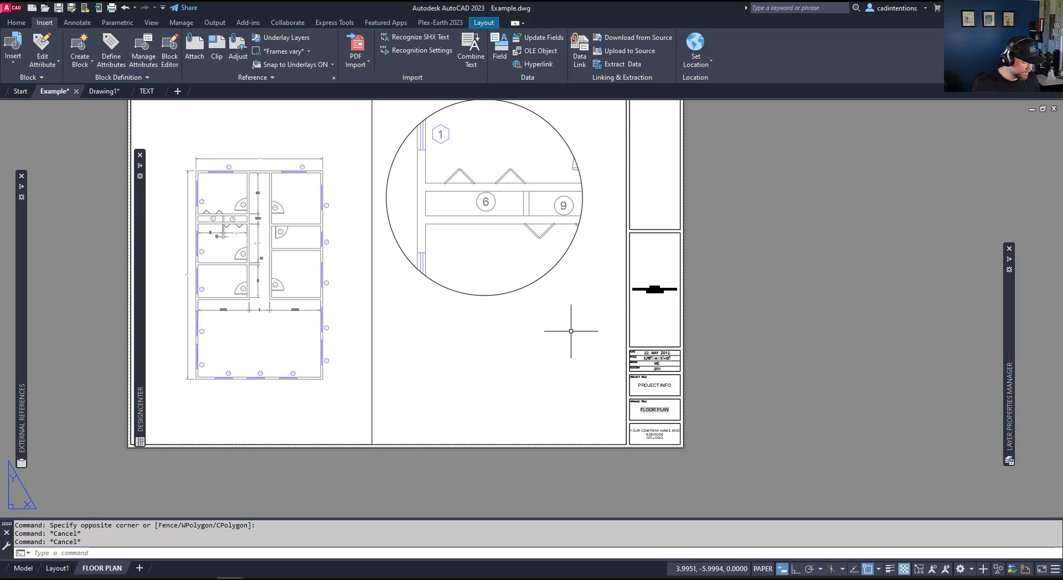
{"action": "left_click", "coordinate": [571, 331]}
{"action": "key", "text": "Escape"}
{"action": "key", "text": "Escape"}
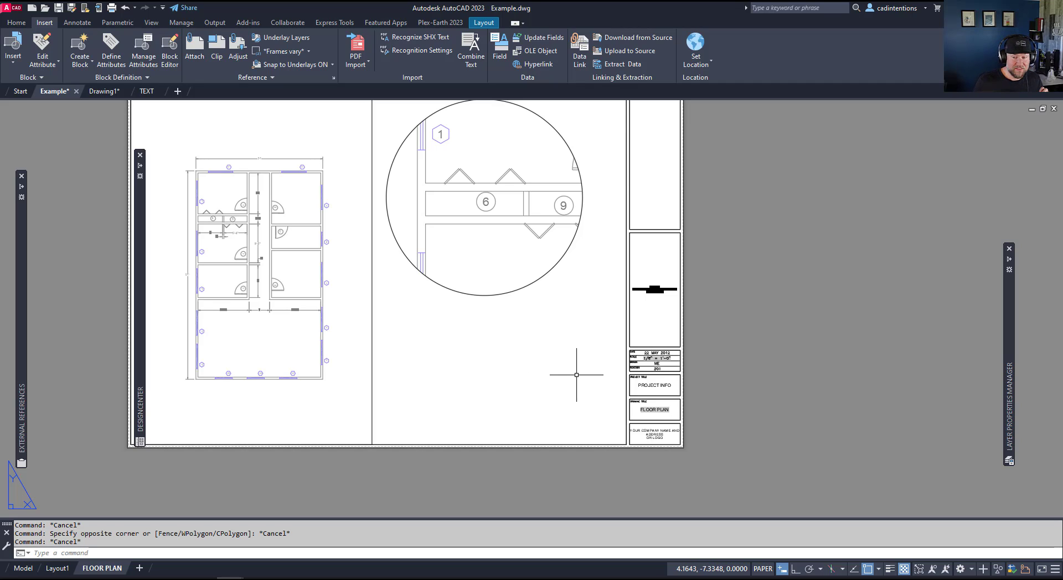
{"action": "middle_click_drag", "start_coordinate": [583, 327], "coordinate": [610, 325]}
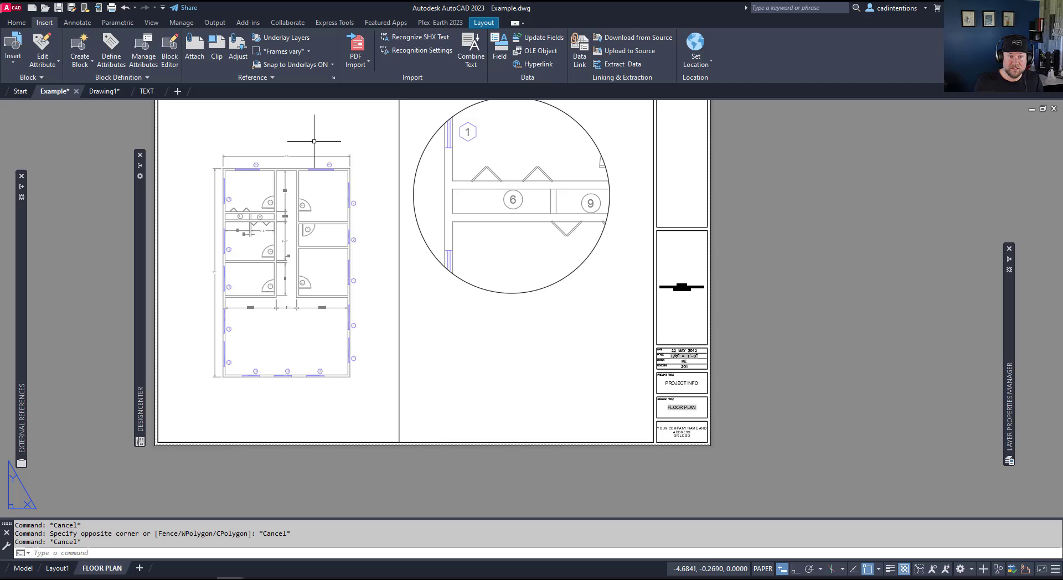
{"action": "middle_click_drag", "start_coordinate": [538, 317], "coordinate": [542, 349]}
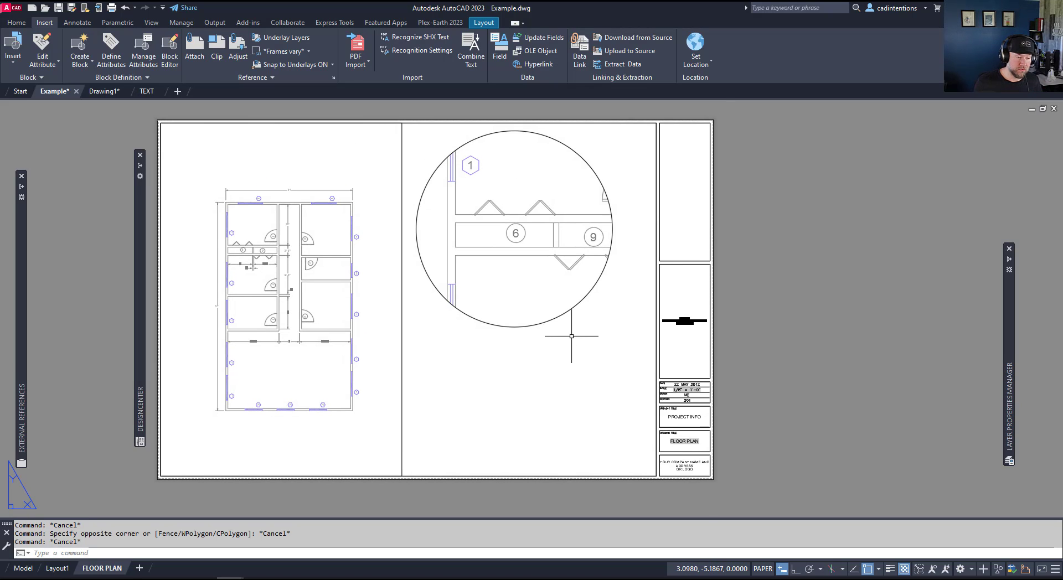
{"action": "middle_click_drag", "start_coordinate": [547, 319], "coordinate": [565, 310]}
{"action": "key", "text": "Escape"}
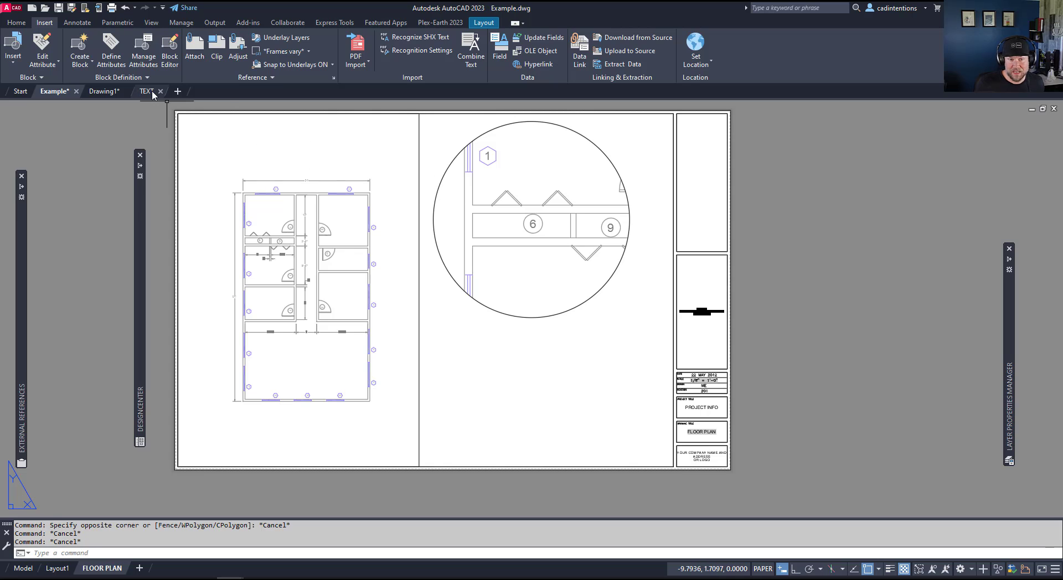
{"action": "left_click", "coordinate": [149, 92]}
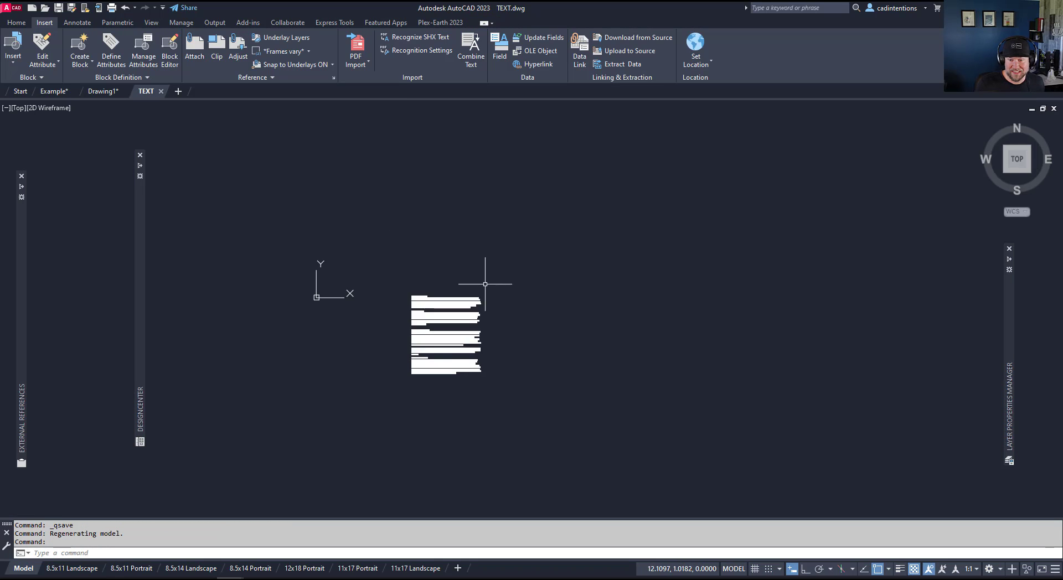
{"action": "scroll", "coordinate": [485, 284], "scroll_direction": "up", "scroll_amount": 8}
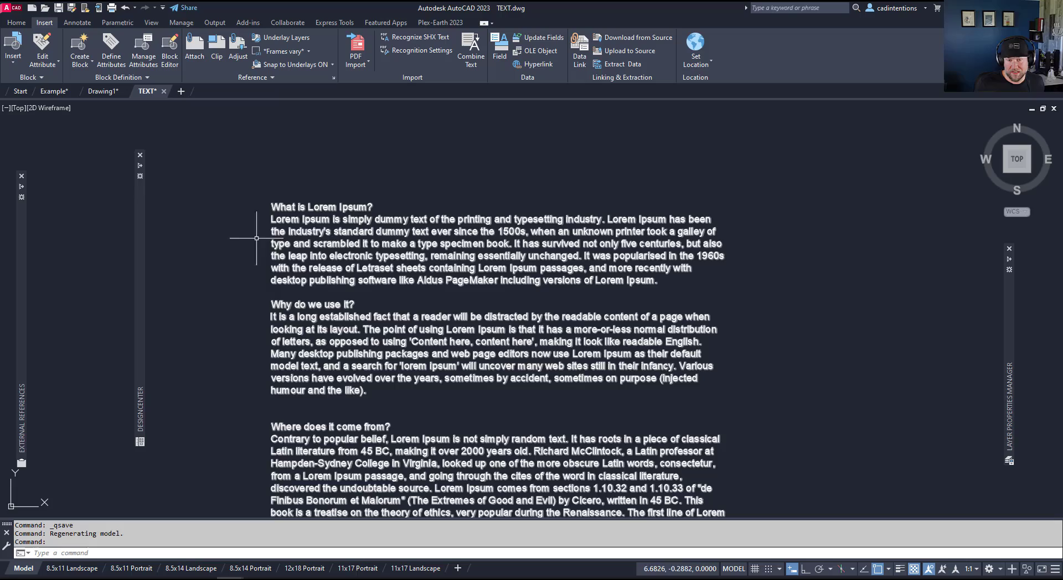
{"action": "scroll", "coordinate": [421, 389], "scroll_direction": "down", "scroll_amount": 3}
{"action": "middle_click_drag", "start_coordinate": [421, 389], "coordinate": [371, 299]}
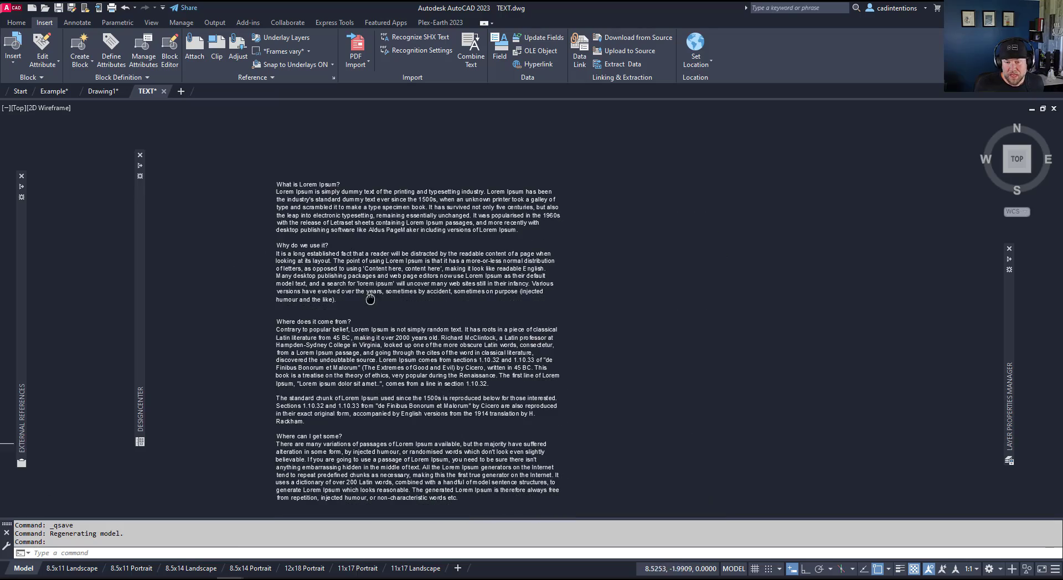
{"action": "scroll", "coordinate": [324, 251], "scroll_direction": "up", "scroll_amount": 3}
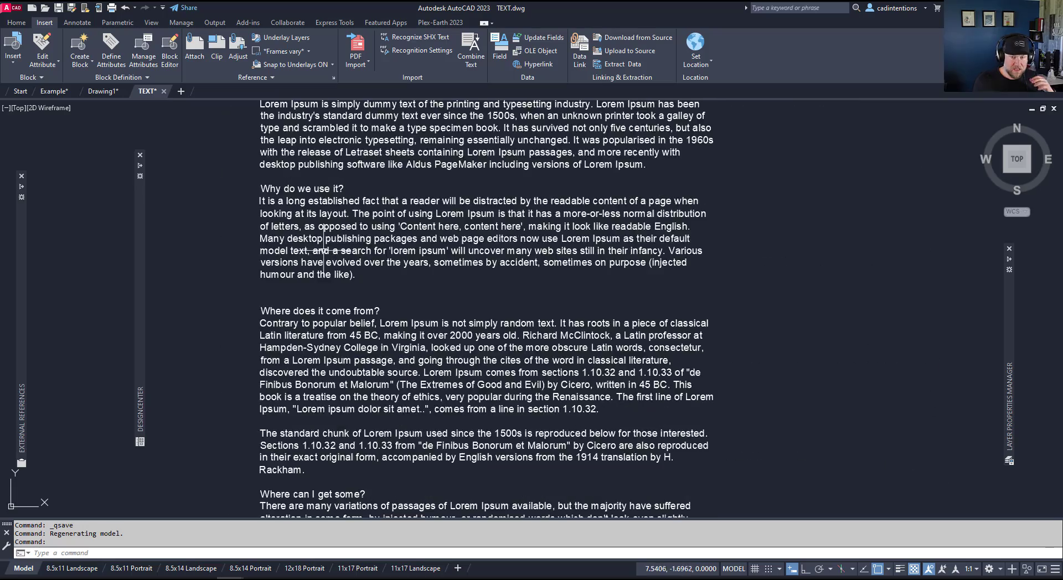
{"action": "middle_click_drag", "start_coordinate": [324, 251], "coordinate": [326, 302]}
{"action": "middle_click_drag", "start_coordinate": [365, 341], "coordinate": [386, 267]}
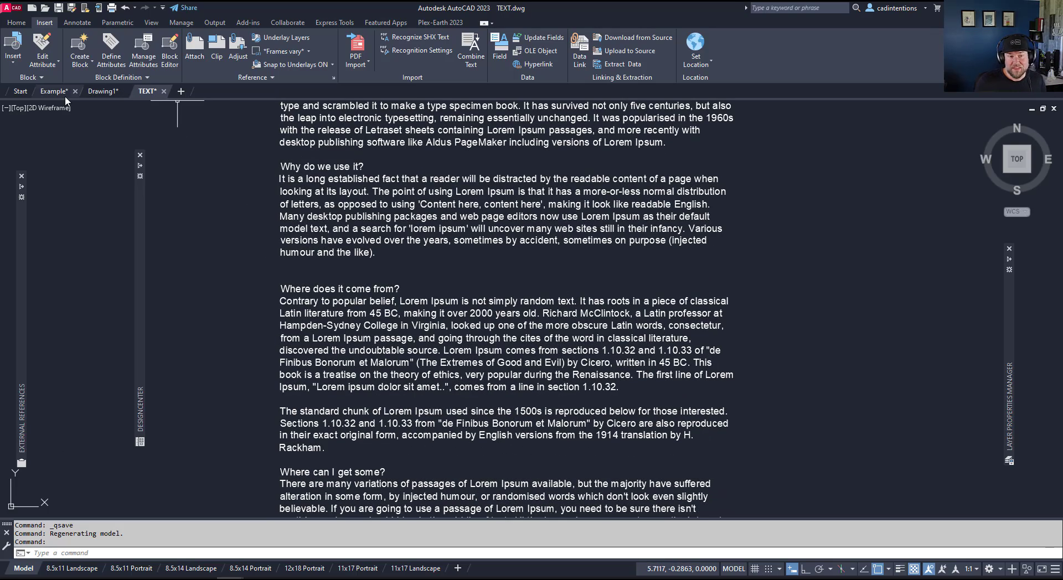
{"action": "scroll", "coordinate": [310, 161], "scroll_direction": "down", "scroll_amount": 2}
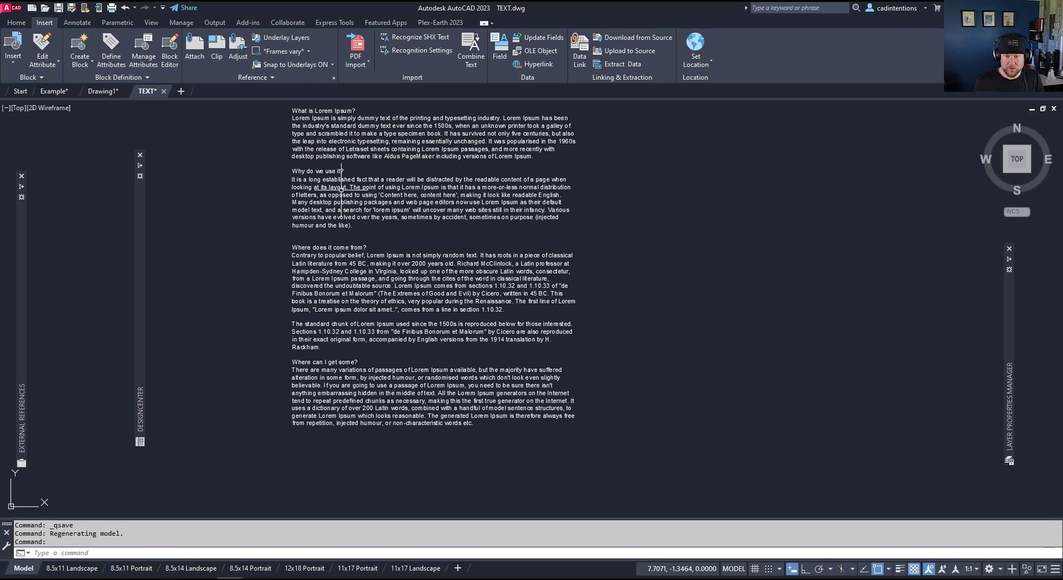
{"action": "left_click", "coordinate": [52, 95]}
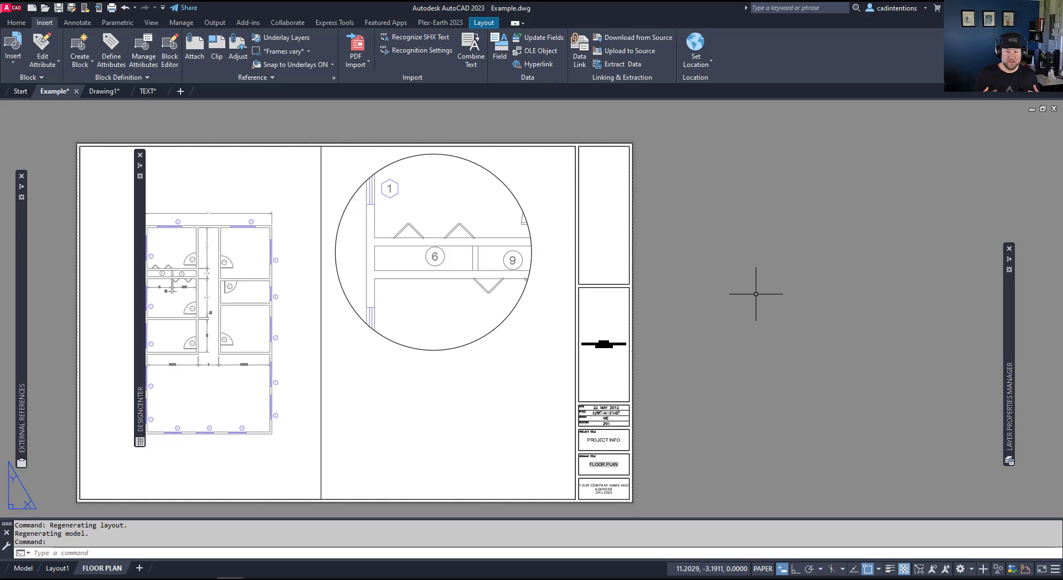
Insert TEXT.dwg as a block into the FLOOR PLAN layout.
{"action": "left_click", "coordinate": [678, 306]}
{"action": "left_click", "coordinate": [548, 374]}
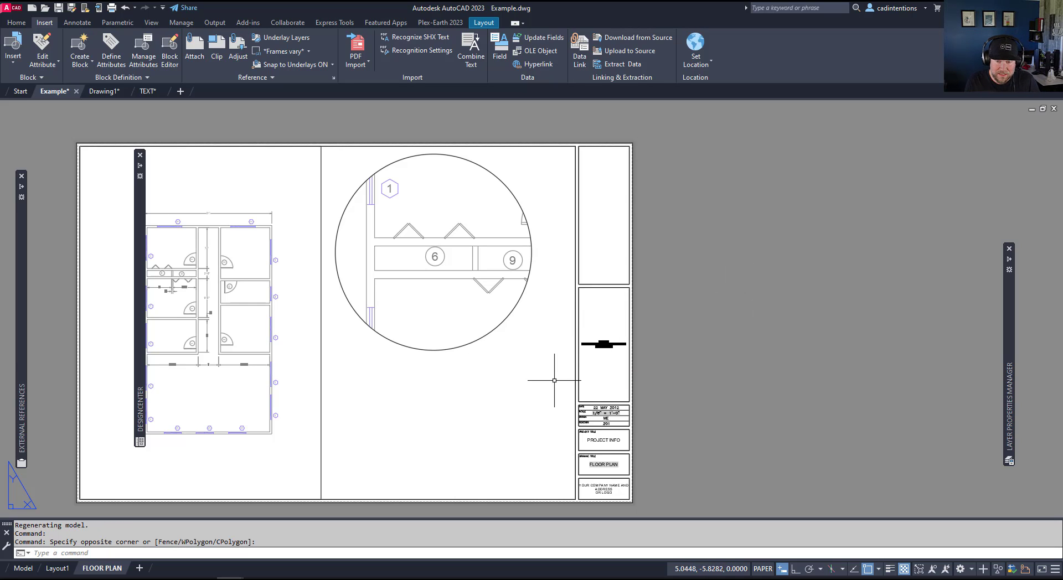
{"action": "type", "text": "i"}
{"action": "key", "text": "Return"}
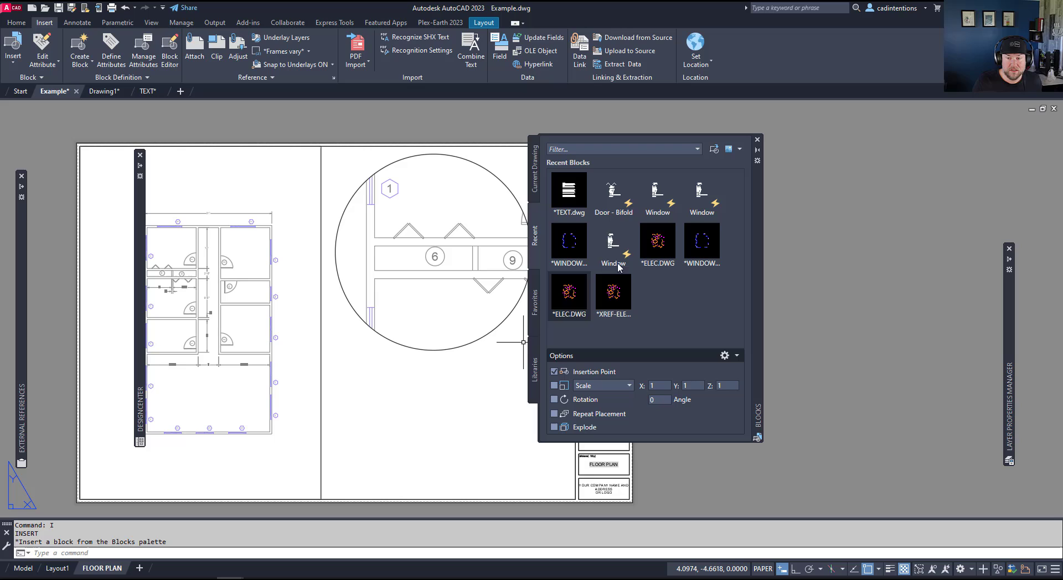
{"action": "left_click", "coordinate": [714, 149]}
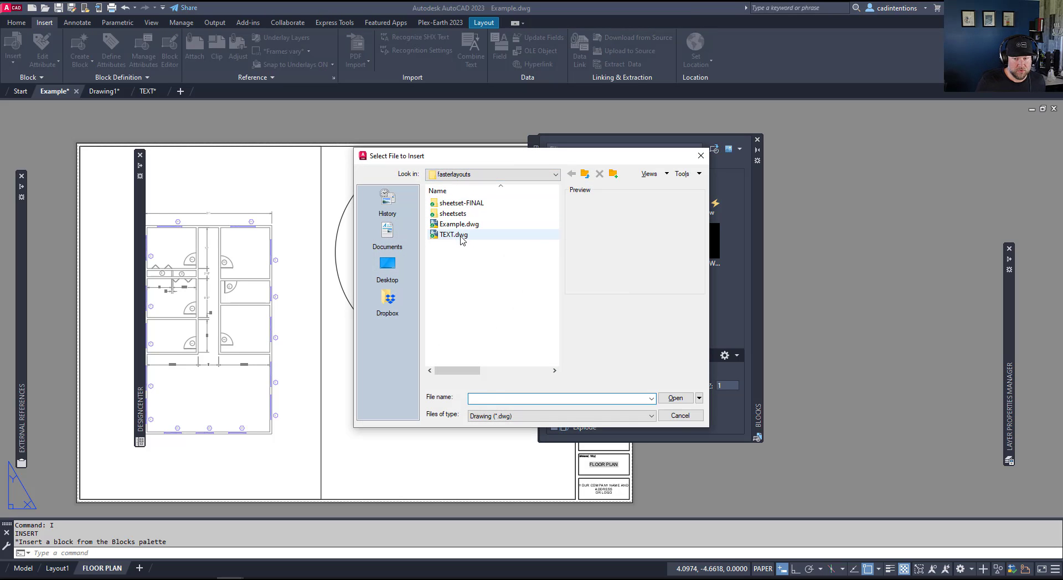
{"action": "left_click", "coordinate": [461, 237]}
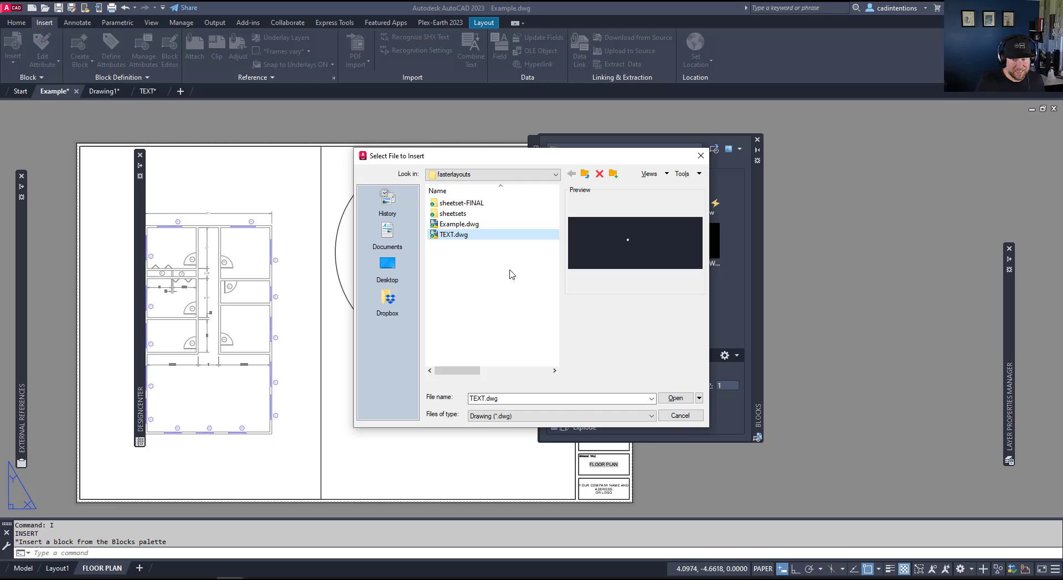
{"action": "left_click", "coordinate": [675, 398]}
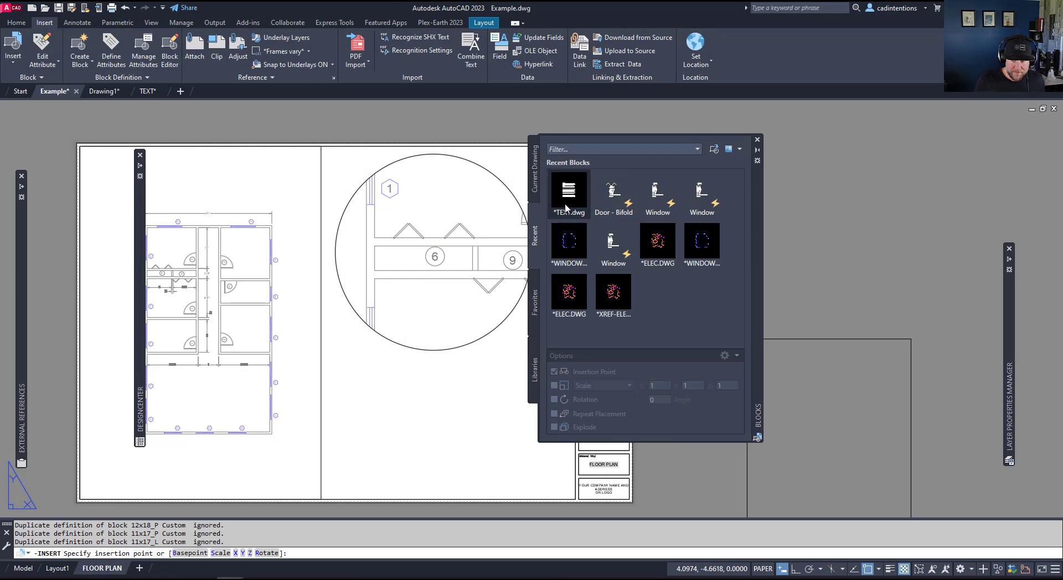
{"action": "scroll", "coordinate": [456, 371], "scroll_direction": "up", "scroll_amount": 1}
{"action": "scroll", "coordinate": [388, 333], "scroll_direction": "down", "scroll_amount": 4}
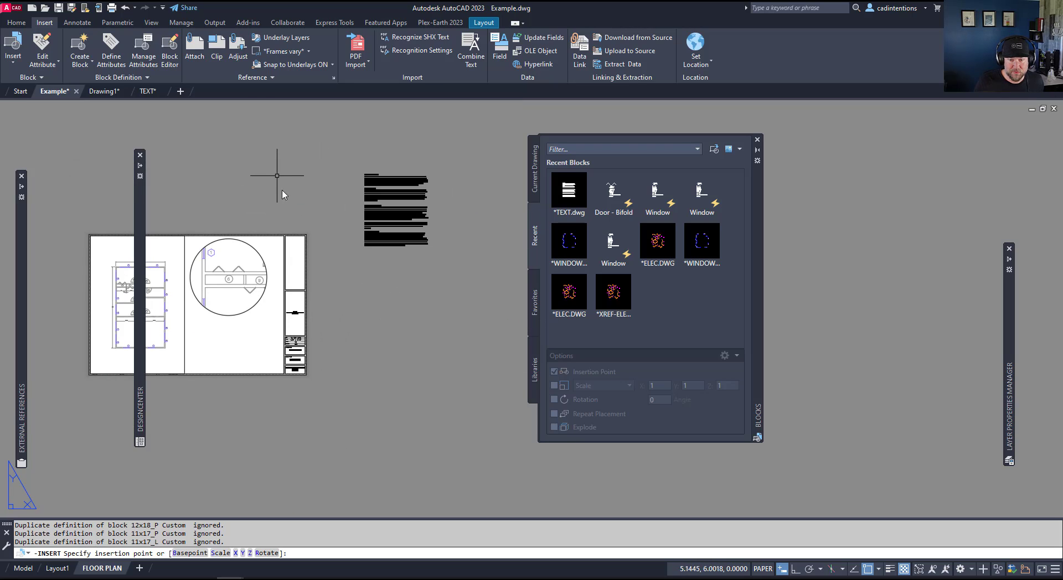
{"action": "key", "text": "Escape"}
Move the inserted Lorem Ipsum notes block onto the floor plan sheet.
{"action": "left_click", "coordinate": [423, 266]}
{"action": "scroll", "coordinate": [332, 183], "scroll_direction": "up", "scroll_amount": 8}
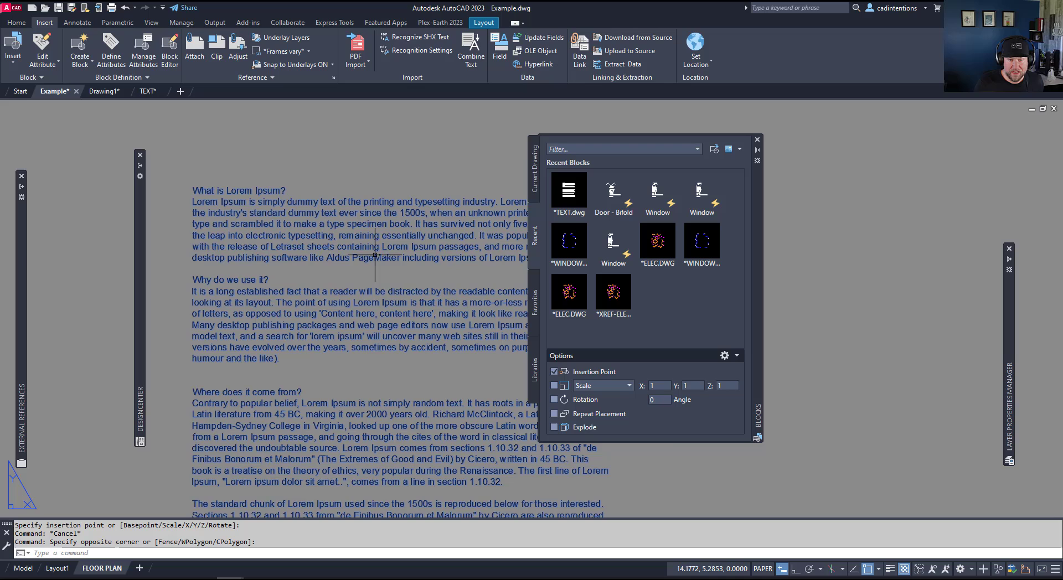
{"action": "middle_click_drag", "start_coordinate": [343, 248], "coordinate": [297, 211]}
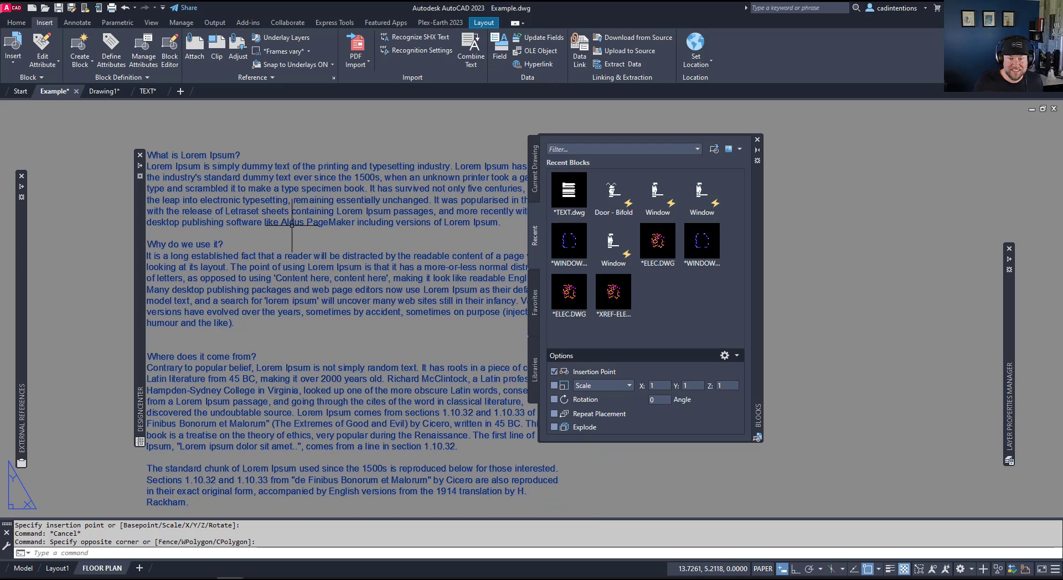
{"action": "scroll", "coordinate": [365, 264], "scroll_direction": "down", "scroll_amount": 4}
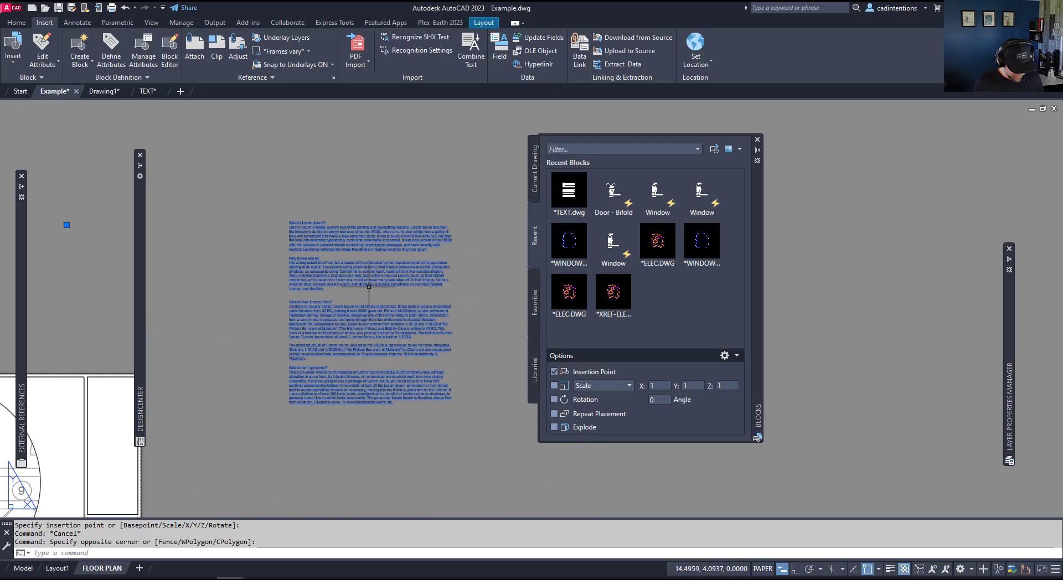
{"action": "type", "text": "m"}
{"action": "key", "text": "Return"}
{"action": "left_click", "coordinate": [366, 262]}
{"action": "middle_click_drag", "start_coordinate": [366, 262], "coordinate": [330, 205]}
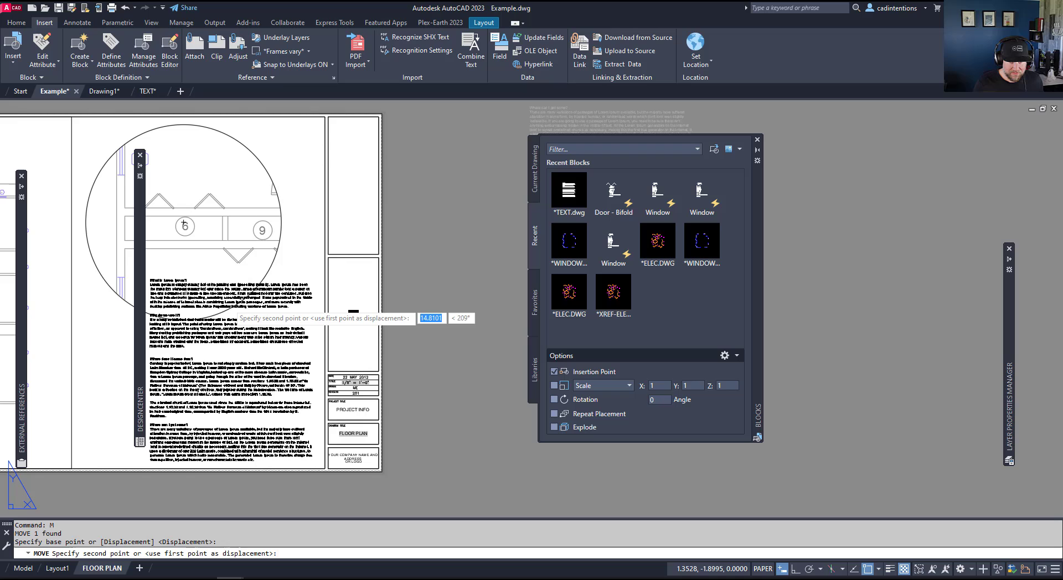
Finish the move with object snap off and BURST the notes block reference.
{"action": "key", "text": "F3"}
{"action": "key", "text": "Escape"}
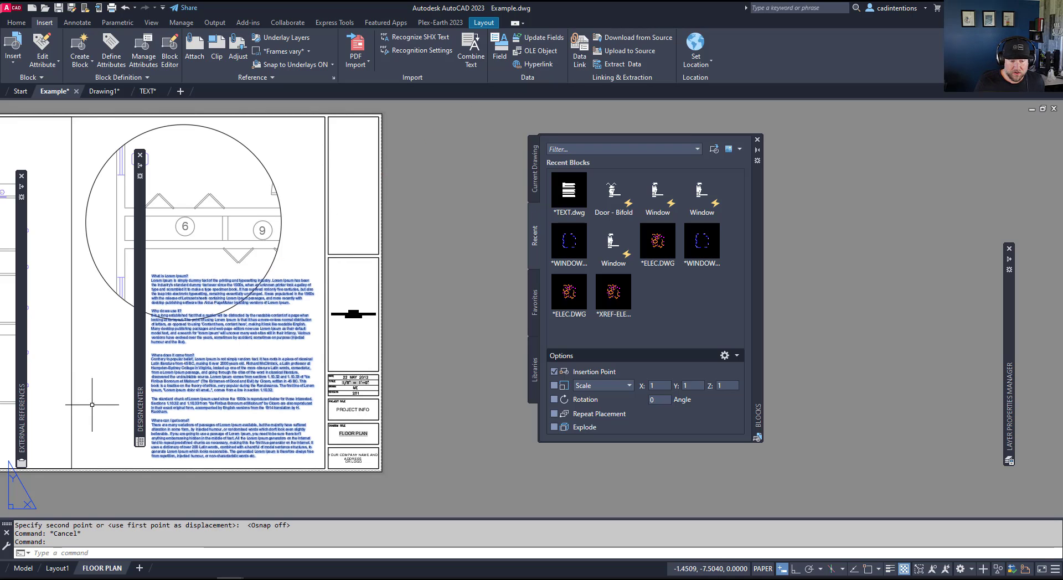
{"action": "key", "text": "ctrl+1"}
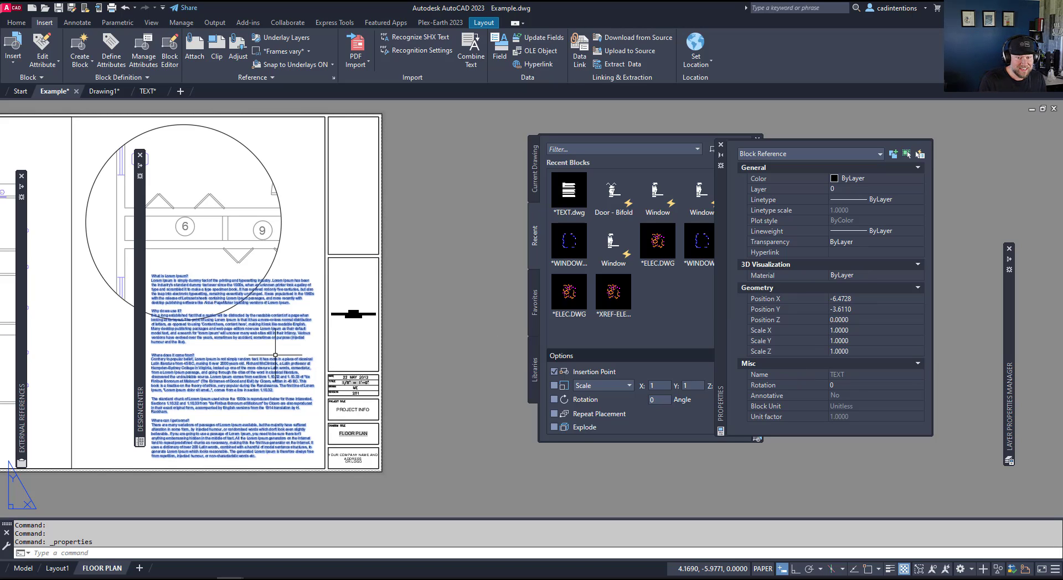
{"action": "type", "text": "BURST"}
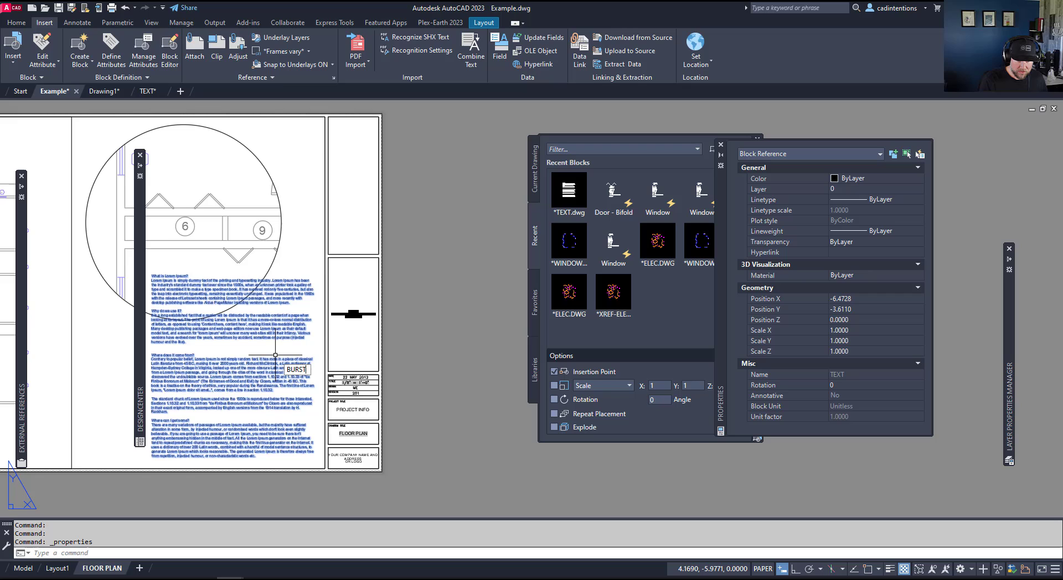
{"action": "key", "text": "Return"}
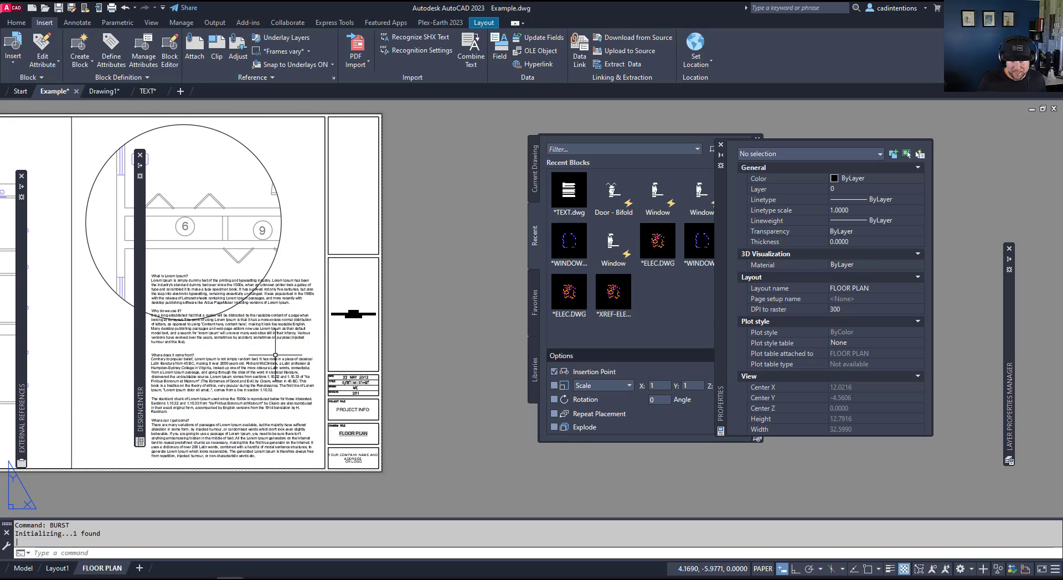
Confirm the Lorem Ipsum notes are now editable MText at 0.0800 text height.
{"action": "double_click", "coordinate": [252, 410]}
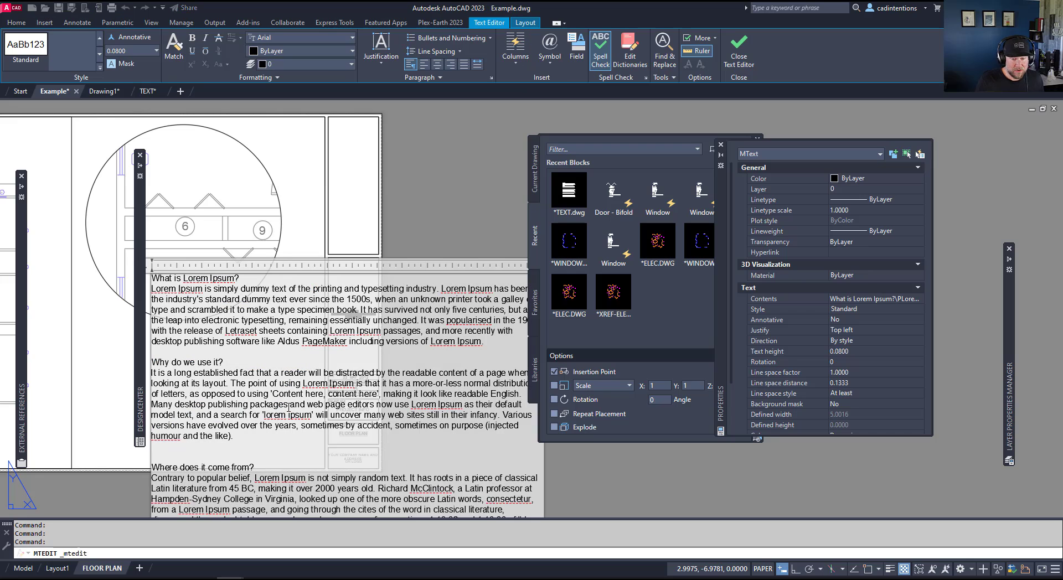
{"action": "key", "text": "Escape"}
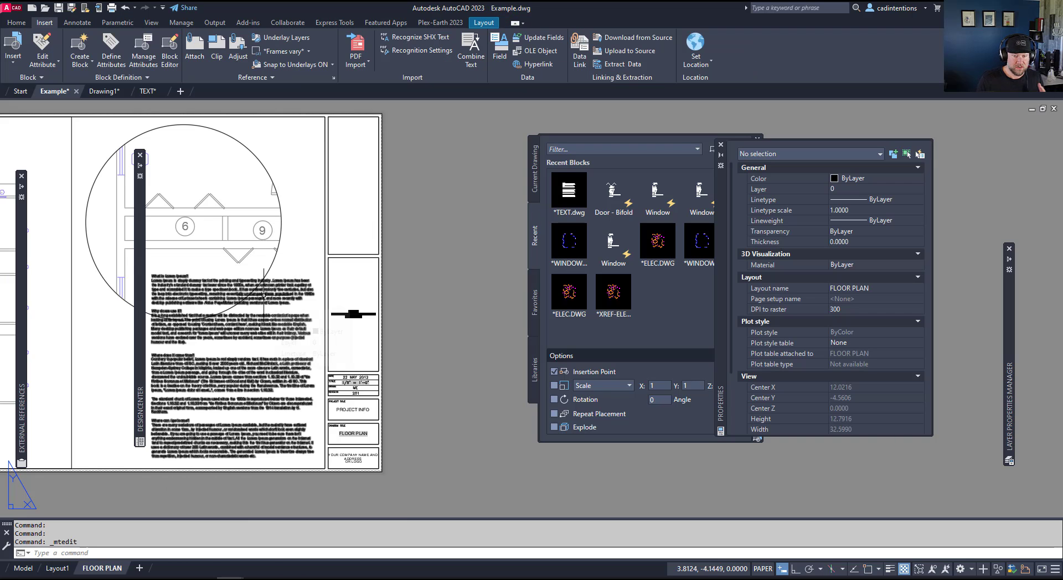
{"action": "key", "text": "Escape"}
{"action": "key", "text": "Escape"}
{"action": "left_click", "coordinate": [262, 342]}
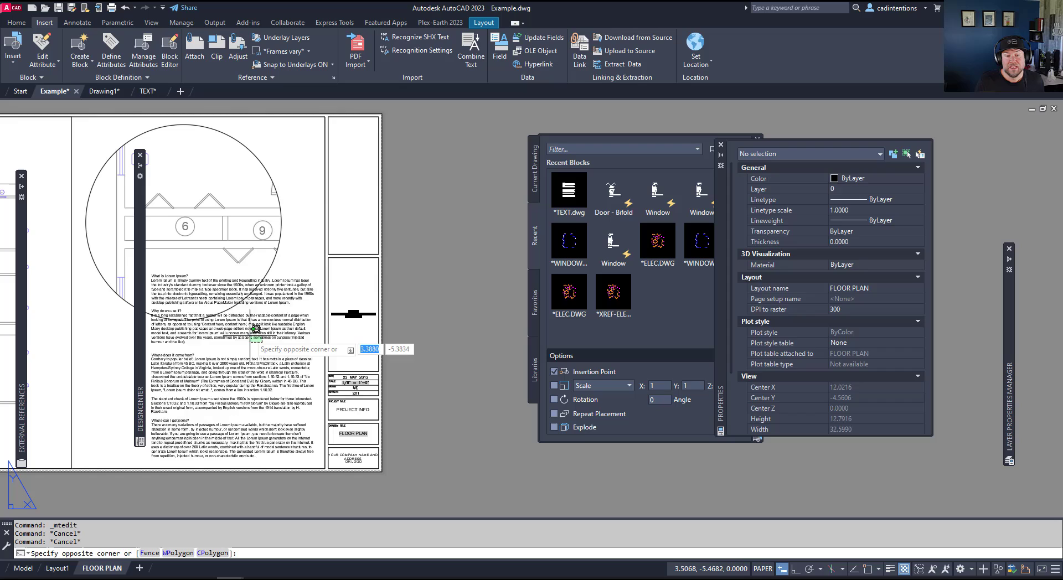
{"action": "key", "text": "Escape"}
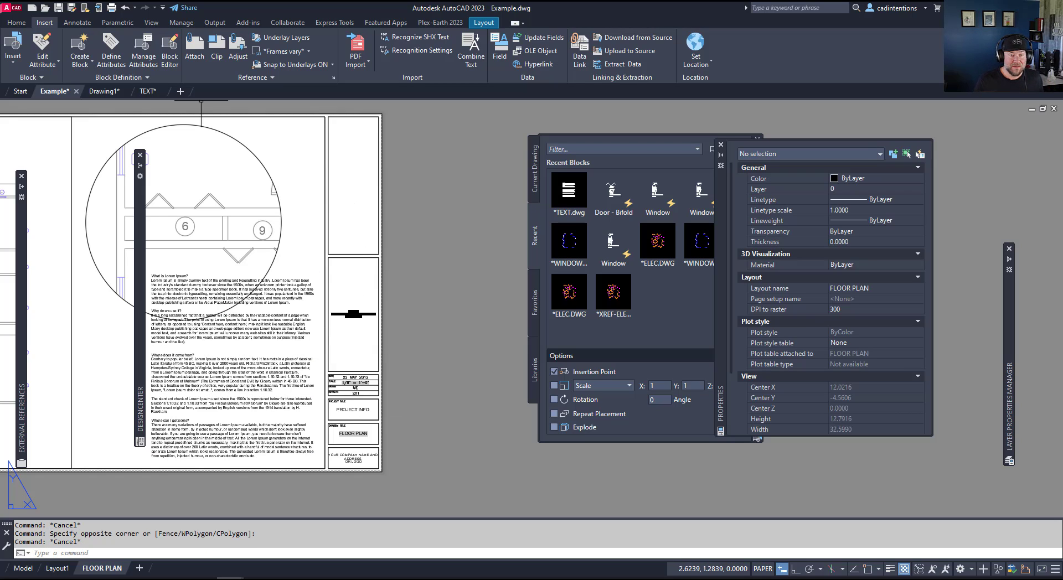
{"action": "mouse_move", "coordinate": [163, 93]}
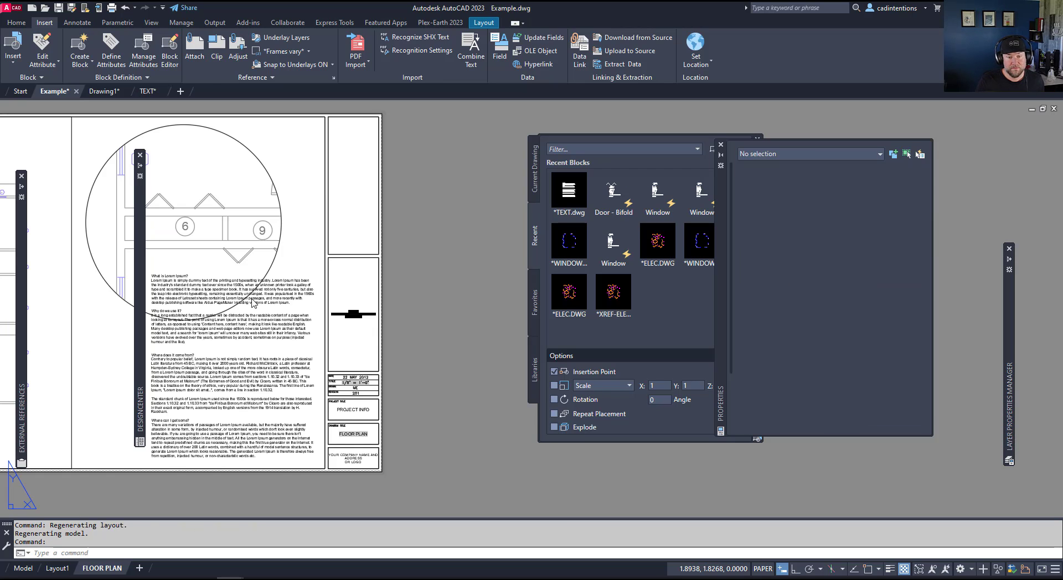
{"action": "left_click", "coordinate": [275, 334]}
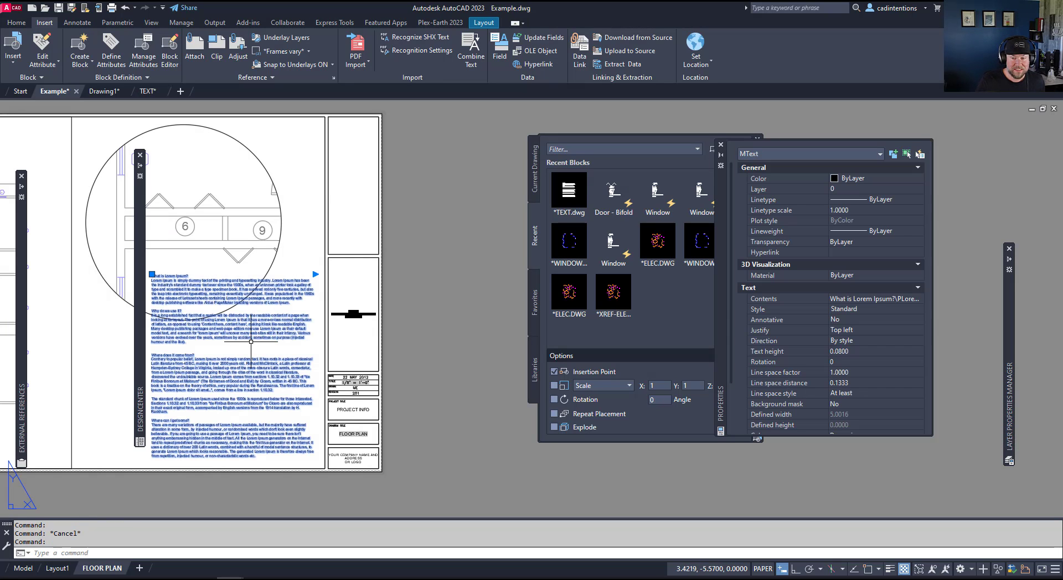
{"action": "middle_click_drag", "start_coordinate": [352, 307], "coordinate": [422, 297]}
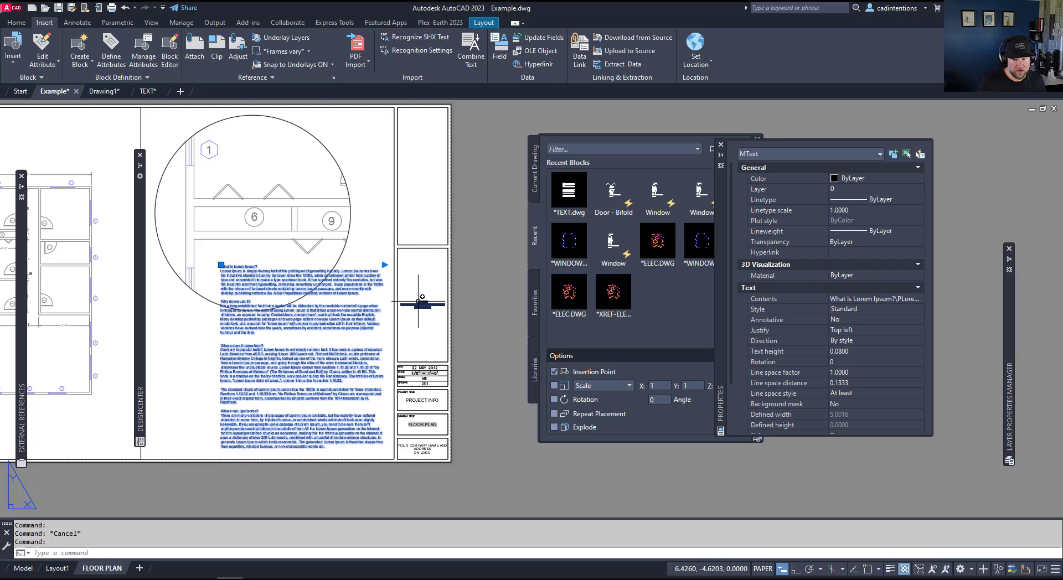